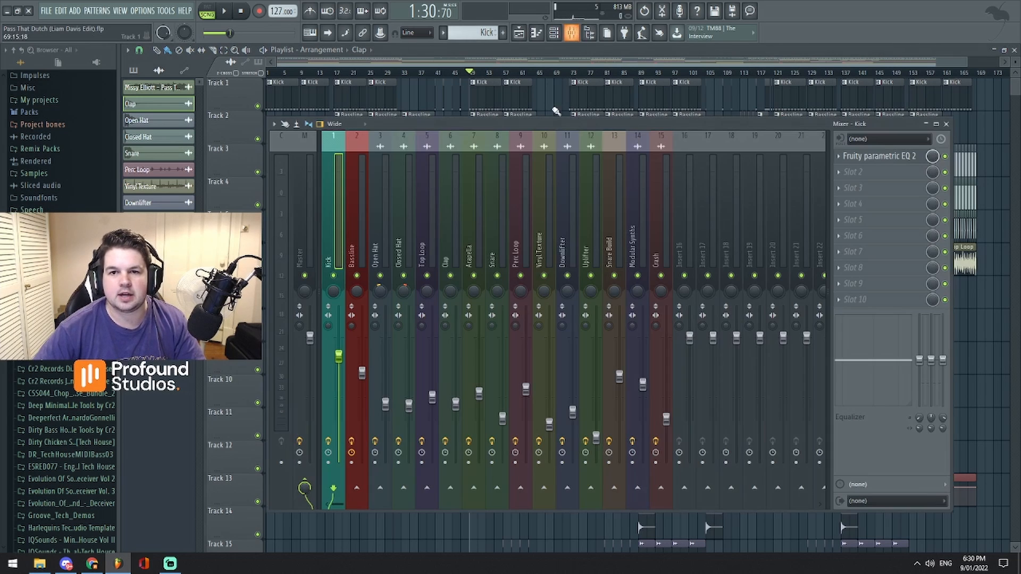
- Move the mixer window around the playlist and close it
{"action": "left_click_drag", "start_coordinate": [503, 123], "coordinate": [539, 133]}
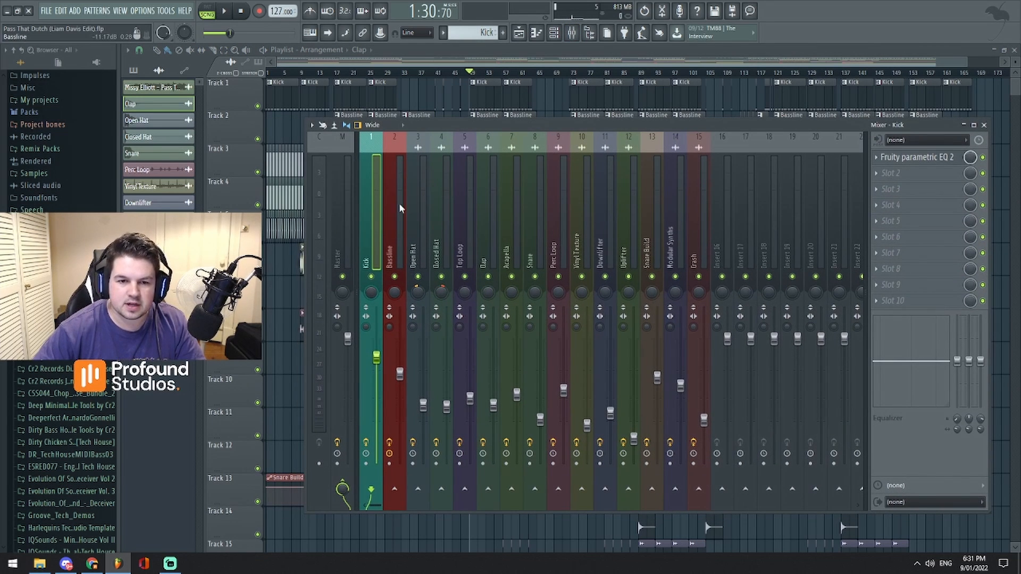
{"action": "left_click_drag", "start_coordinate": [684, 134], "coordinate": [741, 173]}
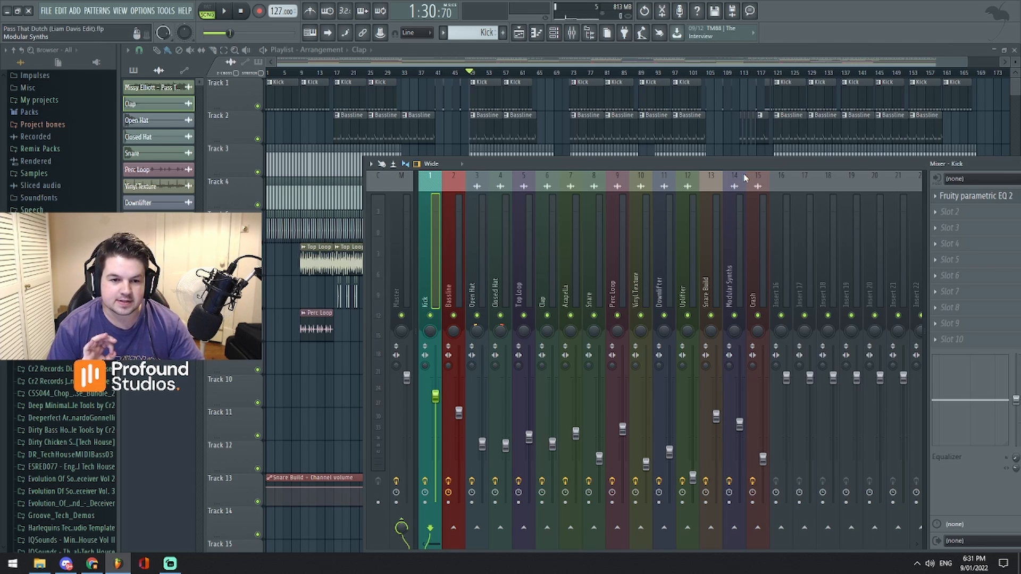
{"action": "left_click_drag", "start_coordinate": [803, 165], "coordinate": [748, 143]}
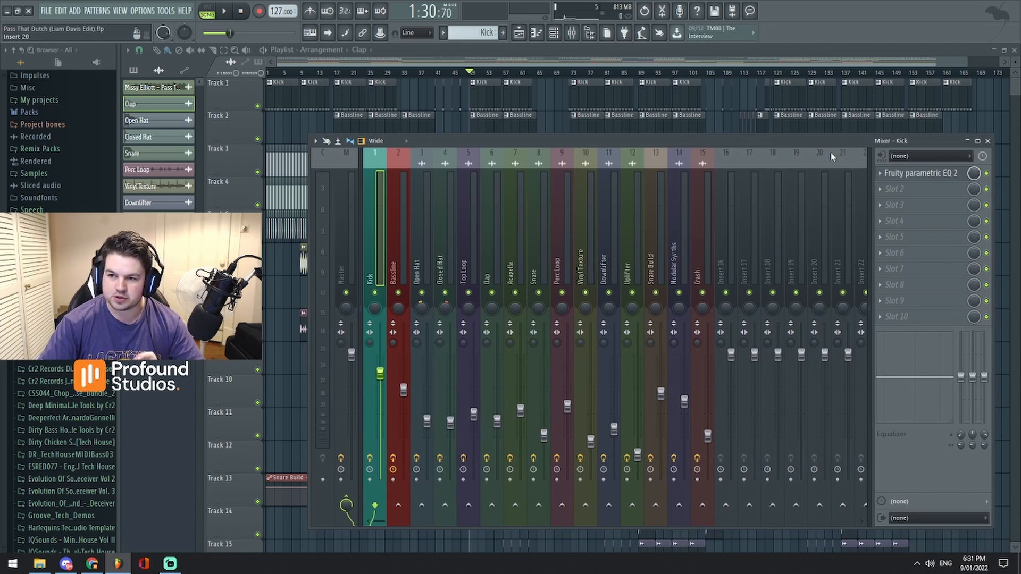
{"action": "left_click", "coordinate": [987, 141]}
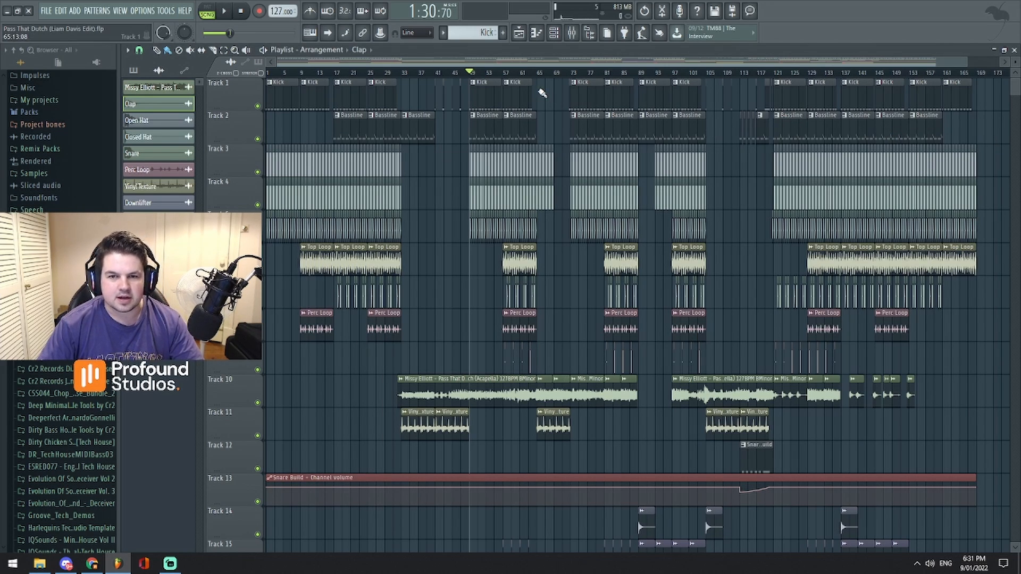
- Open the Bassline channel's Serum instrument from the channel rack and view its list of preset banks
{"action": "scroll", "coordinate": [521, 66], "scroll_direction": "up", "scroll_amount": 5}
{"action": "scroll", "coordinate": [521, 66], "scroll_direction": "down", "scroll_amount": 2}
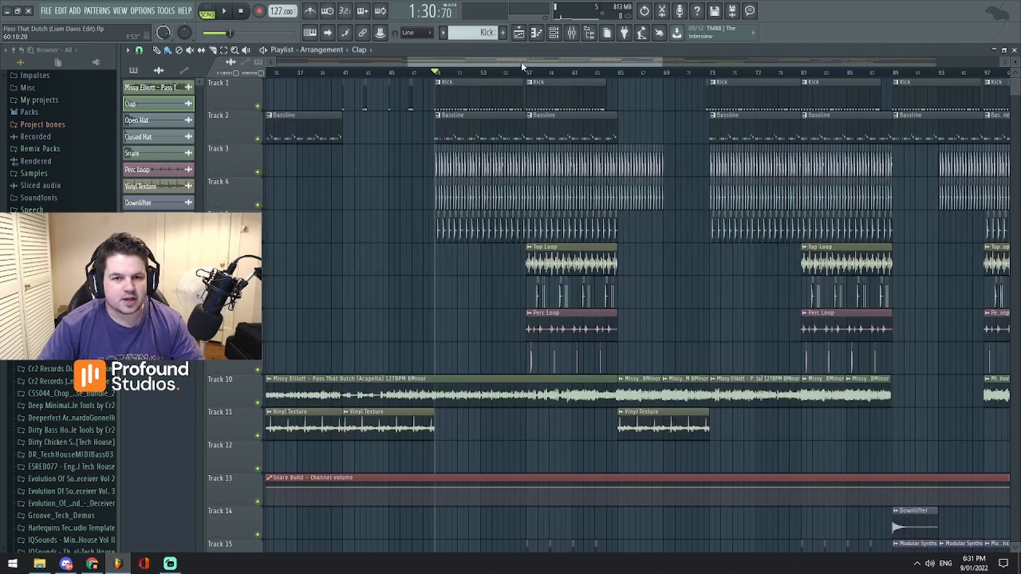
{"action": "left_click", "coordinate": [554, 32]}
{"action": "left_click", "coordinate": [662, 159]}
{"action": "left_click", "coordinate": [676, 206]}
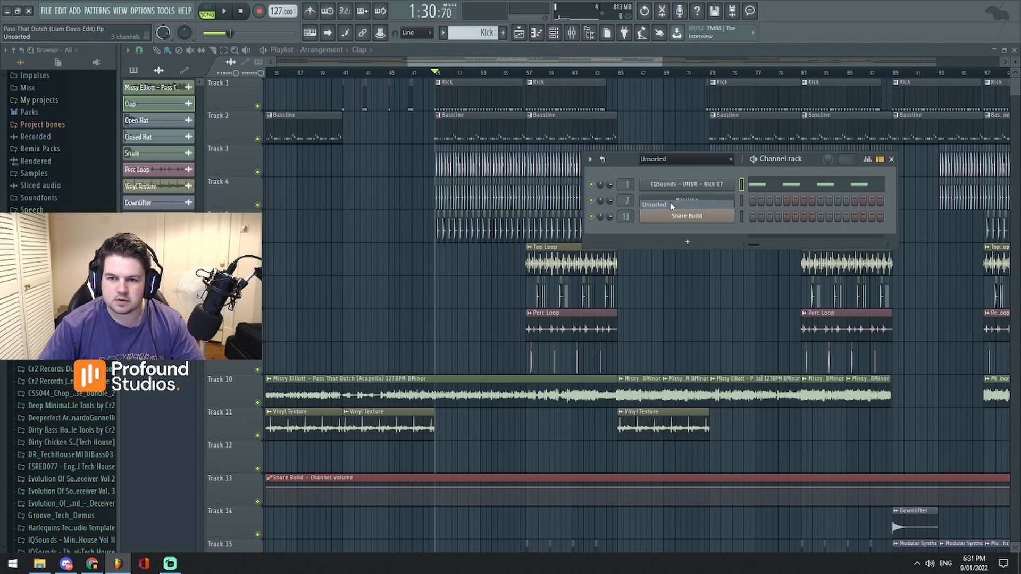
{"action": "left_click", "coordinate": [682, 201]}
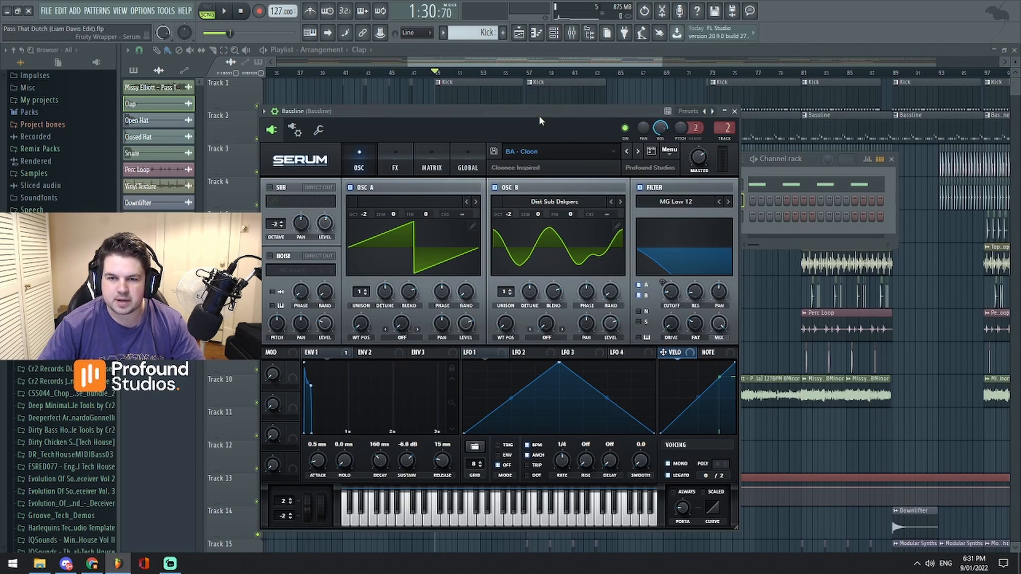
{"action": "left_click_drag", "start_coordinate": [538, 115], "coordinate": [620, 108]}
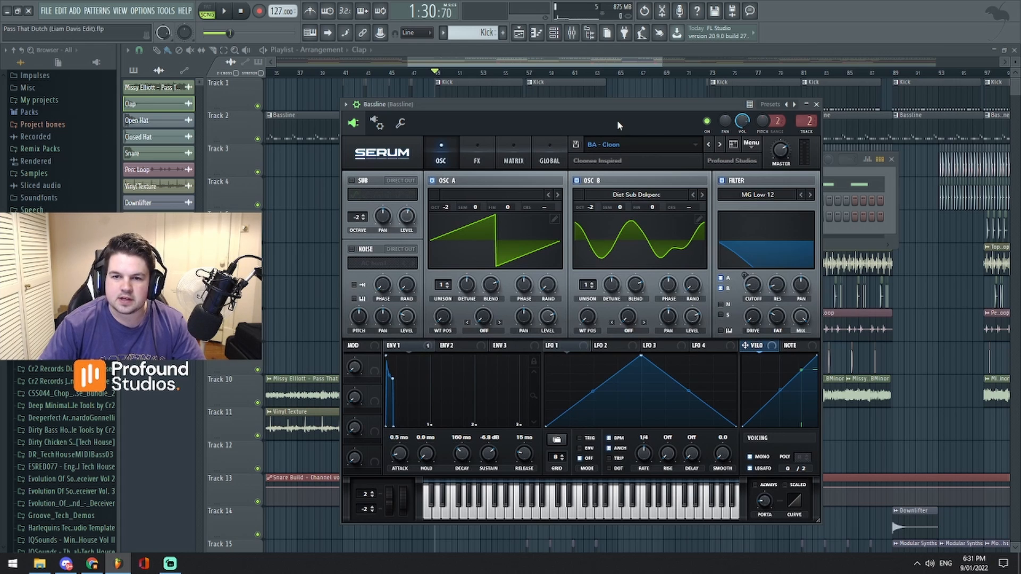
{"action": "left_click_drag", "start_coordinate": [621, 116], "coordinate": [664, 129]}
{"action": "left_click", "coordinate": [685, 159]}
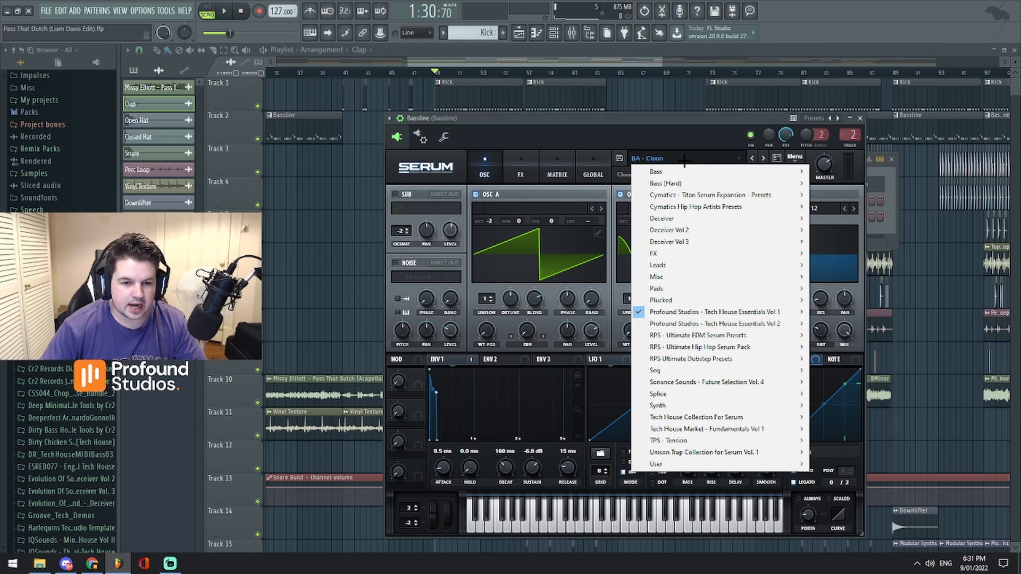
{"action": "left_click", "coordinate": [729, 122]}
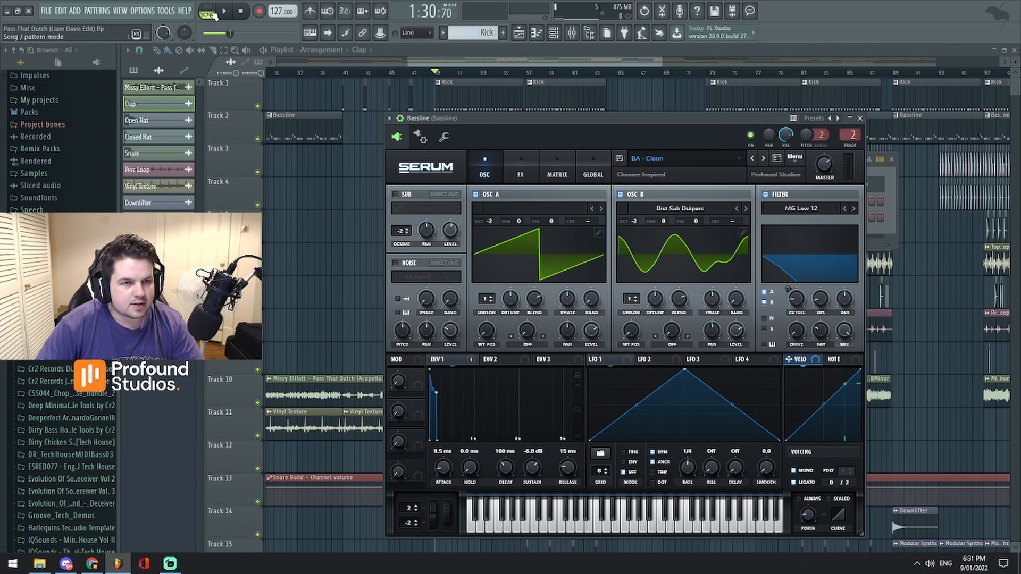
- Select the Bassline pattern and play it back in pattern mode
{"action": "key", "text": "l"}
{"action": "key", "text": "space"}
{"action": "scroll", "coordinate": [479, 33], "scroll_direction": "down", "scroll_amount": 2}
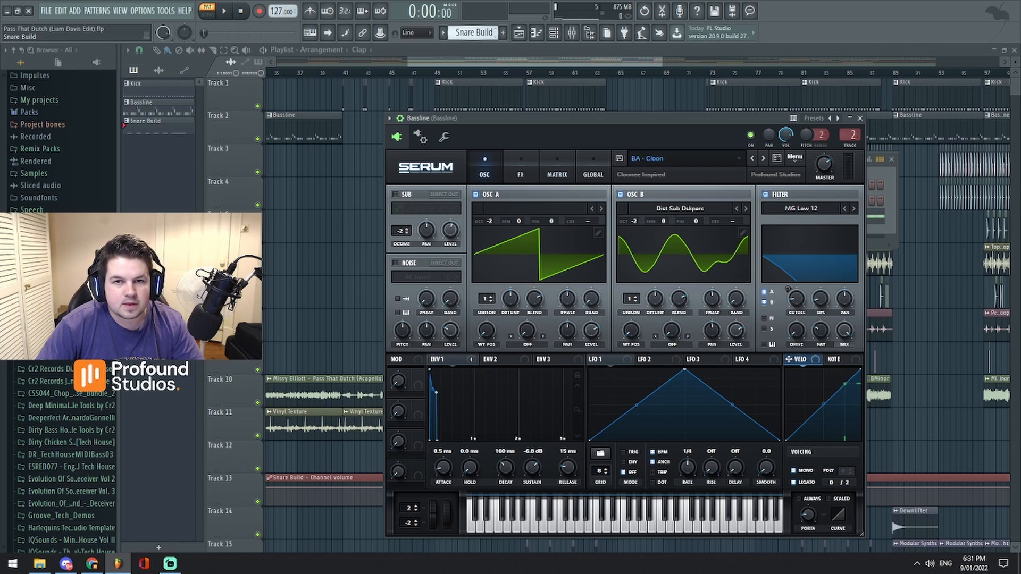
{"action": "scroll", "coordinate": [478, 33], "scroll_direction": "up", "scroll_amount": 1}
{"action": "left_click", "coordinate": [524, 37]}
{"action": "left_click", "coordinate": [438, 73]}
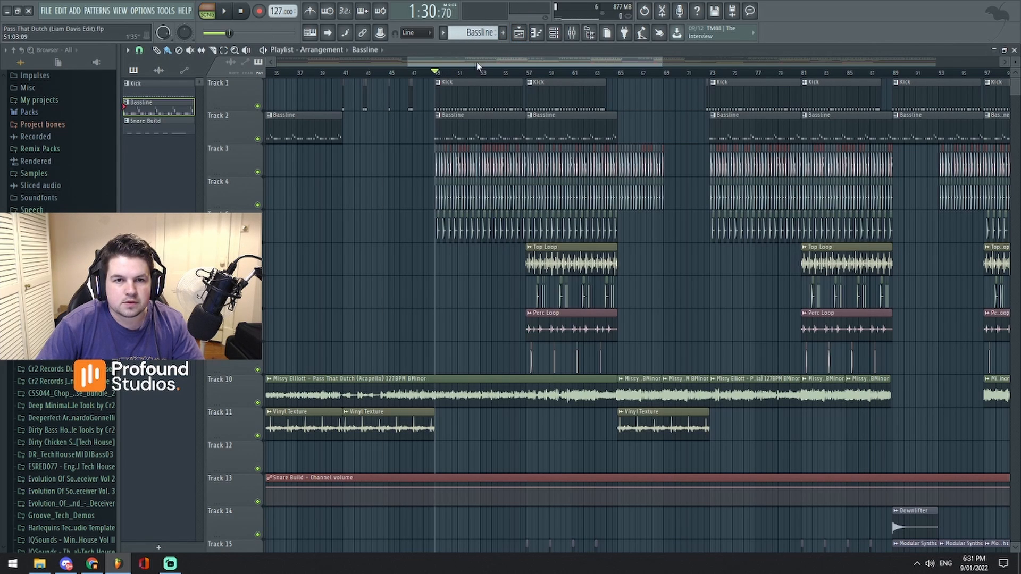
{"action": "left_click", "coordinate": [209, 11]}
{"action": "left_click", "coordinate": [222, 11]}
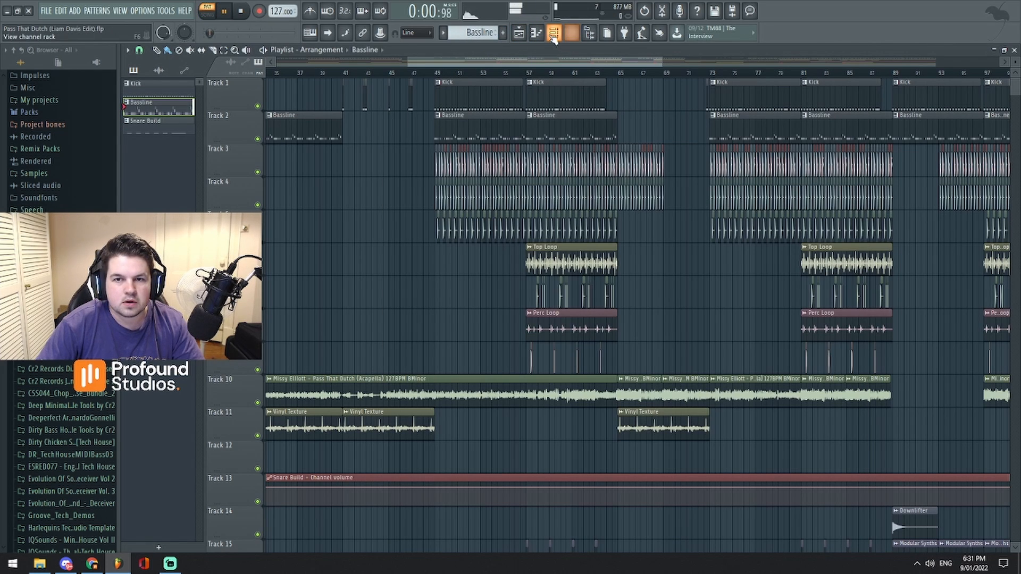
- View the Bassline notes in the piano roll during playback, stop it, and return to the playlist
{"action": "left_click", "coordinate": [553, 33]}
{"action": "left_click", "coordinate": [784, 205]}
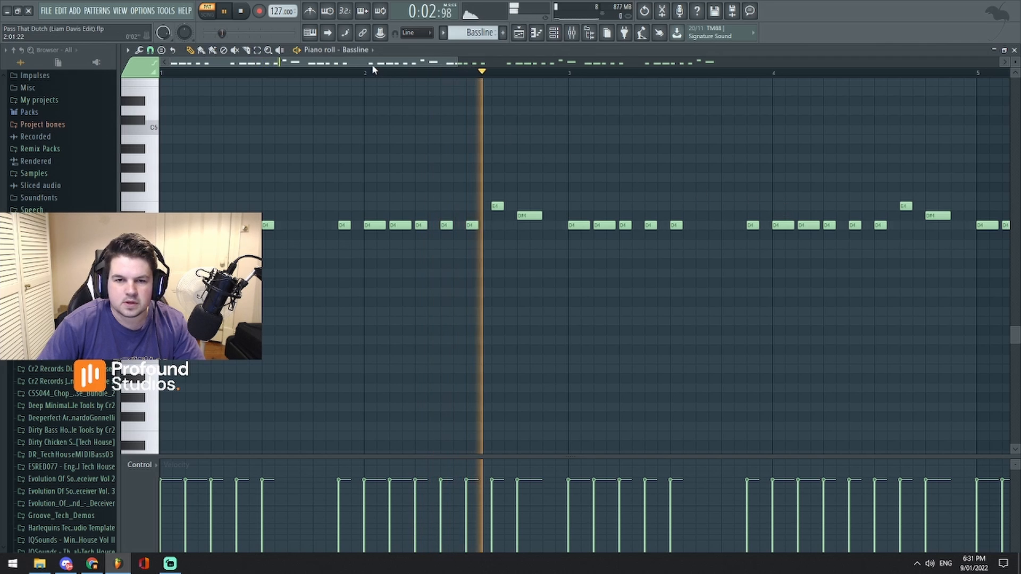
{"action": "left_click_drag", "start_coordinate": [376, 63], "coordinate": [376, 66]}
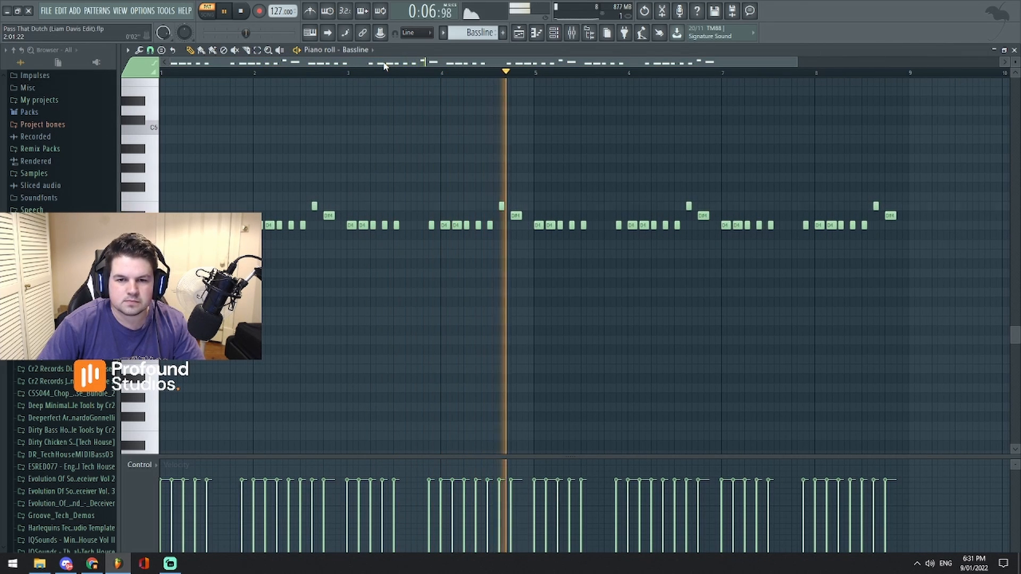
{"action": "key", "text": "space"}
{"action": "left_click", "coordinate": [522, 37]}
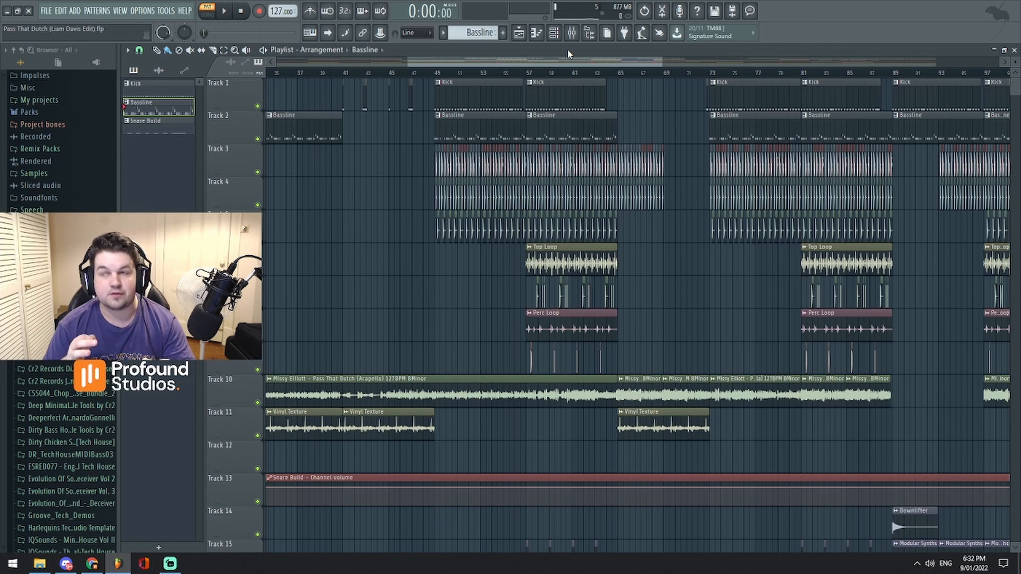
- Reopen the Bassline channel's Serum instrument and move its window away from the arrangement
{"action": "scroll", "coordinate": [566, 66], "scroll_direction": "up", "scroll_amount": 3}
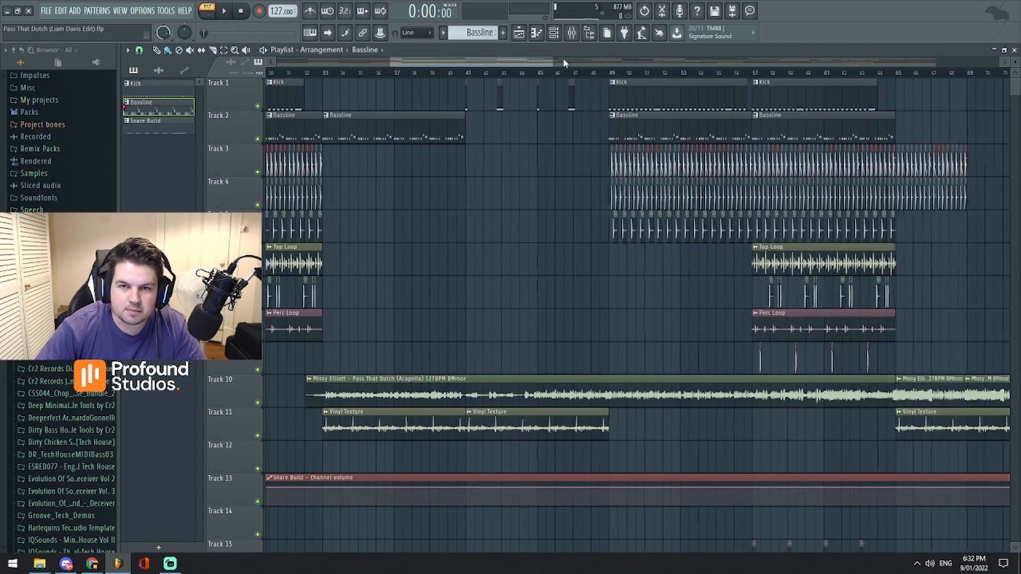
{"action": "left_click", "coordinate": [555, 34]}
{"action": "left_click", "coordinate": [686, 201]}
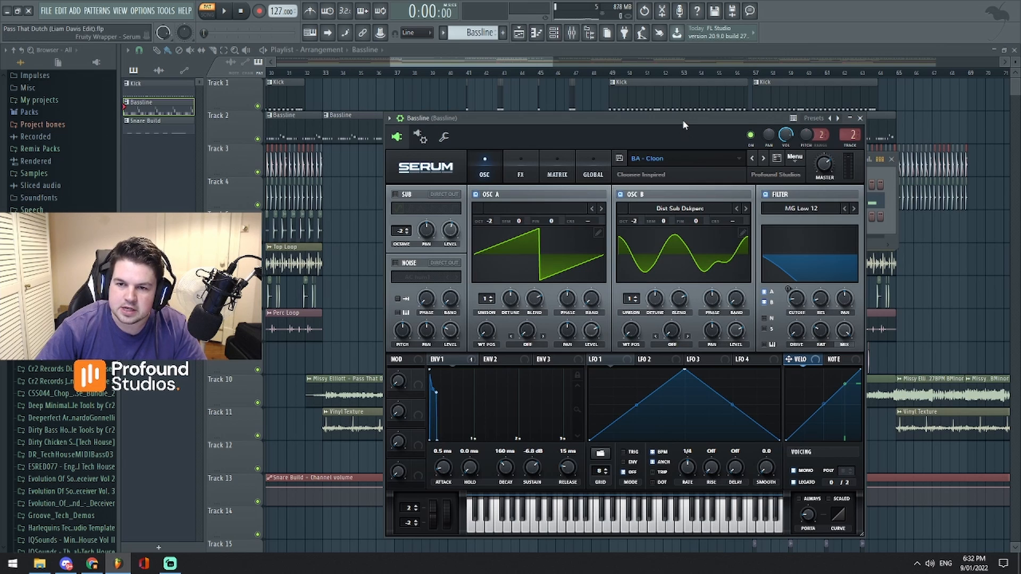
{"action": "left_click_drag", "start_coordinate": [687, 114], "coordinate": [776, 116]}
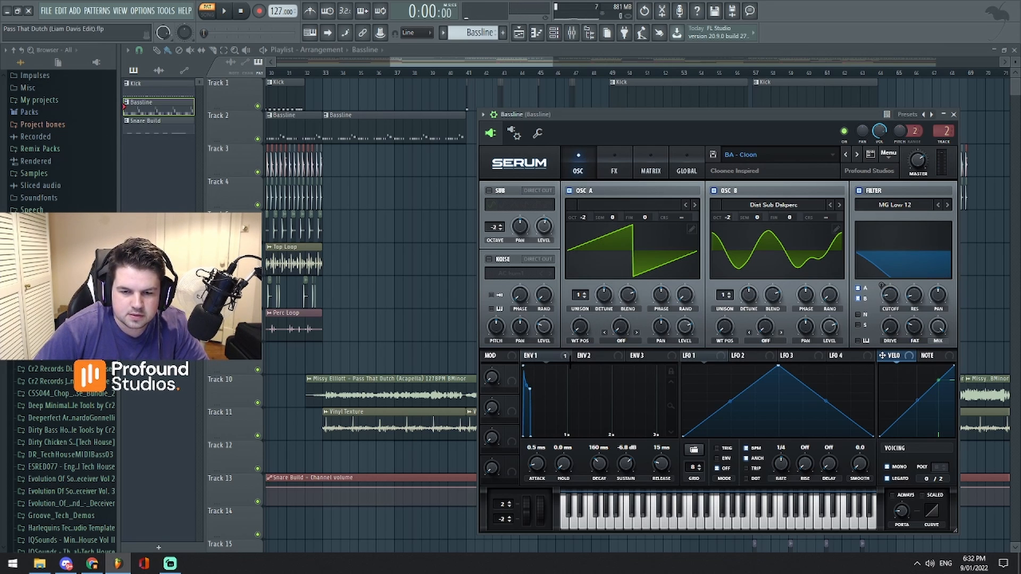
- Audition the bassline while setting Serum's Envelope 1 decay to 217 ms and sustain to -6.0 dB
{"action": "key", "text": "space"}
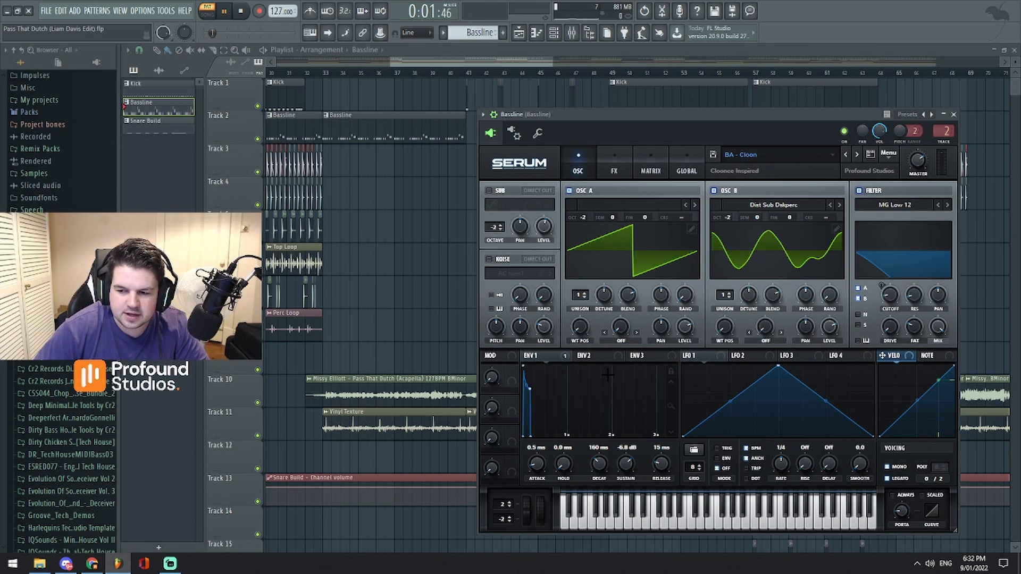
{"action": "key", "text": "space"}
{"action": "mouse_move", "coordinate": [626, 464]}
{"action": "left_mouse_down"}
{"action": "mouse_move", "coordinate": [601, 460]}
{"action": "mouse_move", "coordinate": [609, 447]}
{"action": "mouse_move", "coordinate": [607, 470]}
{"action": "mouse_move", "coordinate": [625, 466]}
{"action": "left_mouse_up"}
{"action": "key", "text": "space"}
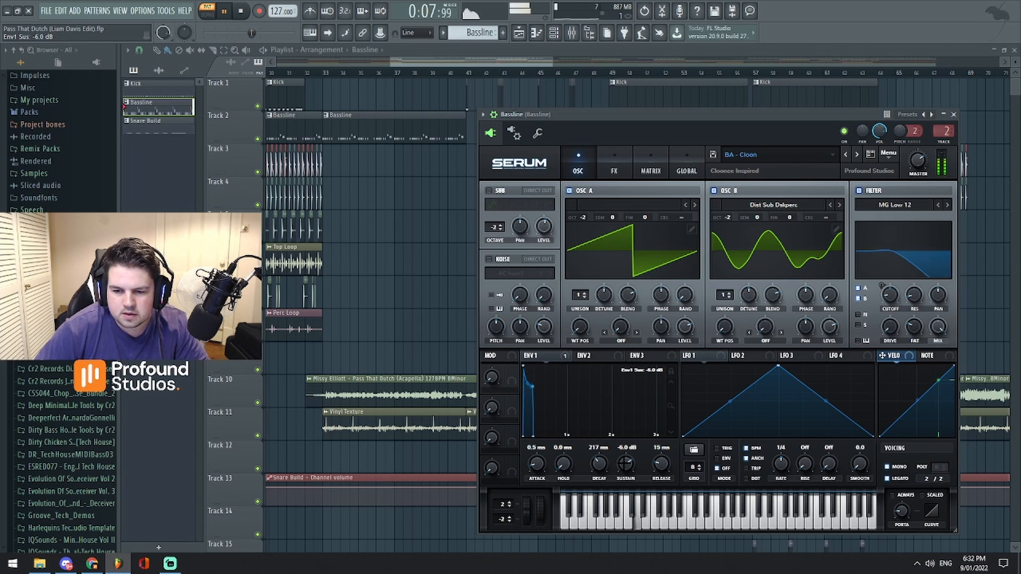
{"action": "key", "text": "space"}
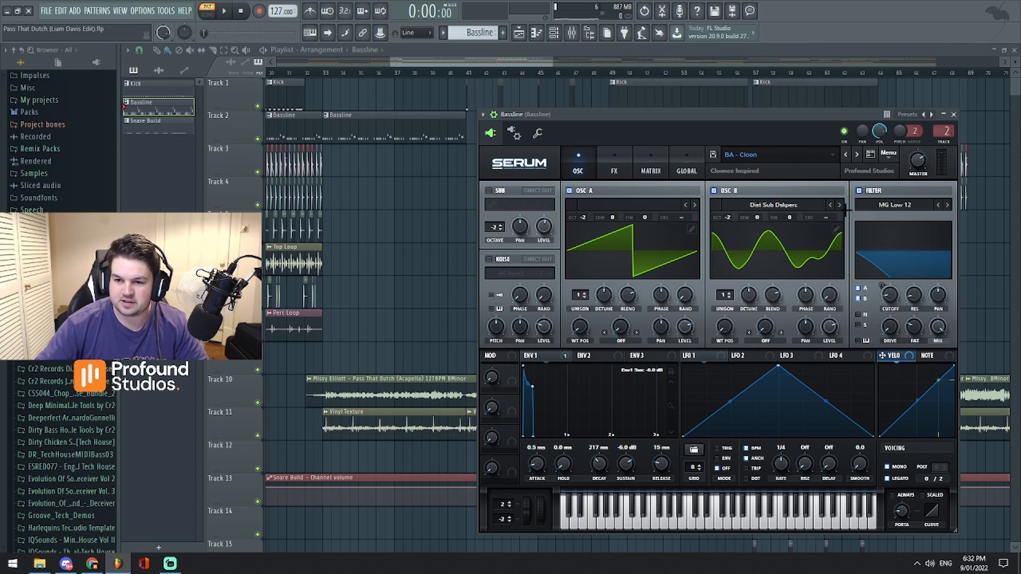
- Examine Serum's effects rack with its distortion, phaser, compressor and EQ, and return to the oscillator page
{"action": "left_click_drag", "start_coordinate": [781, 114], "coordinate": [802, 93]}
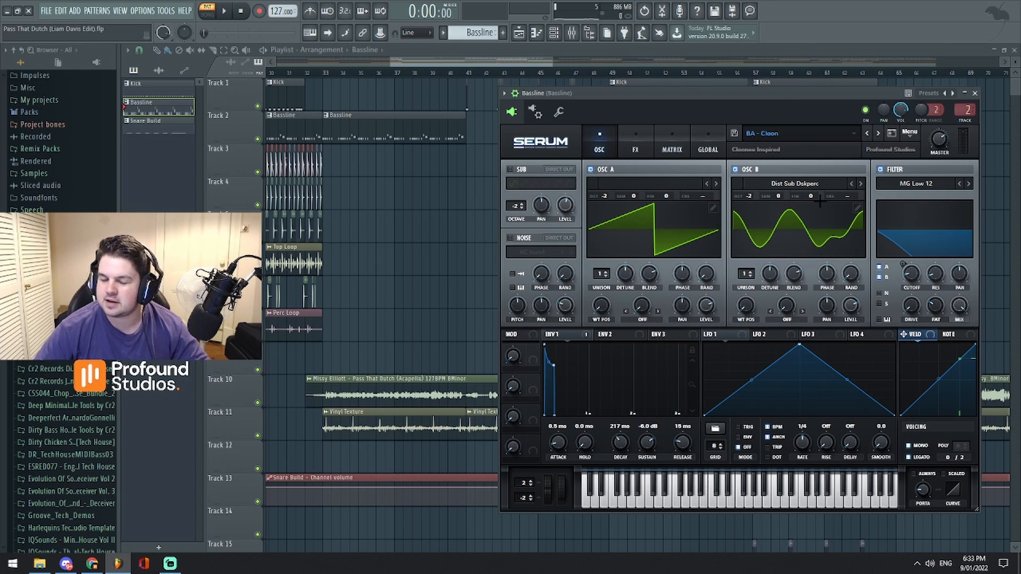
{"action": "left_click_drag", "start_coordinate": [812, 97], "coordinate": [835, 105]}
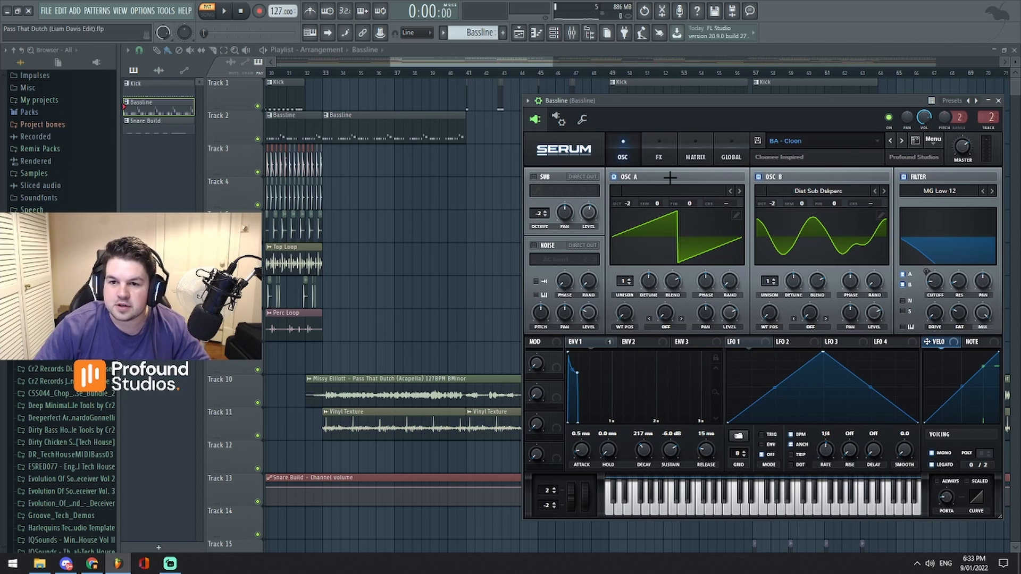
{"action": "left_click", "coordinate": [658, 144]}
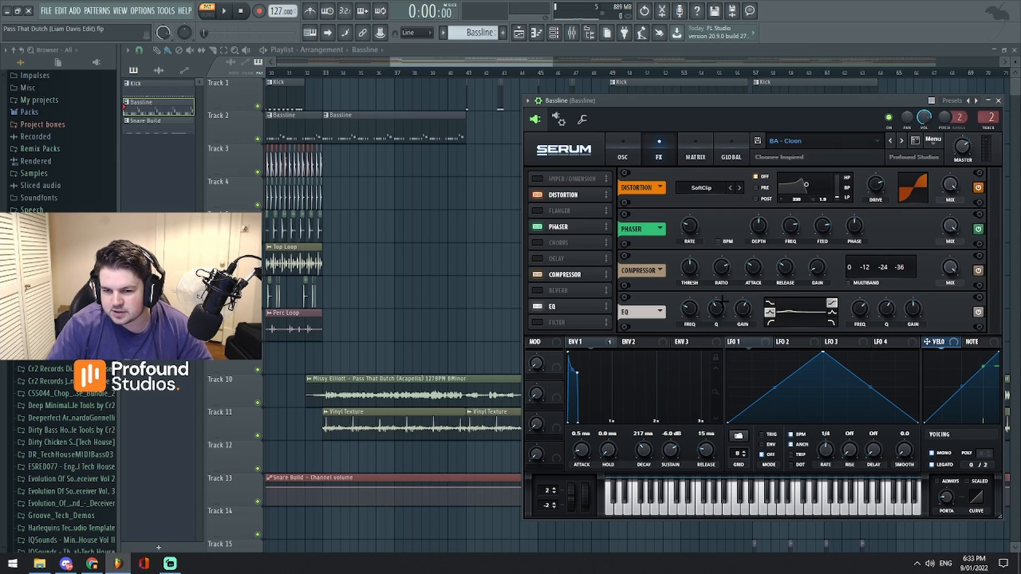
{"action": "left_click", "coordinate": [619, 152]}
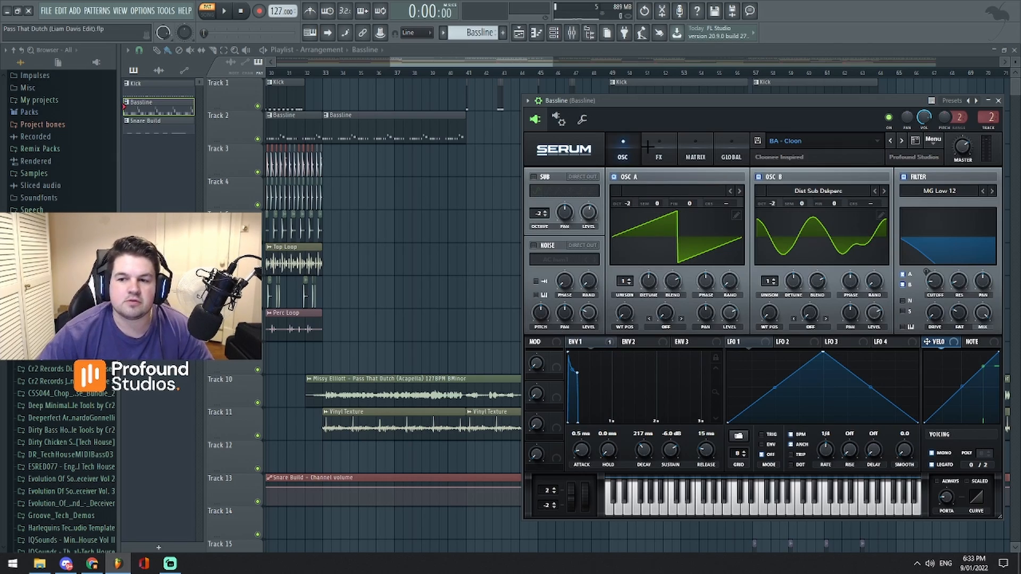
- Select the Kick pattern and place the song playhead at bar 73
{"action": "mouse_move", "coordinate": [552, 63]}
{"action": "left_mouse_down"}
{"action": "mouse_move", "coordinate": [771, 62]}
{"action": "mouse_move", "coordinate": [544, 62]}
{"action": "left_mouse_up"}
{"action": "scroll", "coordinate": [473, 33], "scroll_direction": "up", "scroll_amount": 1}
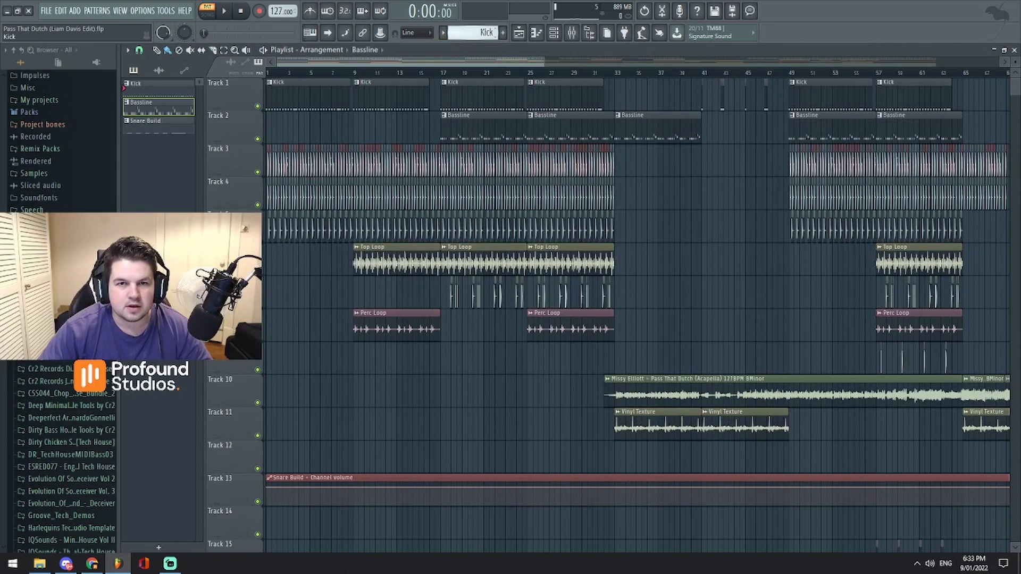
{"action": "left_click_drag", "start_coordinate": [469, 62], "coordinate": [753, 62]}
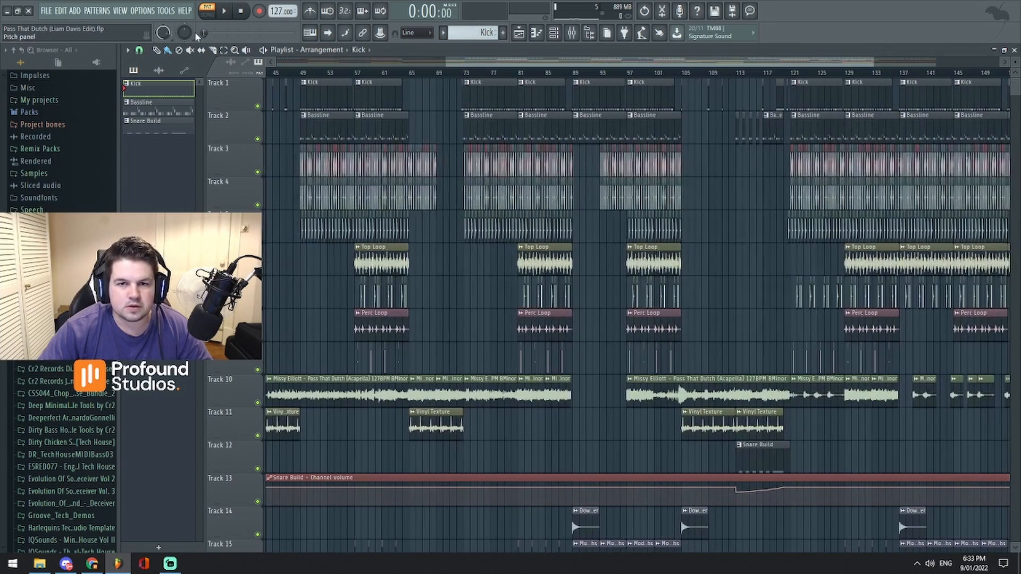
{"action": "left_click", "coordinate": [465, 74]}
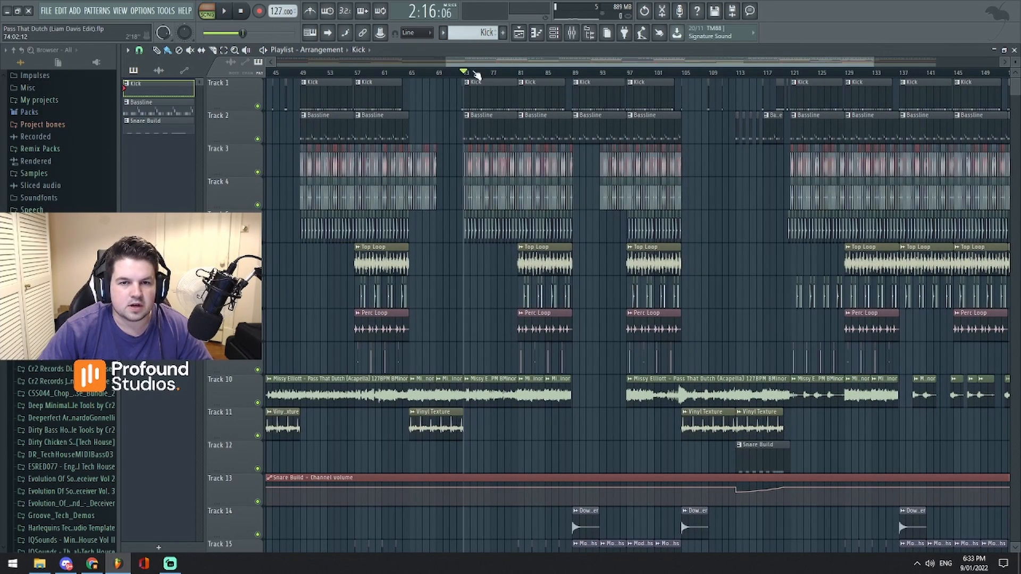
- Play the Kick pattern in pattern mode, open the Kick 07 channel's sampler settings, and stop playback
{"action": "left_click", "coordinate": [553, 33]}
{"action": "key", "text": "l"}
{"action": "key", "text": "space"}
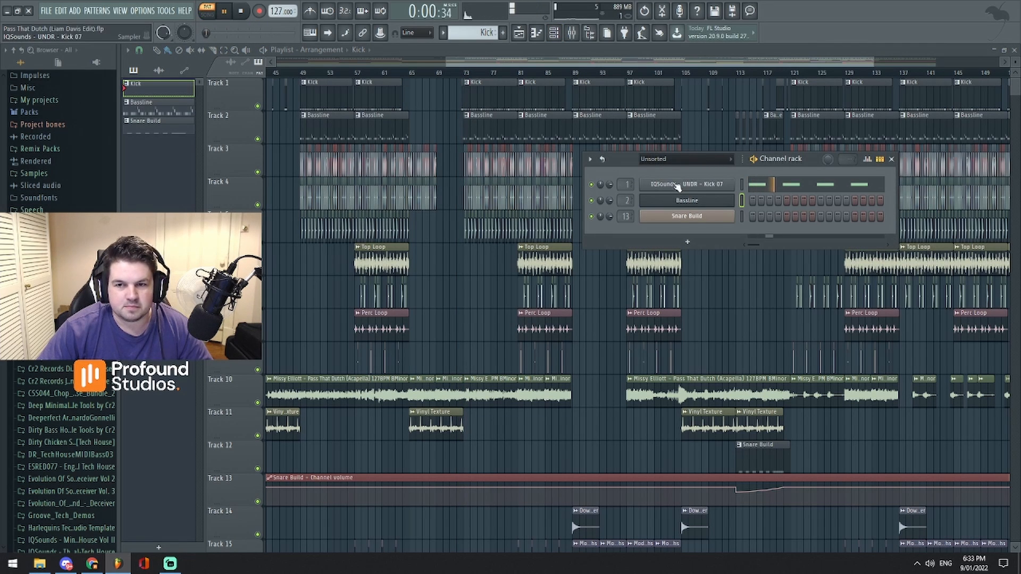
{"action": "left_click", "coordinate": [677, 185]}
{"action": "left_click_drag", "start_coordinate": [266, 135], "coordinate": [504, 164]}
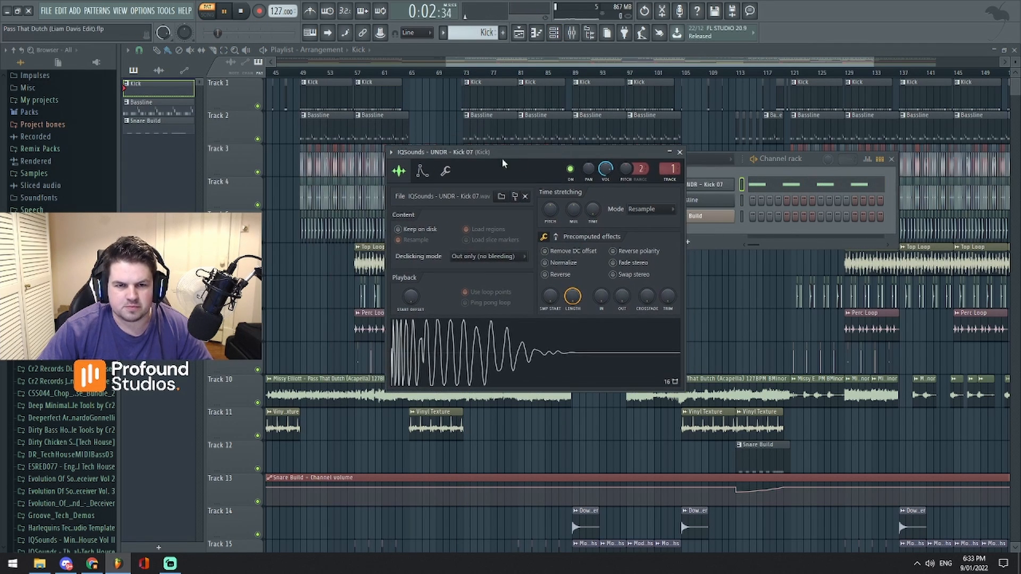
{"action": "key", "text": "space"}
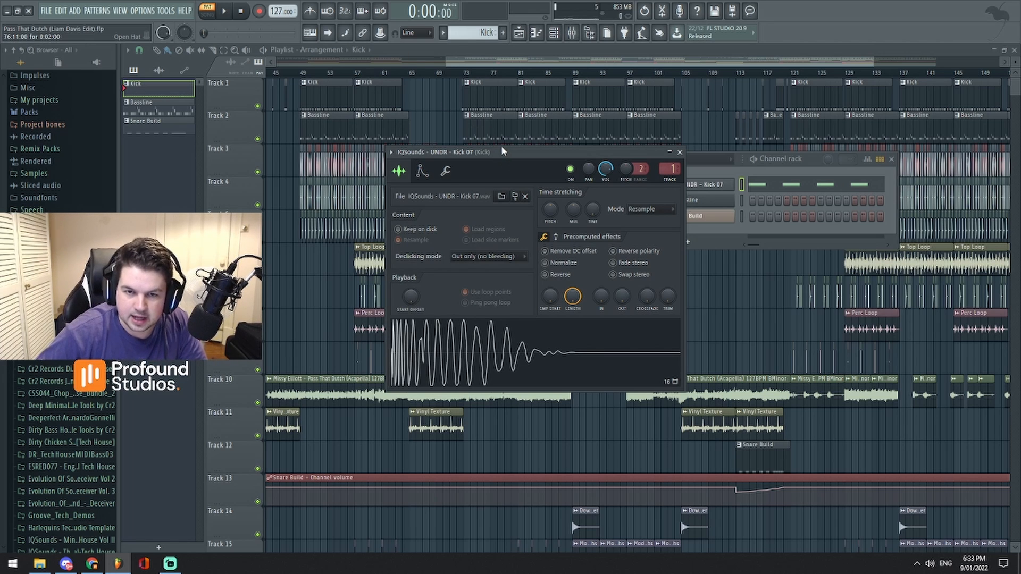
- Move the Kick 07 sampler window aside and audition the Kick pattern again
{"action": "left_click_drag", "start_coordinate": [502, 148], "coordinate": [645, 197]}
{"action": "key", "text": "space"}
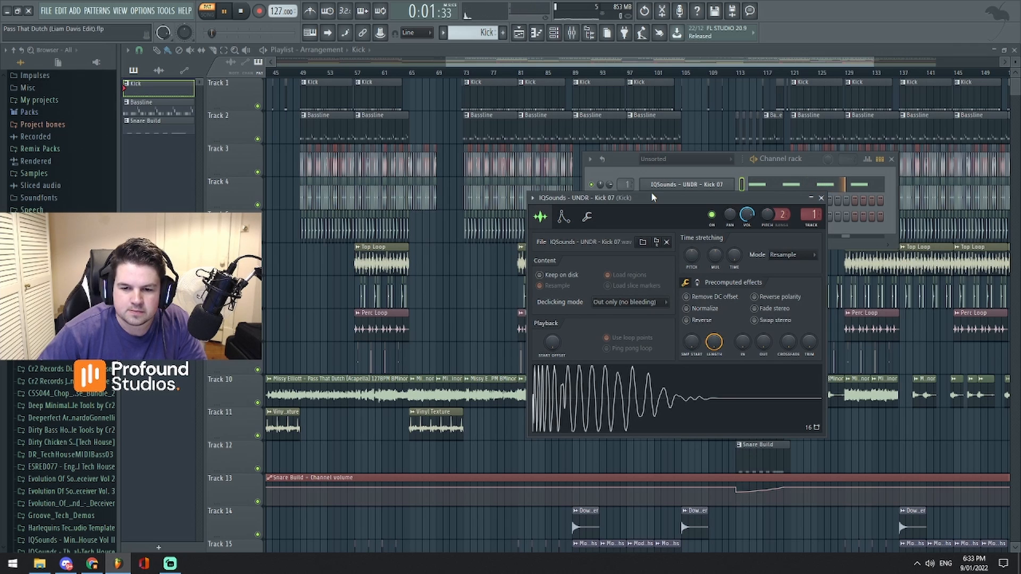
{"action": "key", "text": "space"}
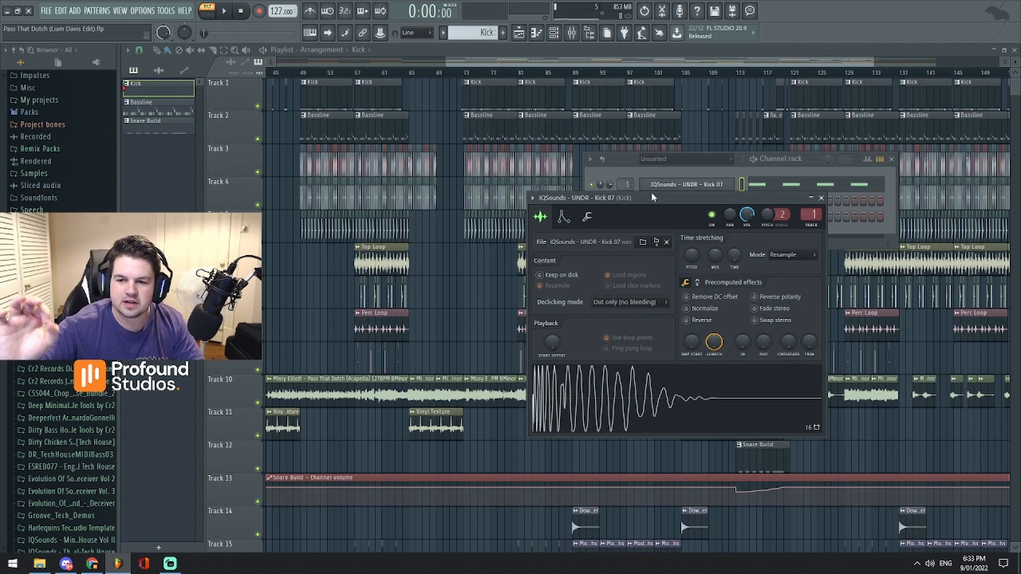
- Return to song mode at bar 73 and open the mixer
{"action": "left_click", "coordinate": [464, 72]}
{"action": "left_click", "coordinate": [571, 32]}
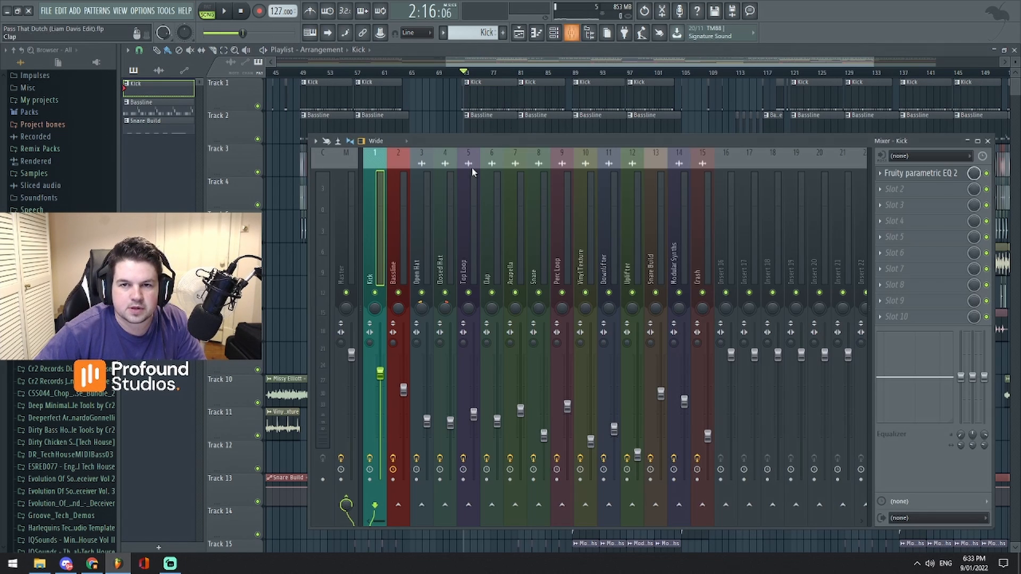
- Select the Bassline mixer track and audition the isolated Kick and Bassline together from bar 73 twice
{"action": "left_click", "coordinate": [399, 248]}
{"action": "key", "text": "space"}
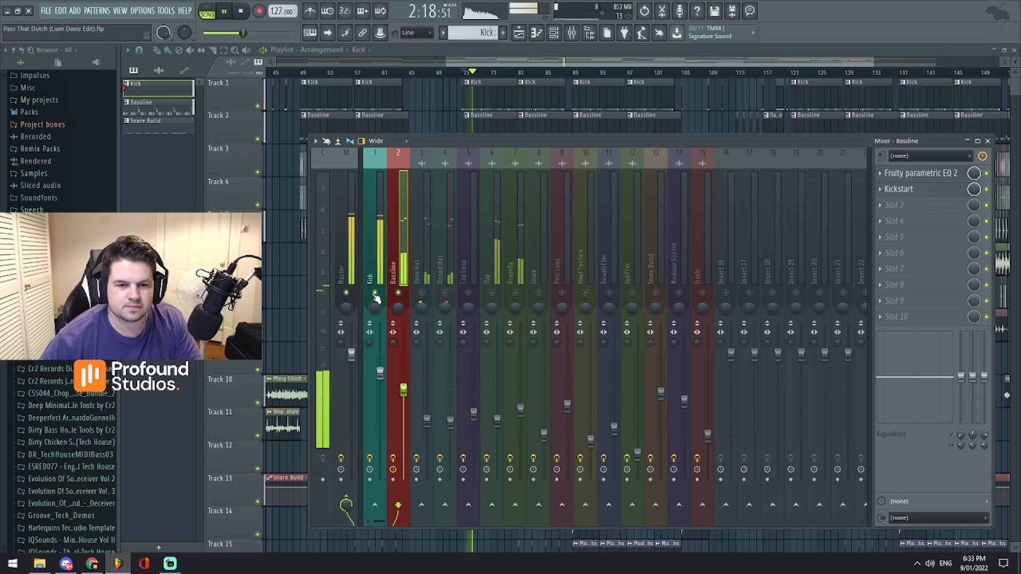
{"action": "key", "text": "space"}
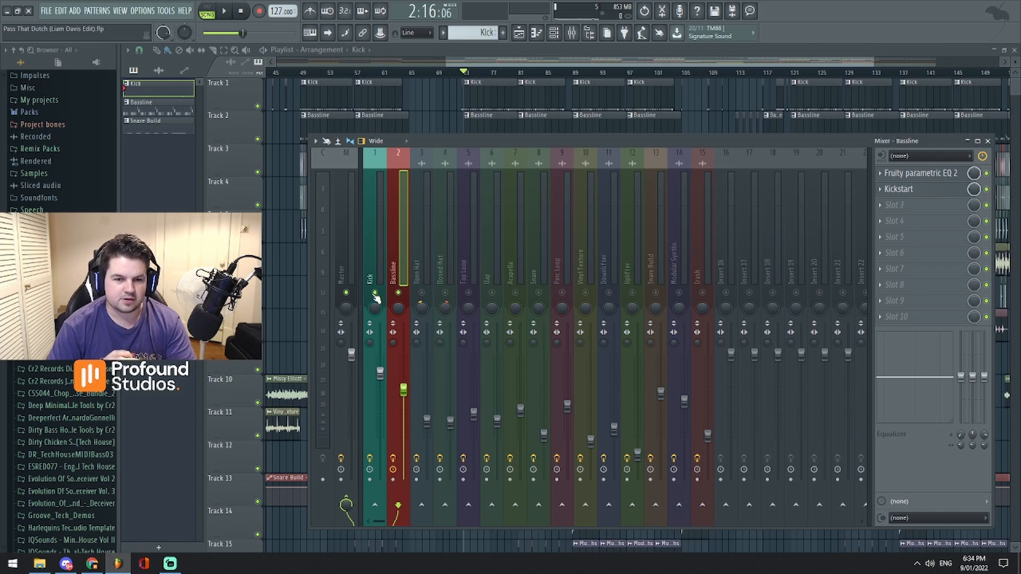
{"action": "key", "text": "space"}
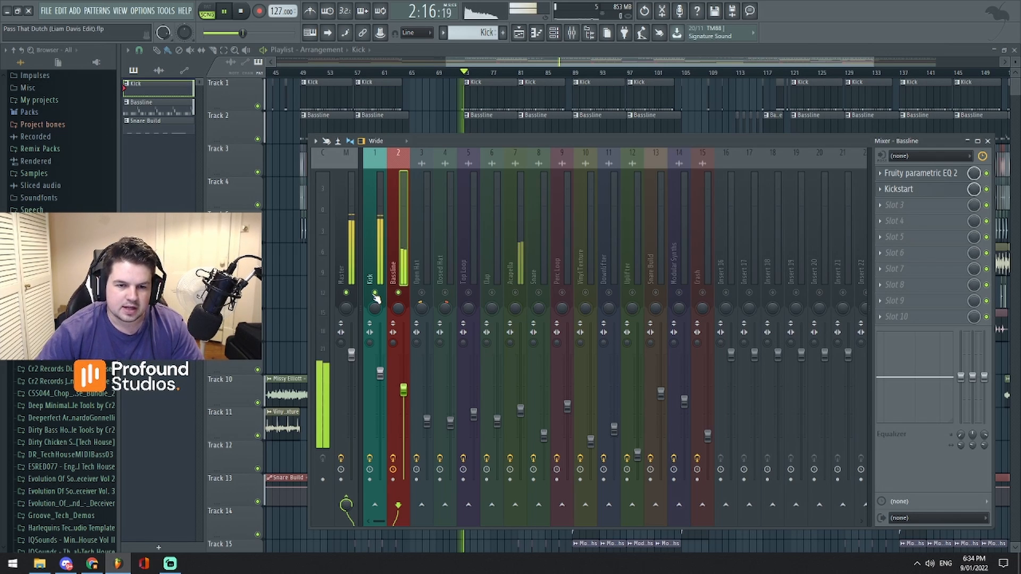
{"action": "key", "text": "space"}
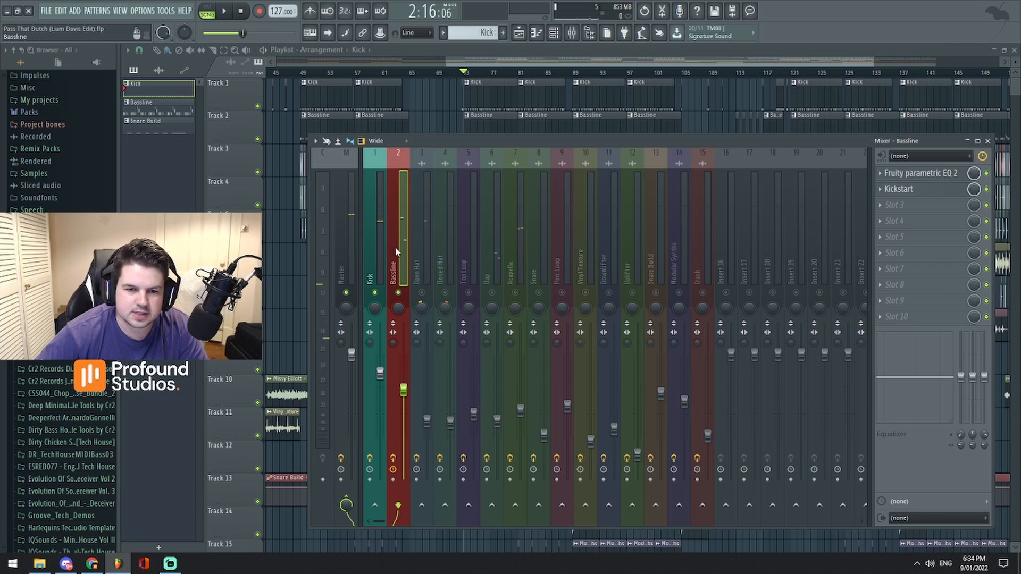
- Open the Bassline track's Fruity parametric EQ 2 and move its window clear of the Kick and Bassline strips
{"action": "left_click", "coordinate": [921, 173]}
{"action": "left_click_drag", "start_coordinate": [417, 202], "coordinate": [698, 154]}
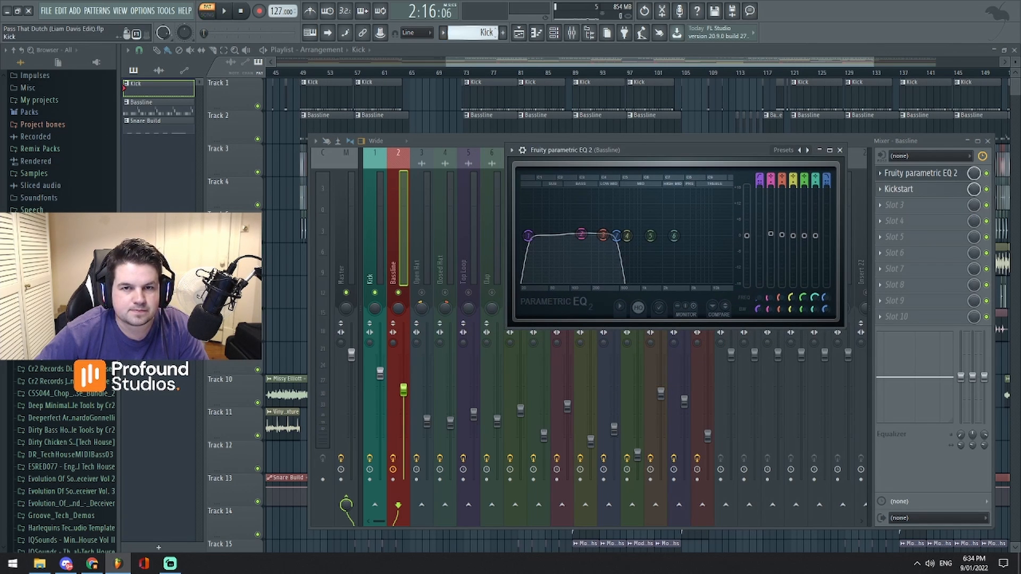
{"action": "key", "text": "space"}
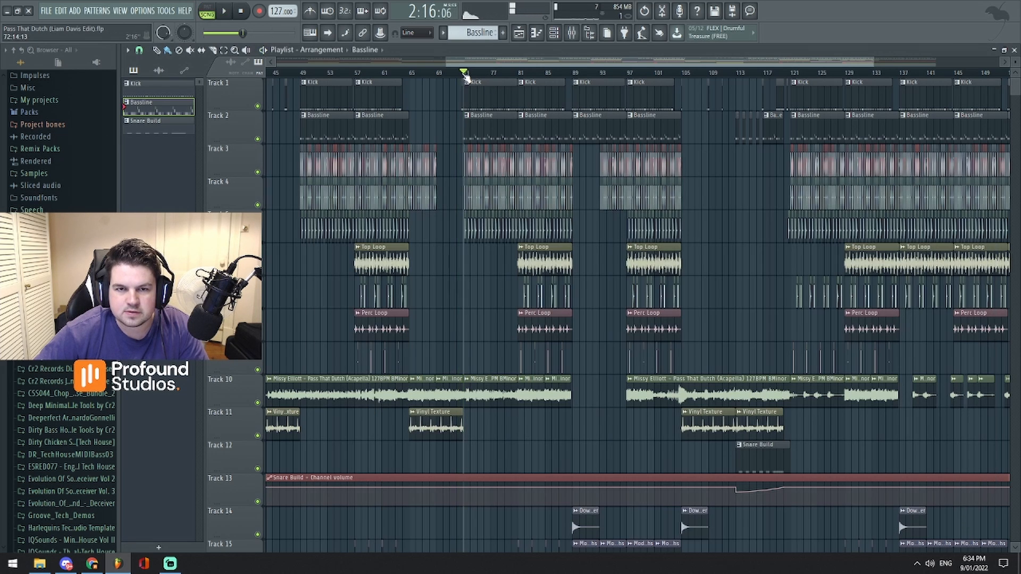
- Play the Bassline pattern in pattern mode, examine its Fruity parametric EQ 2 in the mixer, and stop playback
{"action": "left_click", "coordinate": [210, 10]}
{"action": "key", "text": "space"}
{"action": "left_click", "coordinate": [572, 34]}
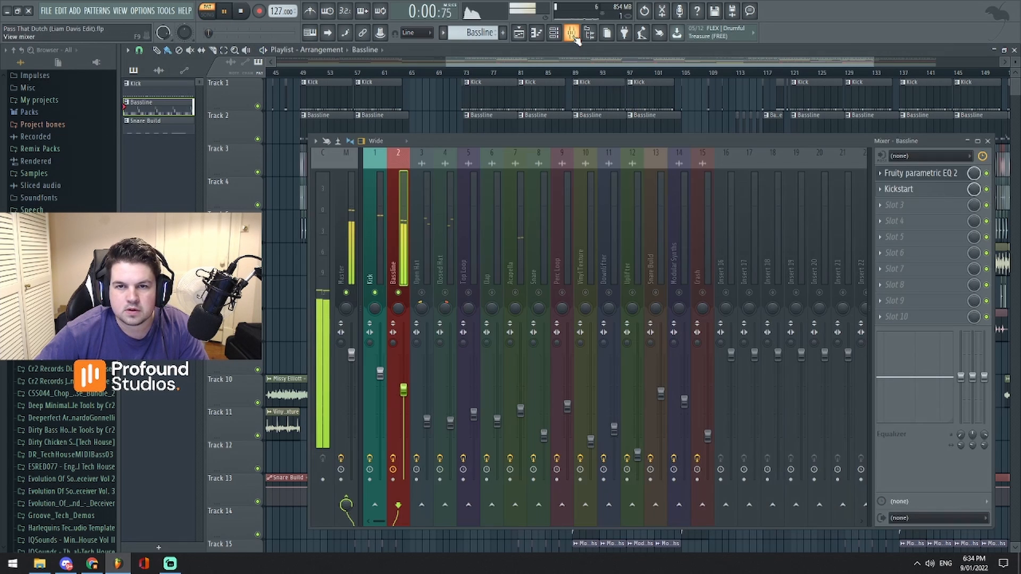
{"action": "left_click", "coordinate": [924, 174]}
{"action": "left_click_drag", "start_coordinate": [683, 154], "coordinate": [724, 156]}
{"action": "key", "text": "space"}
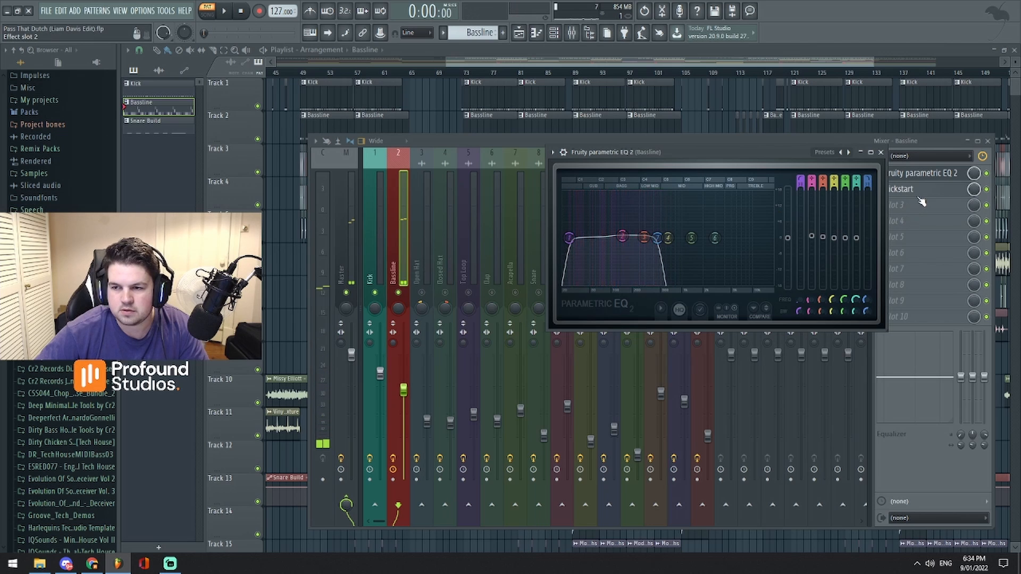
- Open the Kickstart effect on the Bassline track, examine its ducking curve and mix amount, and close it
{"action": "left_click", "coordinate": [922, 192]}
{"action": "left_click_drag", "start_coordinate": [501, 173], "coordinate": [686, 150]}
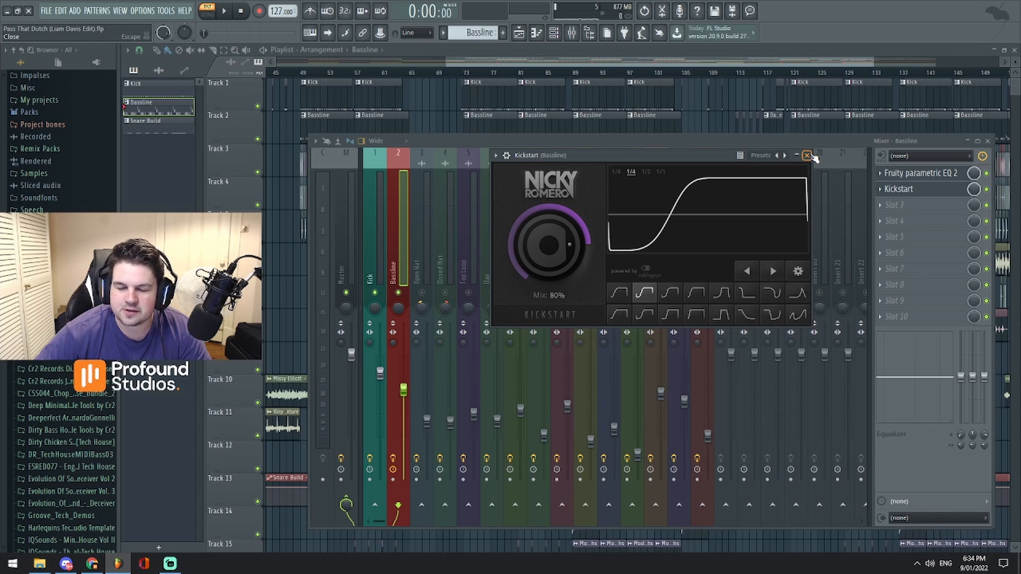
{"action": "left_click_drag", "start_coordinate": [609, 154], "coordinate": [721, 143]}
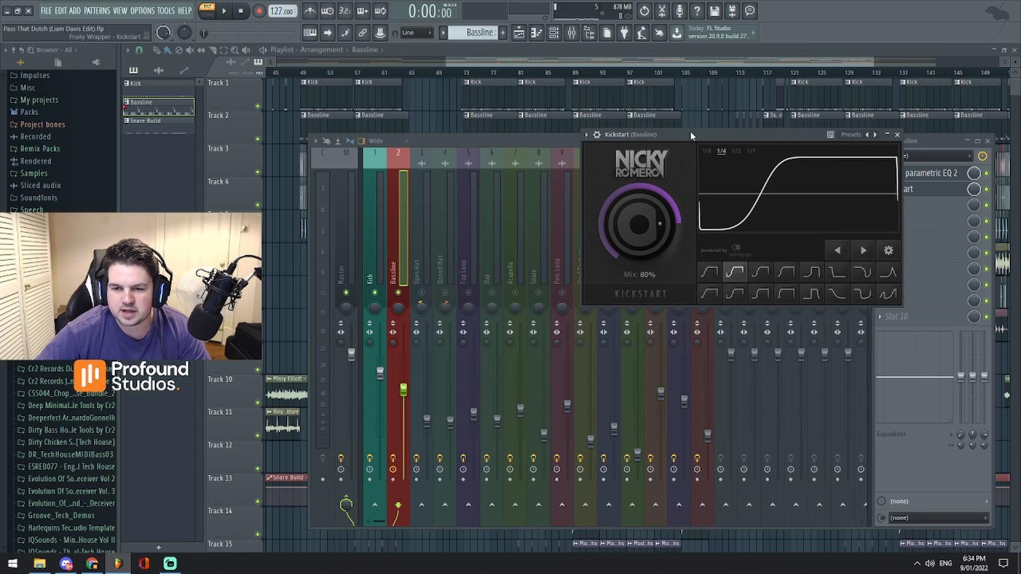
{"action": "left_click", "coordinate": [897, 135]}
- Return to the mixer and open the Kick track's Fruity parametric EQ 2, clear of the Kick strip
{"action": "mouse_move", "coordinate": [659, 65]}
{"action": "left_mouse_down"}
{"action": "mouse_move", "coordinate": [659, 39]}
{"action": "mouse_move", "coordinate": [659, 63]}
{"action": "left_mouse_up"}
{"action": "left_click", "coordinate": [553, 32]}
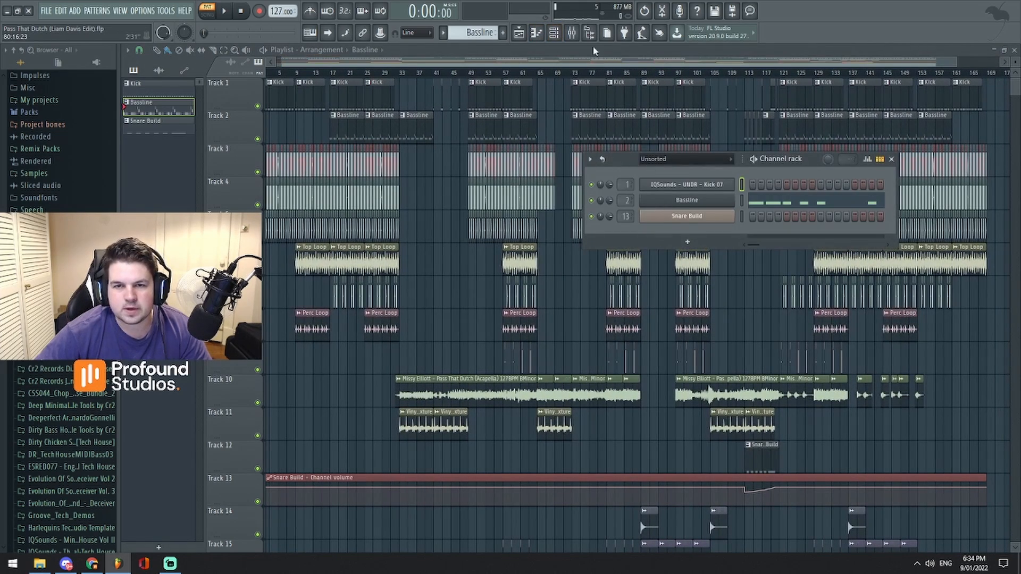
{"action": "left_click", "coordinate": [571, 32]}
{"action": "left_click", "coordinate": [904, 173]}
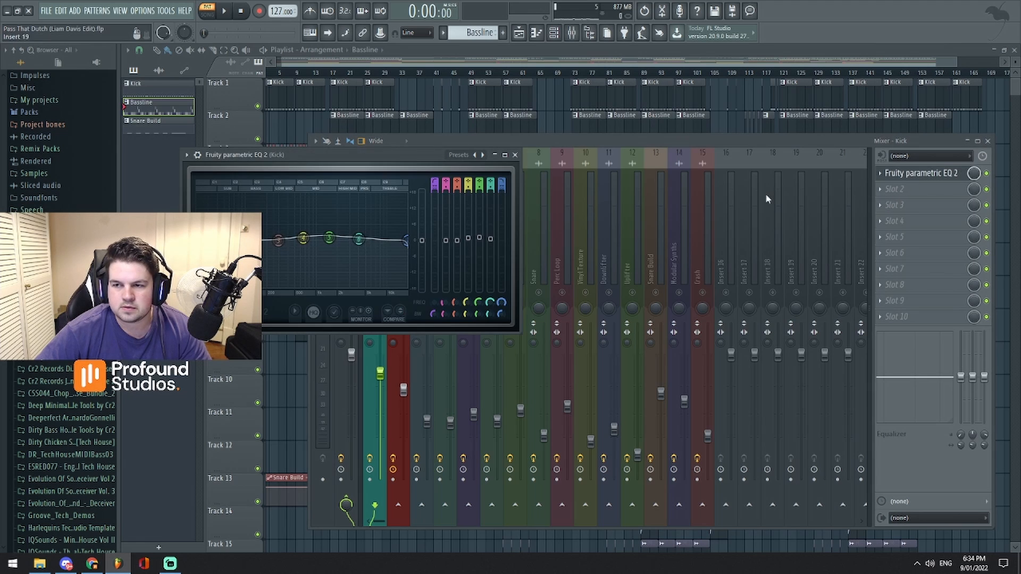
{"action": "left_click_drag", "start_coordinate": [368, 161], "coordinate": [714, 167]}
- Switch to the Kick pattern and audition it through its EQ, then stop playback and close the EQ and mixer
{"action": "key", "text": "space"}
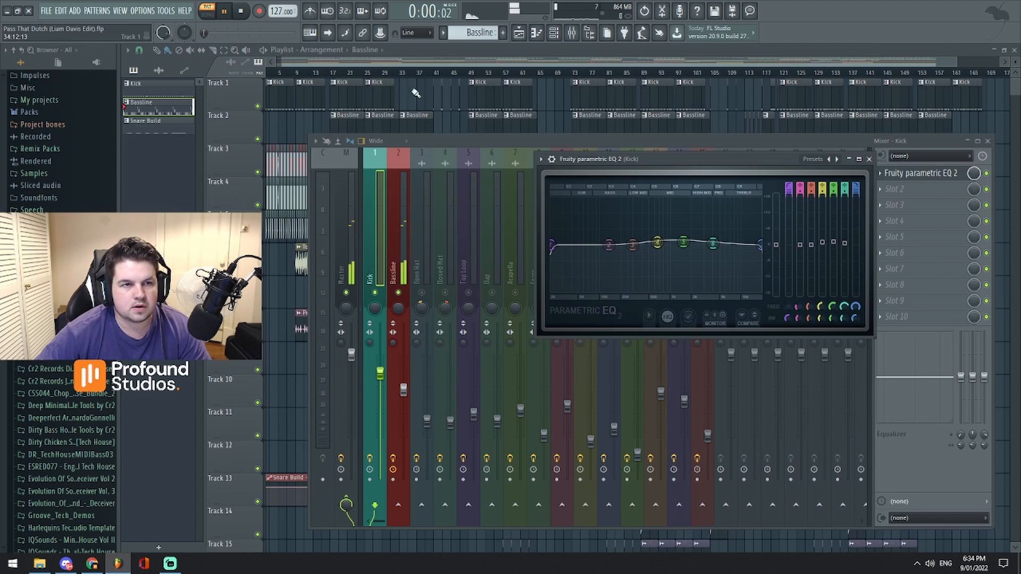
{"action": "scroll", "coordinate": [486, 35], "scroll_direction": "up", "scroll_amount": 1}
{"action": "key", "text": "space"}
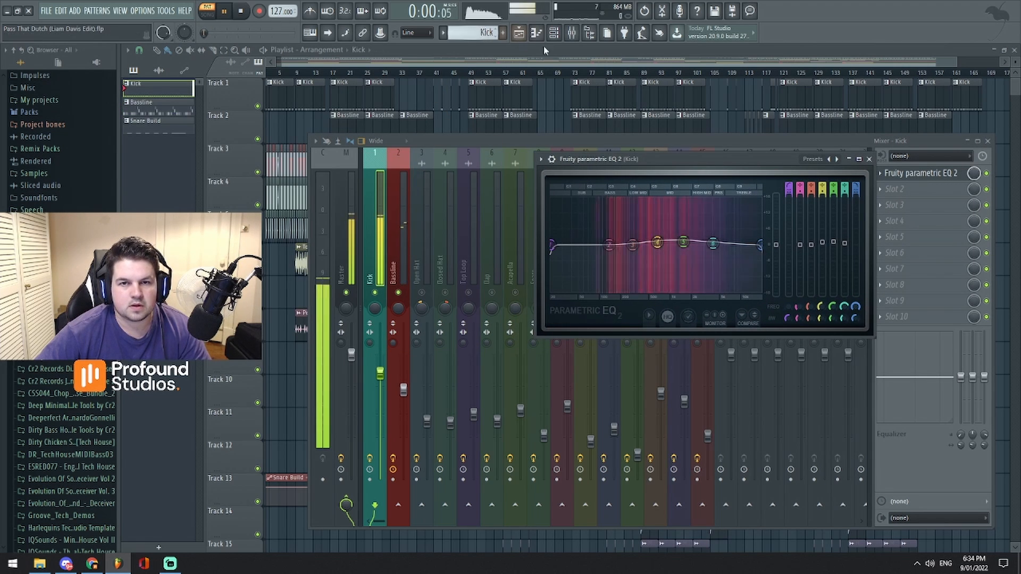
{"action": "left_click_drag", "start_coordinate": [671, 160], "coordinate": [691, 153]}
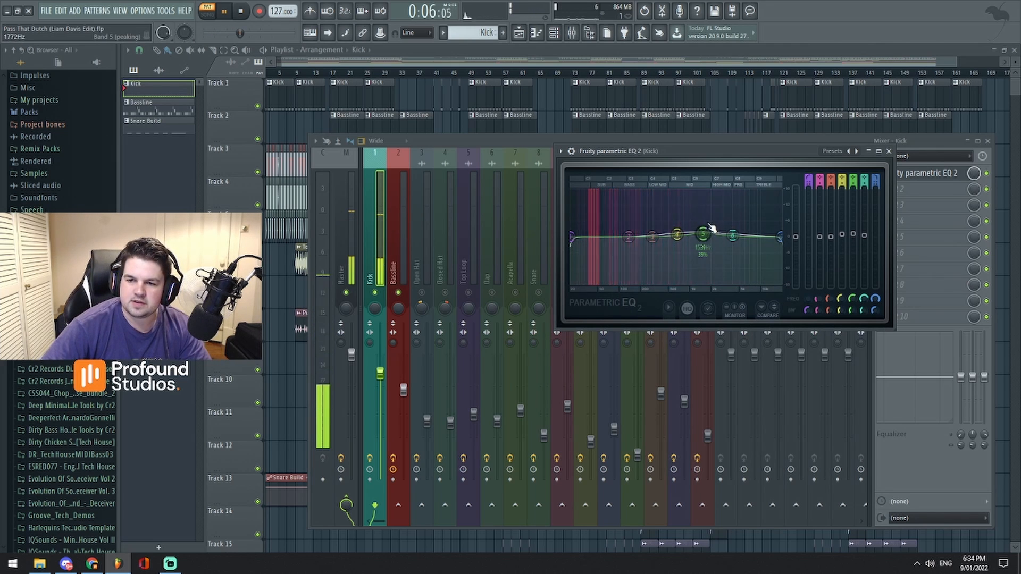
{"action": "left_click", "coordinate": [889, 151]}
{"action": "key", "text": "space"}
{"action": "left_click", "coordinate": [572, 33]}
- Examine the Kick and Bassline clips in the playlist and play the song from bar 73 in song mode
{"action": "scroll", "coordinate": [567, 62], "scroll_direction": "up", "scroll_amount": 6}
{"action": "scroll", "coordinate": [574, 62], "scroll_direction": "up", "scroll_amount": 5}
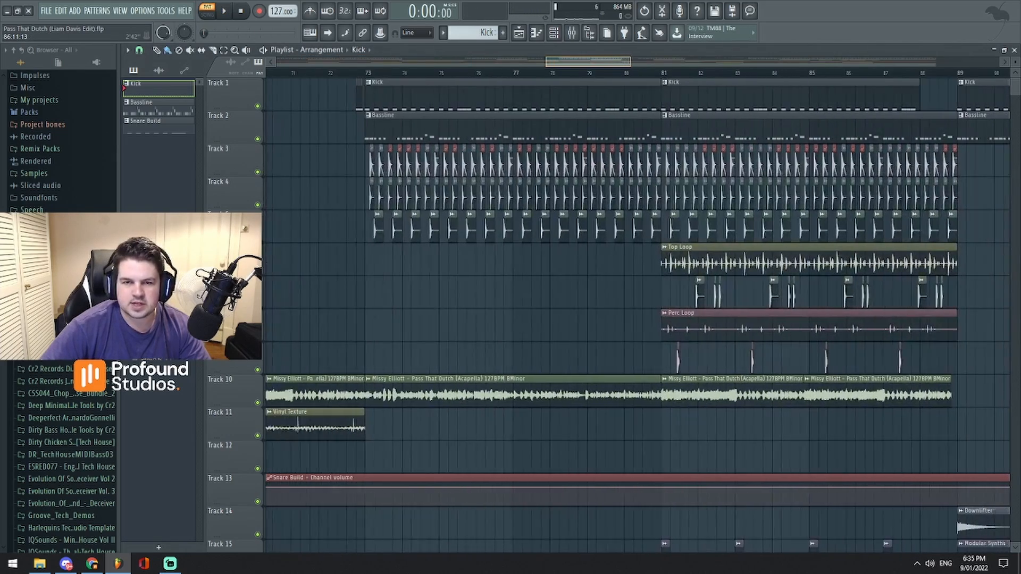
{"action": "scroll", "coordinate": [575, 62], "scroll_direction": "down", "scroll_amount": 1}
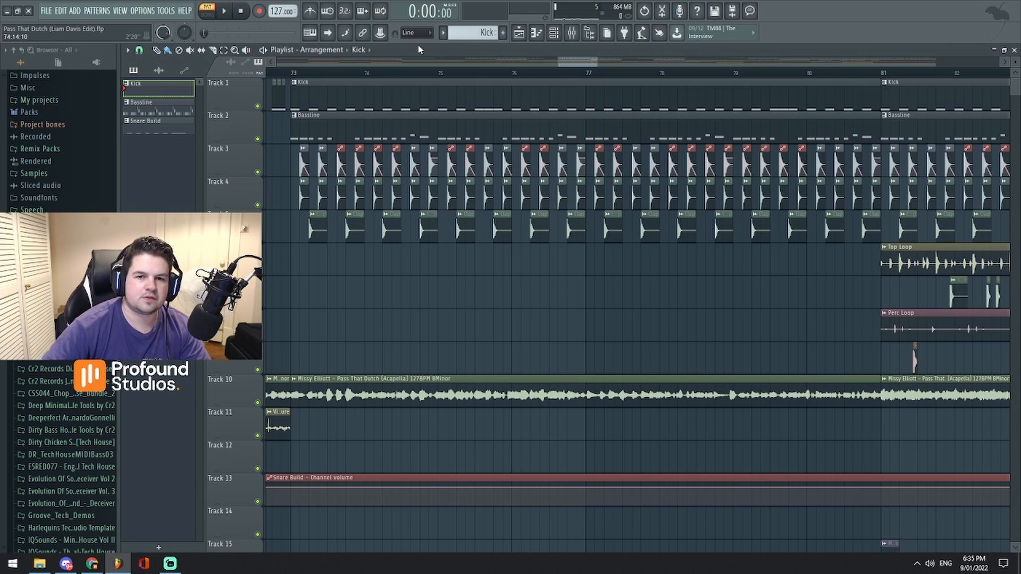
{"action": "scroll", "coordinate": [574, 64], "scroll_direction": "up", "scroll_amount": 2}
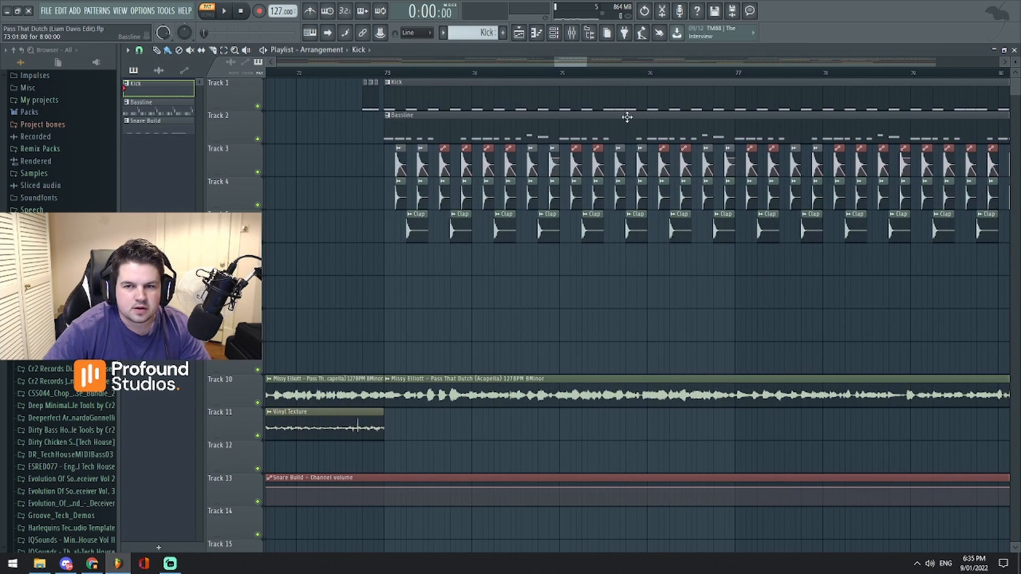
{"action": "scroll", "coordinate": [613, 101], "scroll_direction": "up", "scroll_amount": 2}
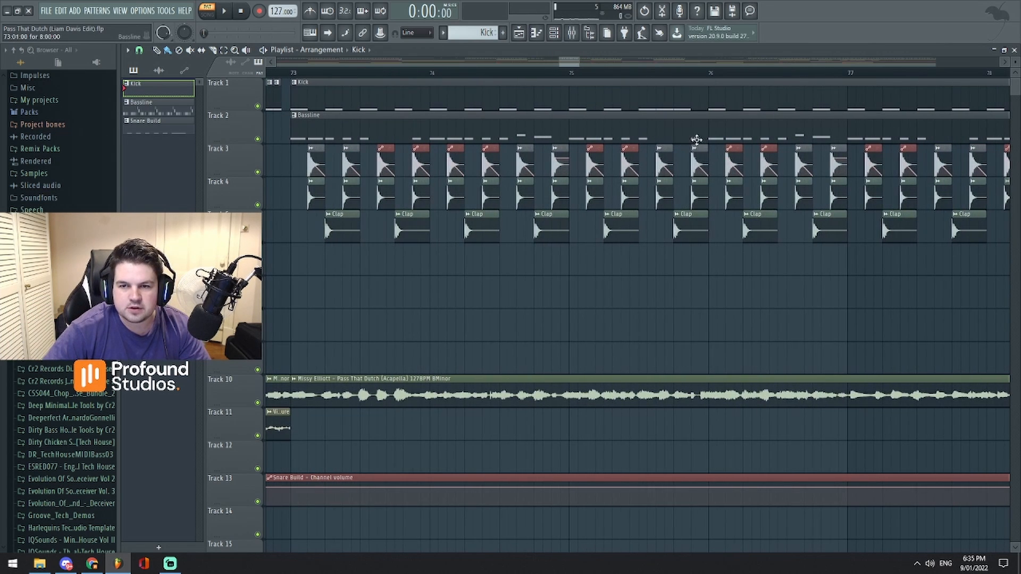
{"action": "left_click", "coordinate": [290, 76]}
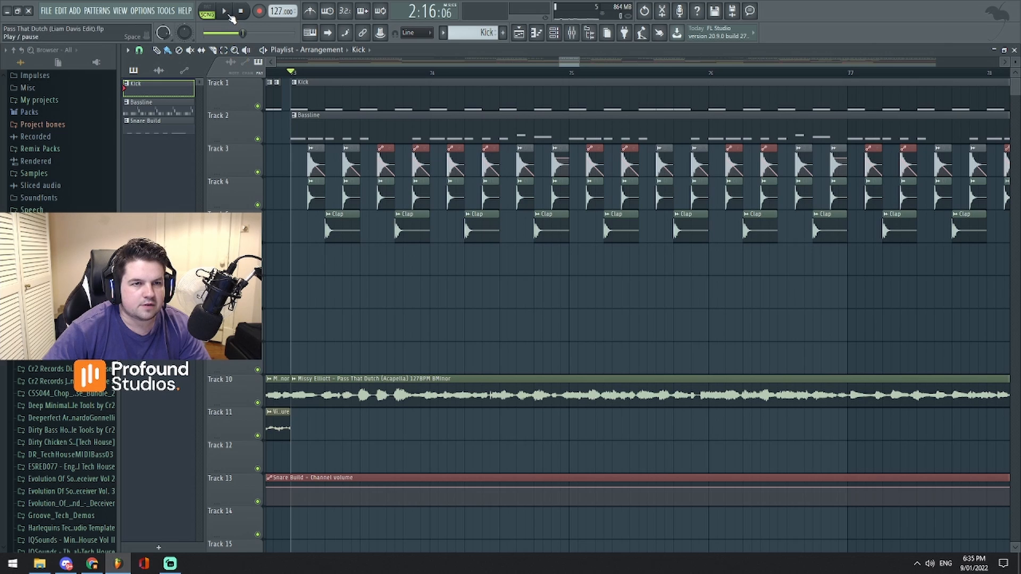
{"action": "left_click", "coordinate": [229, 15]}
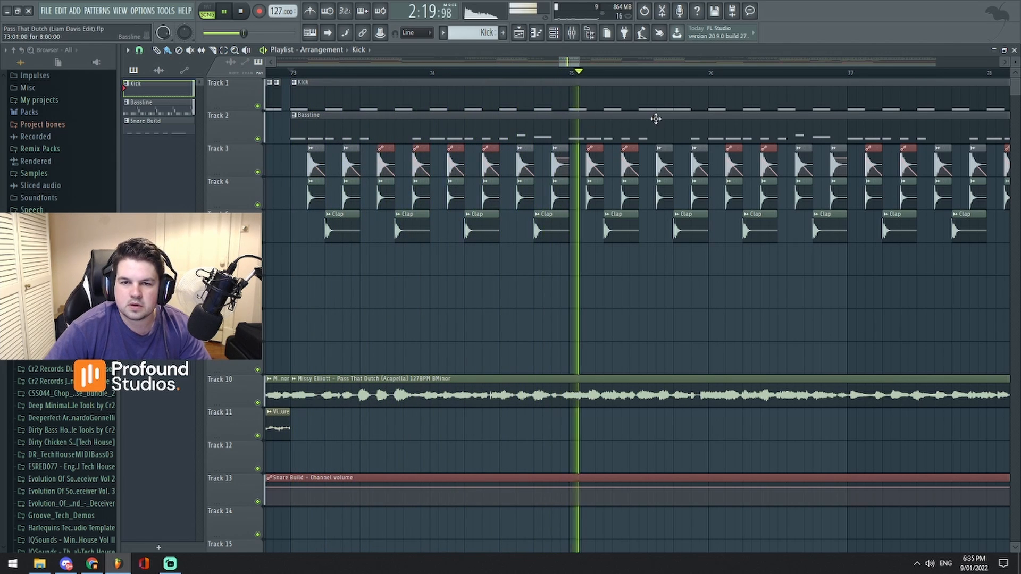
{"action": "key", "text": "space"}
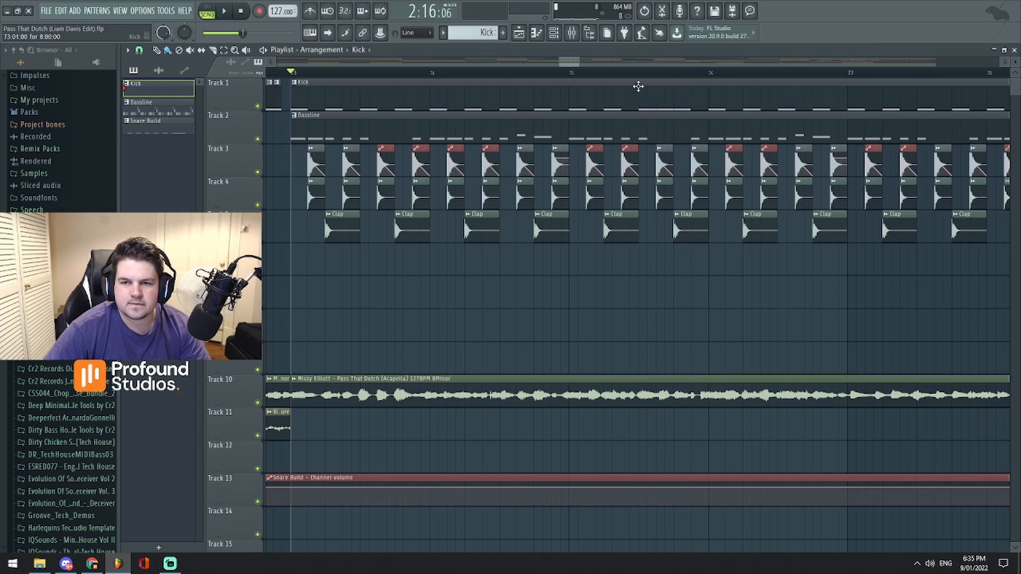
- Place the song playhead at bar 75, play that section twice, and stop playback
{"action": "left_click", "coordinate": [640, 73]}
{"action": "key", "text": "space"}
{"action": "key", "text": "space"}
{"action": "left_click", "coordinate": [576, 74]}
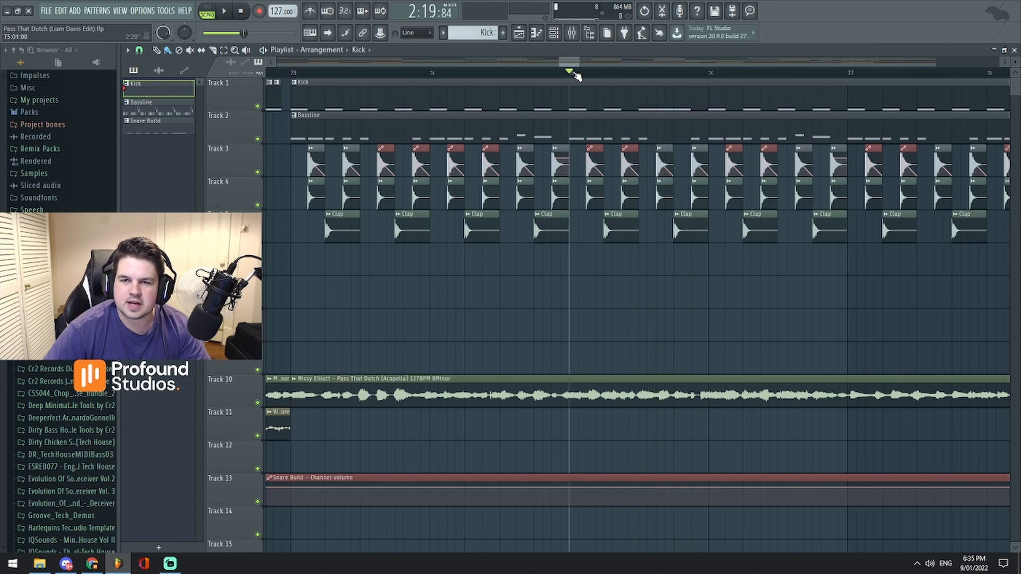
{"action": "key", "text": "space"}
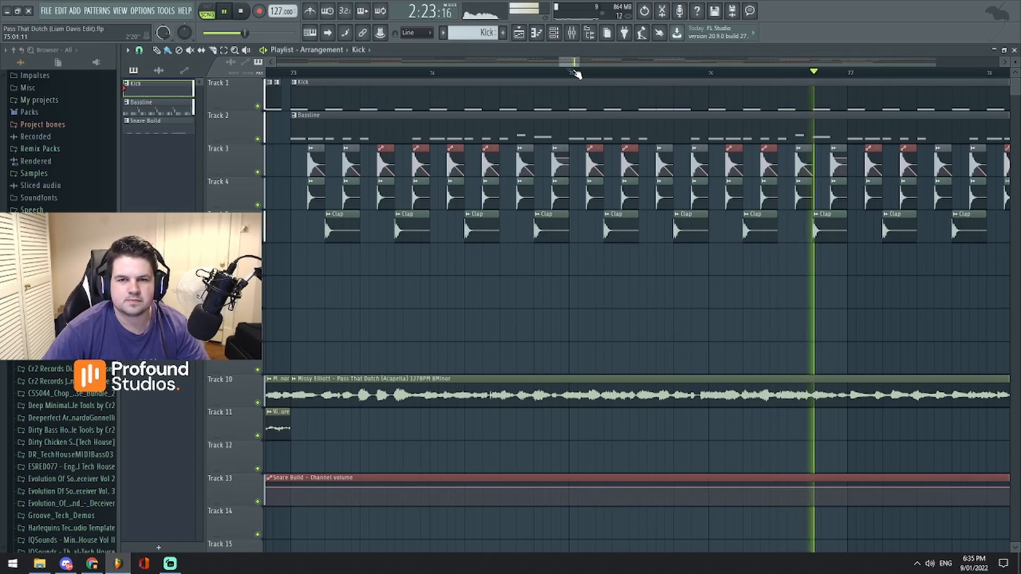
{"action": "left_click", "coordinate": [577, 71]}
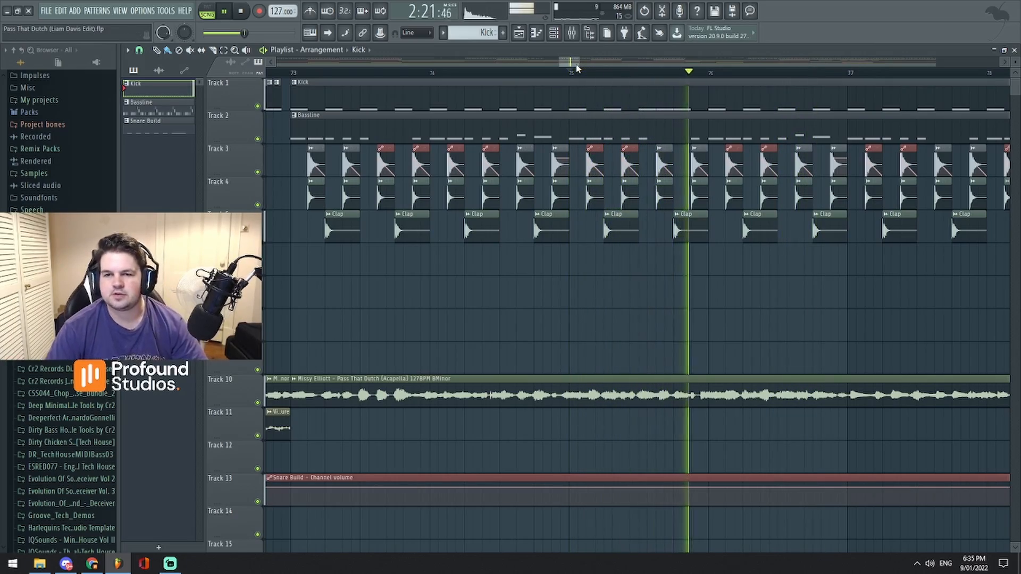
{"action": "key", "text": "space"}
- Restore all mixer tracks from the Kick and Bassline isolation and return to the playlist
{"action": "scroll", "coordinate": [577, 68], "scroll_direction": "down", "scroll_amount": 5}
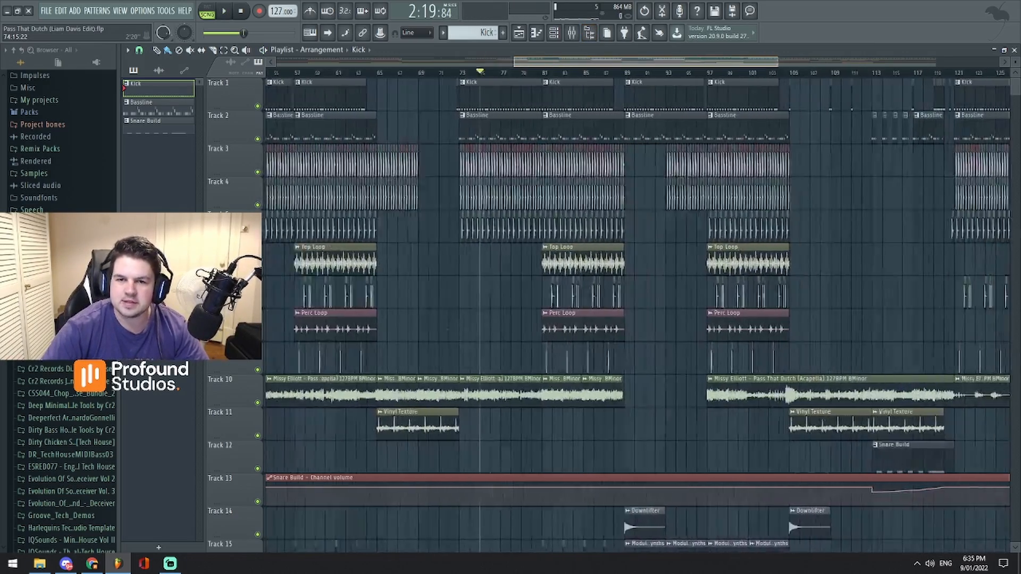
{"action": "scroll", "coordinate": [561, 65], "scroll_direction": "up", "scroll_amount": 5}
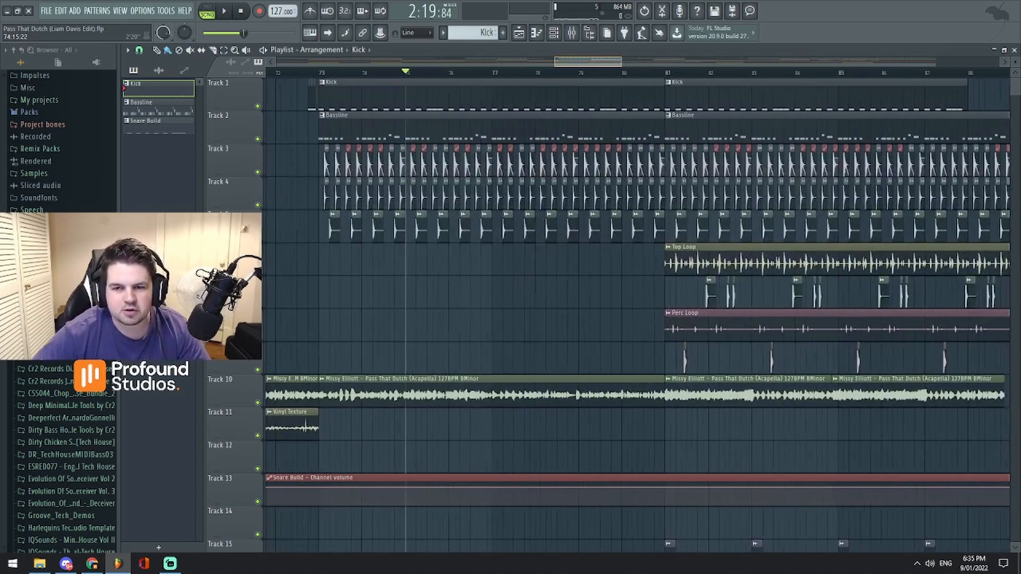
{"action": "scroll", "coordinate": [561, 66], "scroll_direction": "down", "scroll_amount": 2}
{"action": "key", "text": "F9"}
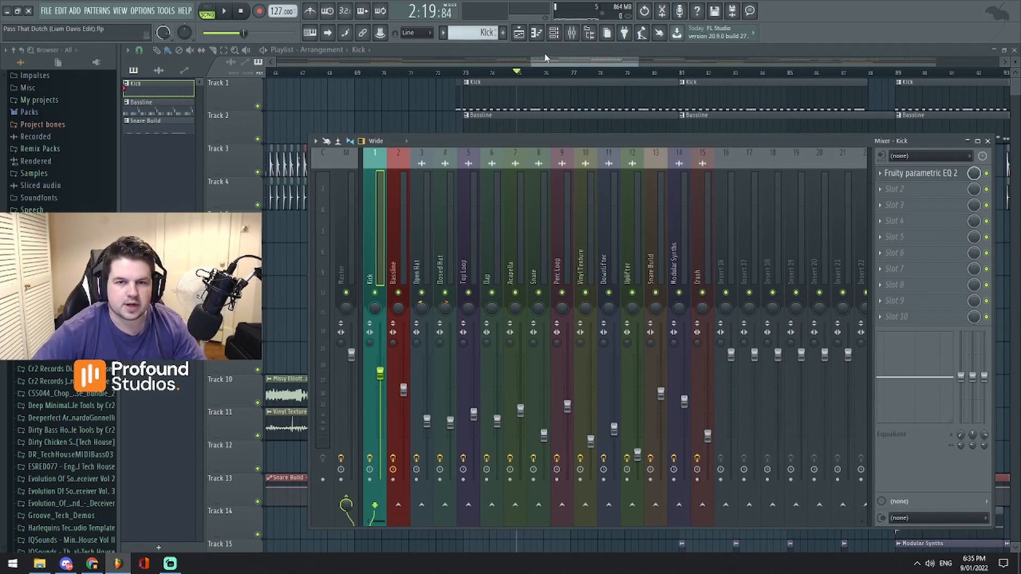
{"action": "key", "text": "F9"}
{"action": "scroll", "coordinate": [547, 66], "scroll_direction": "down", "scroll_amount": 4}
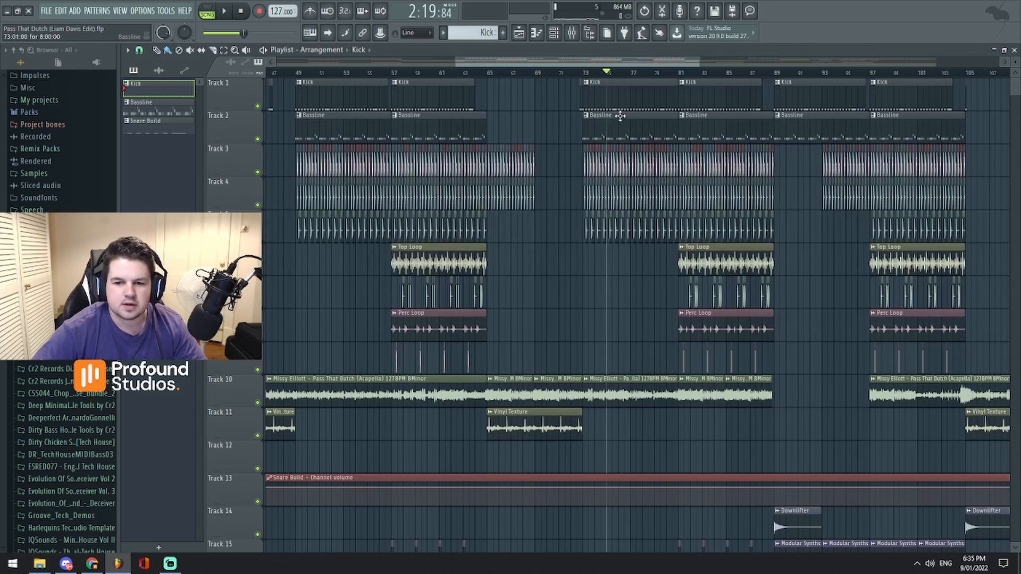
- Play the full arrangement from bar 72 through the section starting at bar 73, and stop playback
{"action": "key", "text": "space"}
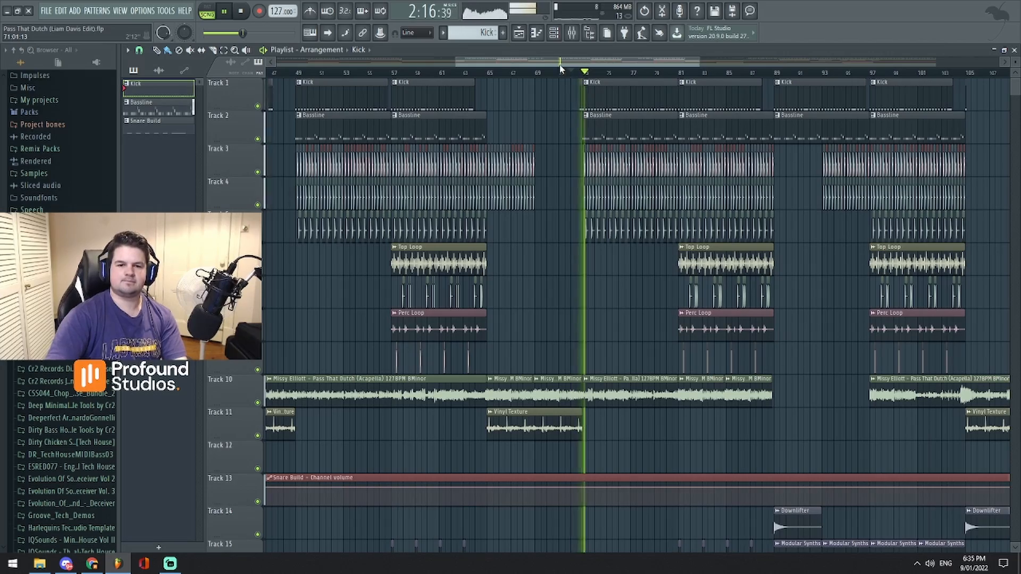
{"action": "mouse_move", "coordinate": [559, 65]}
{"action": "left_mouse_down"}
{"action": "mouse_move", "coordinate": [568, 76]}
{"action": "mouse_move", "coordinate": [532, 69]}
{"action": "mouse_move", "coordinate": [587, 63]}
{"action": "mouse_move", "coordinate": [541, 61]}
{"action": "left_mouse_up"}
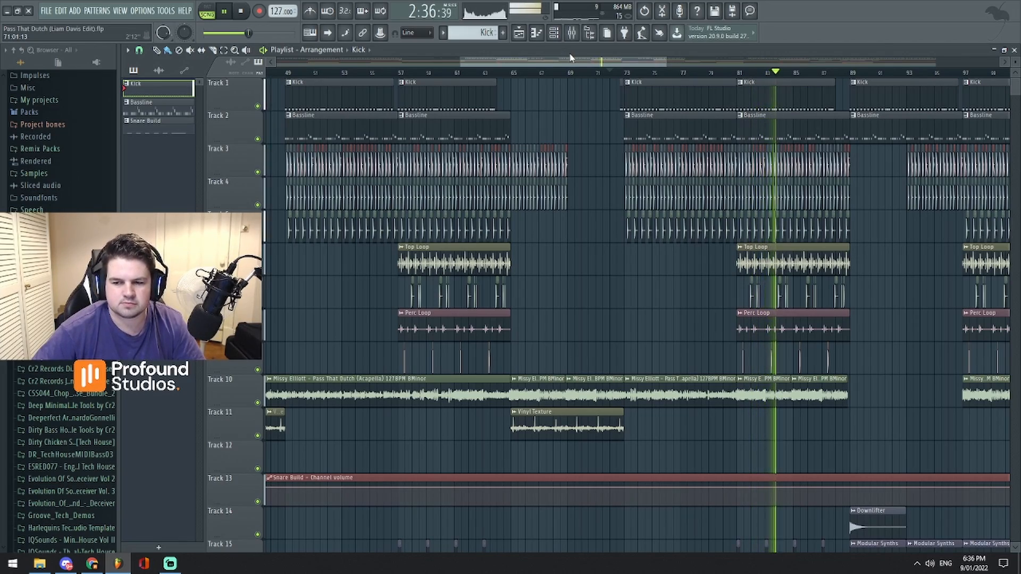
{"action": "left_click_drag", "start_coordinate": [563, 62], "coordinate": [867, 62]}
{"action": "key", "text": "space"}
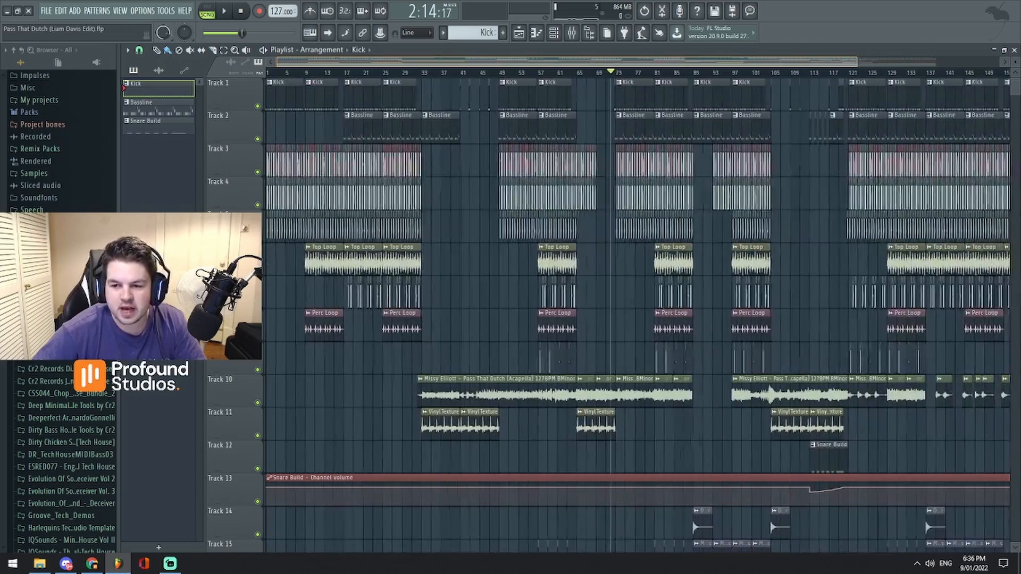
- Examine the drum clips around bars 49 to 65 and solo the Open Hat track in the mixer
{"action": "left_click_drag", "start_coordinate": [511, 63], "coordinate": [572, 64]}
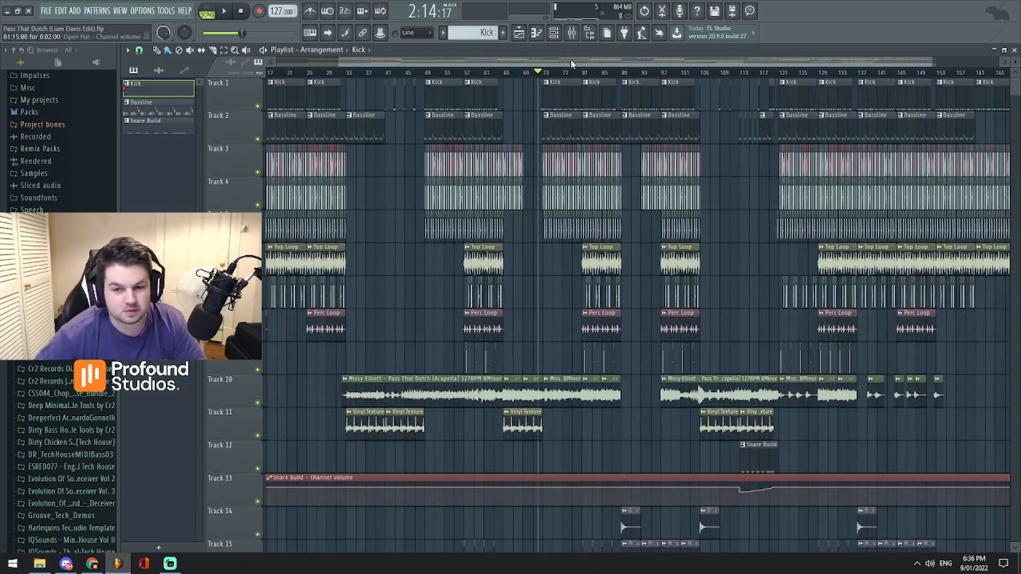
{"action": "left_click_drag", "start_coordinate": [500, 62], "coordinate": [473, 67]}
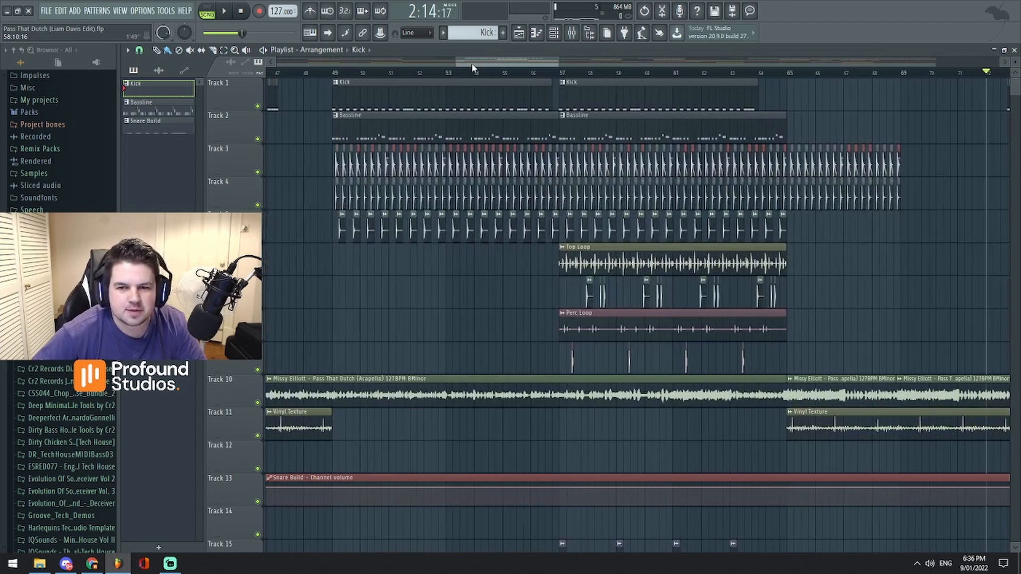
{"action": "left_click", "coordinate": [581, 37]}
{"action": "right_click", "coordinate": [421, 292]}
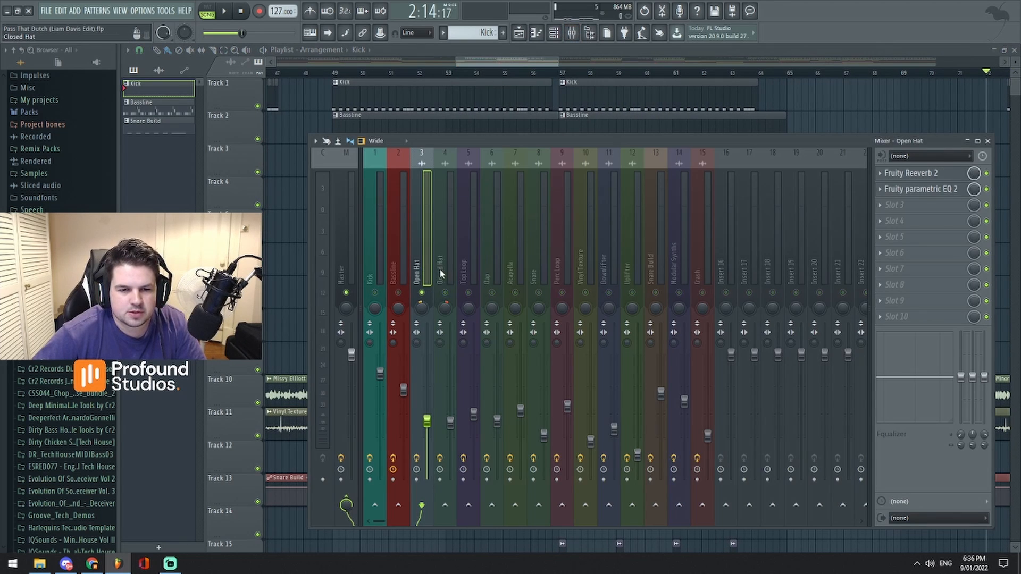
- Enable the Closed Hat, Top Loop, Clap, Snare and Crash mixer tracks alongside Open Hat, and audition the drums from bar 49
{"action": "left_click", "coordinate": [444, 292]}
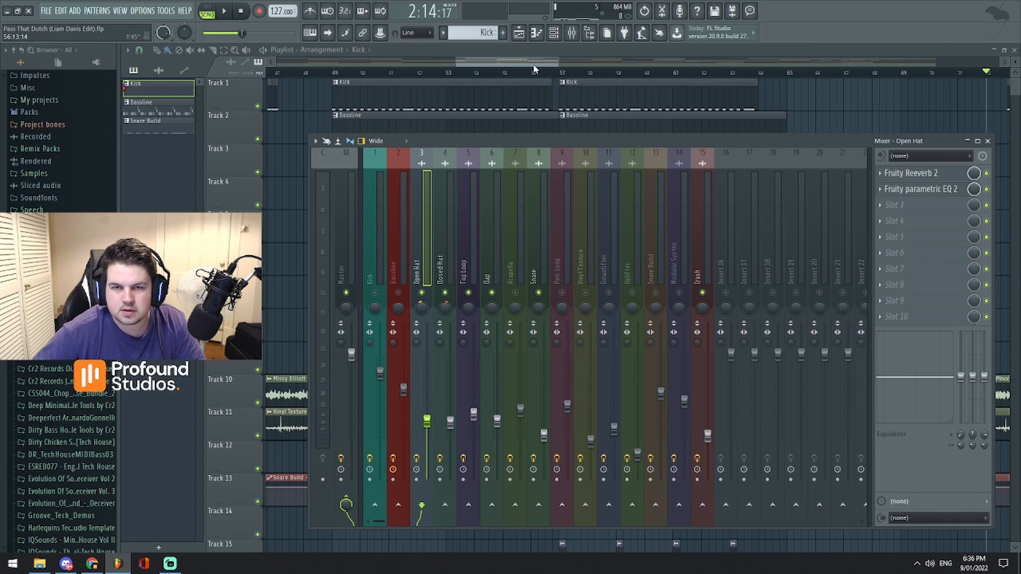
{"action": "left_click_drag", "start_coordinate": [534, 64], "coordinate": [492, 74]}
{"action": "left_click", "coordinate": [490, 73]}
{"action": "key", "text": "space"}
{"action": "left_click", "coordinate": [413, 73]}
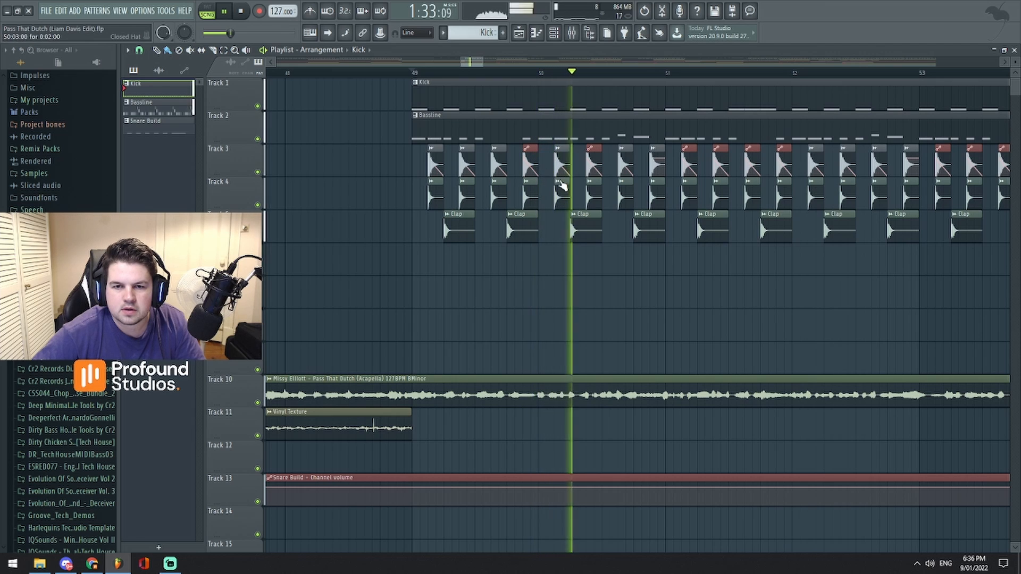
{"action": "key", "text": "space"}
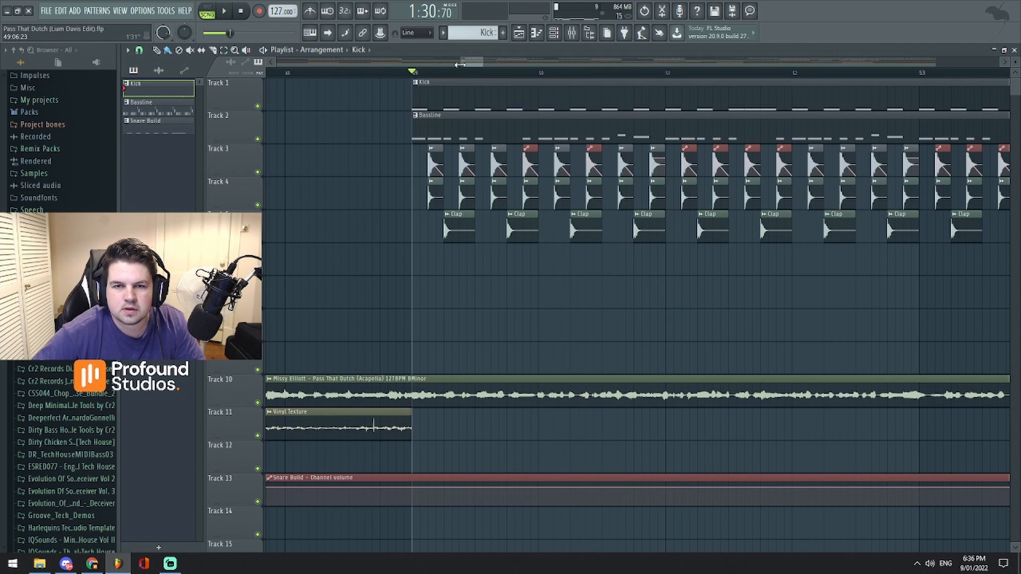
- Move the Open Hat volume automation clip at the end of bar 50 from Track 3 down to Track 7
{"action": "scroll", "coordinate": [474, 65], "scroll_direction": "up", "scroll_amount": 2}
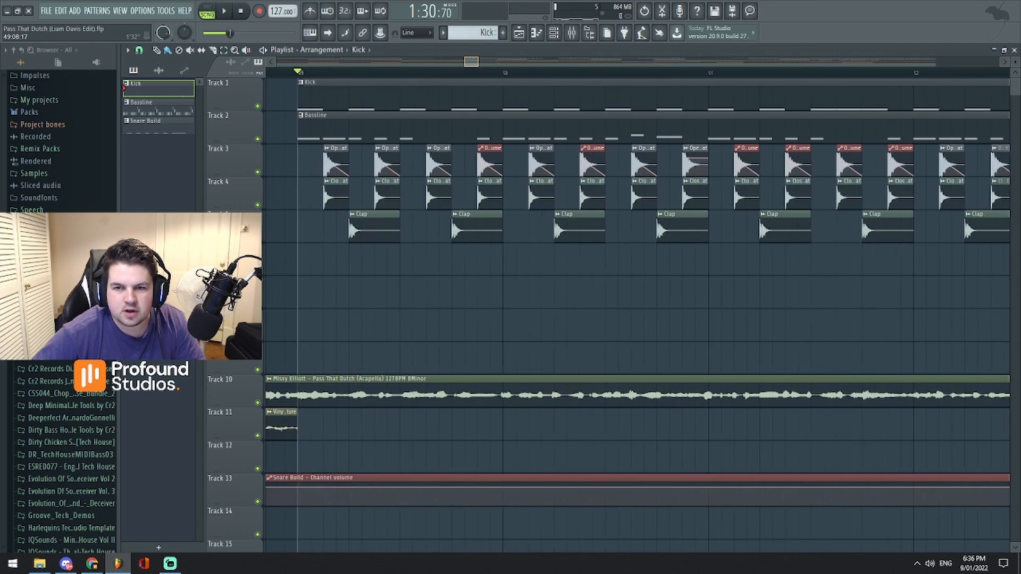
{"action": "left_click_drag", "start_coordinate": [741, 218], "coordinate": [745, 250]}
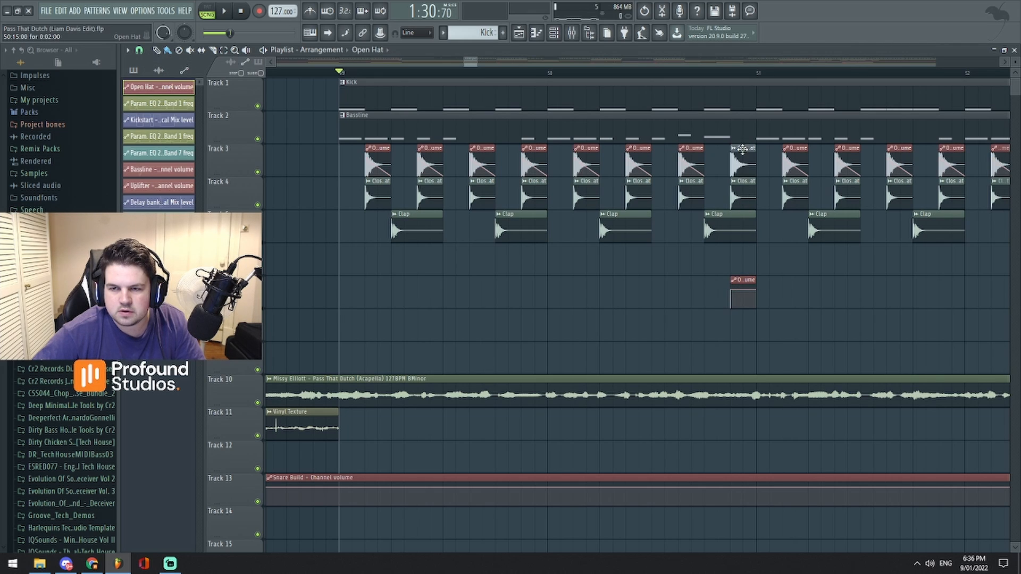
{"action": "left_click", "coordinate": [742, 149]}
{"action": "left_click", "coordinate": [747, 277]}
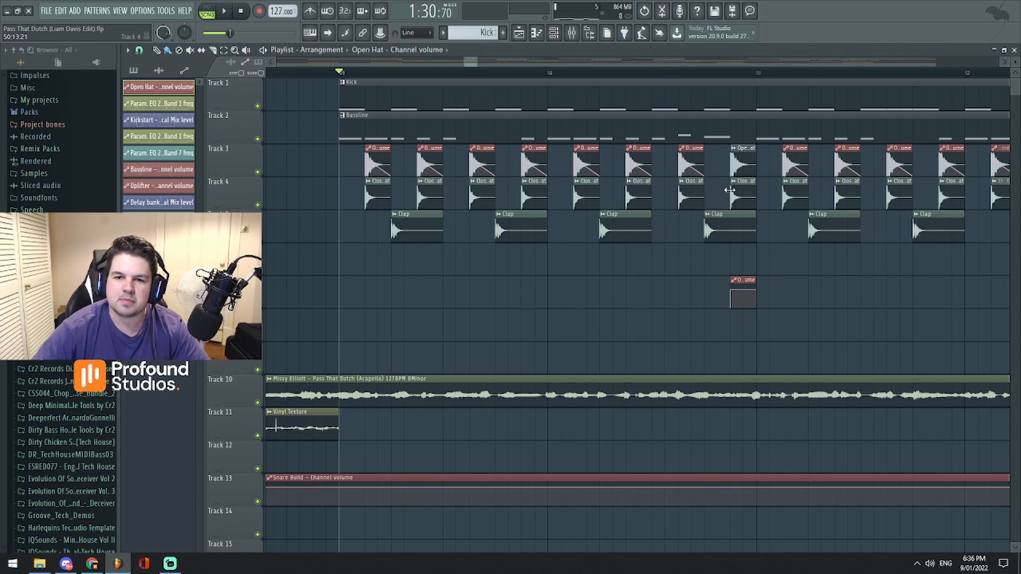
- Play the hats from bar 49, replay them several times from the middle of bar 50, and stop playback
{"action": "key", "text": "space"}
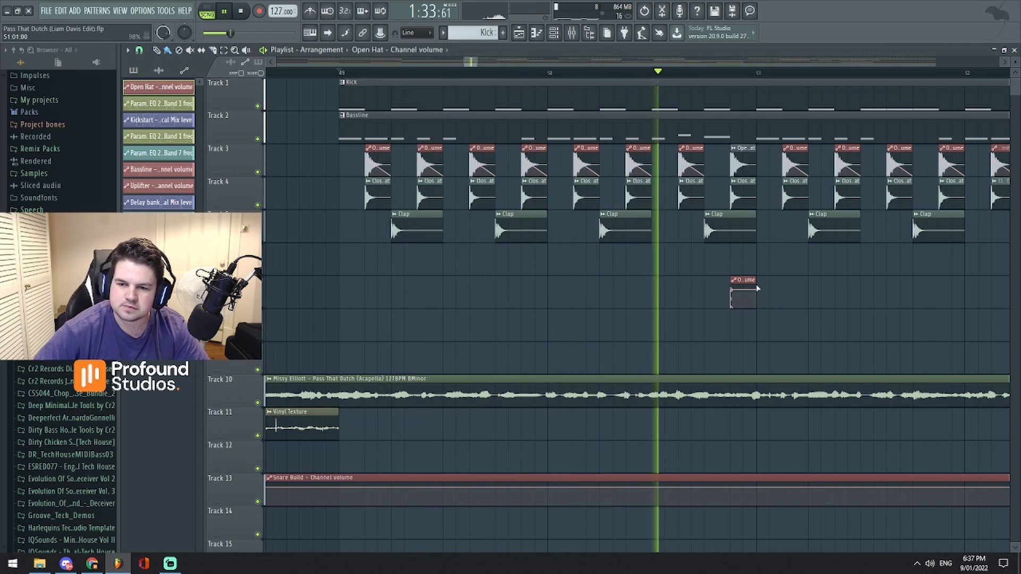
{"action": "key", "text": "space"}
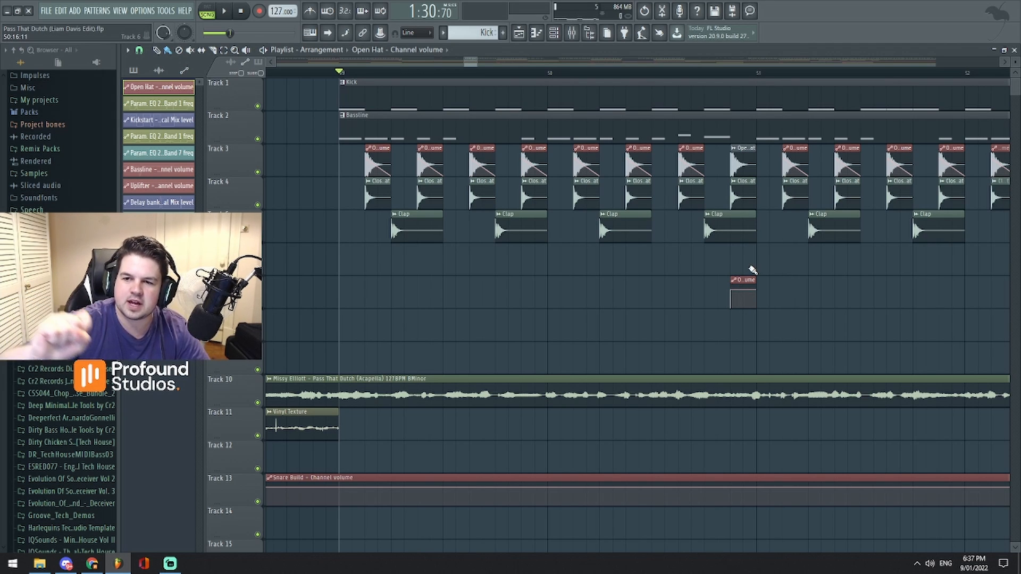
{"action": "left_click", "coordinate": [634, 72]}
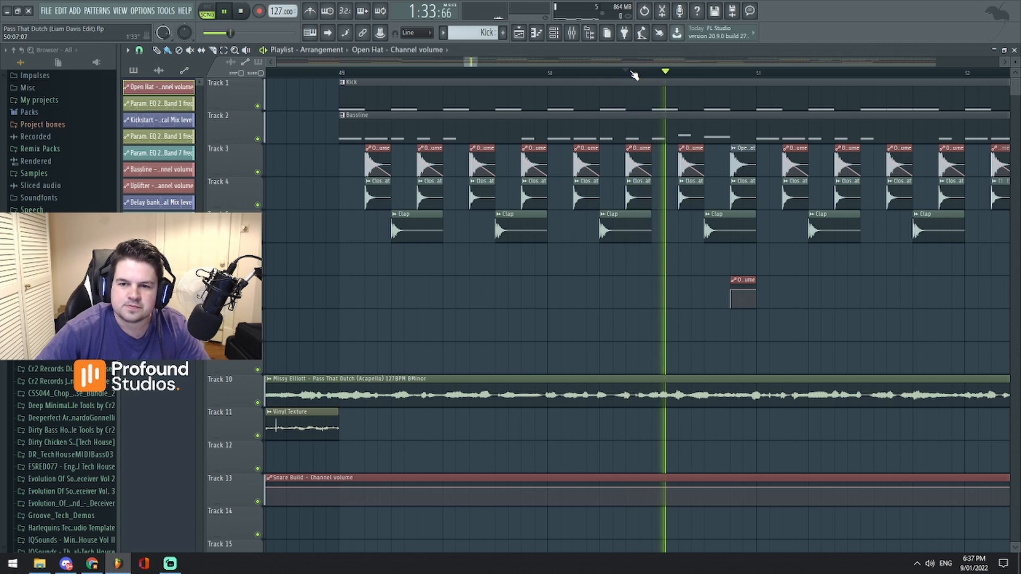
{"action": "left_click", "coordinate": [634, 73]}
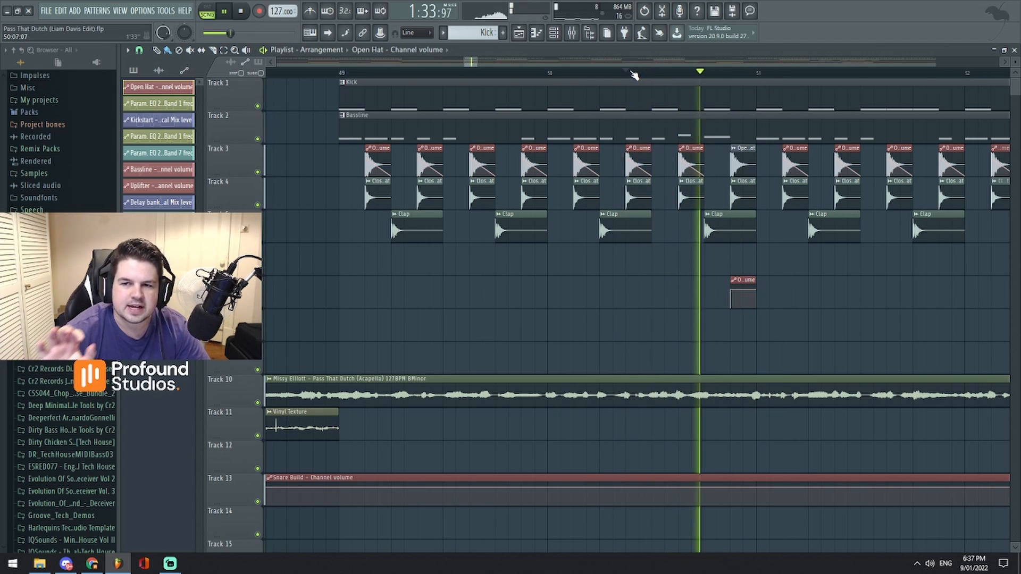
{"action": "left_click", "coordinate": [634, 73]}
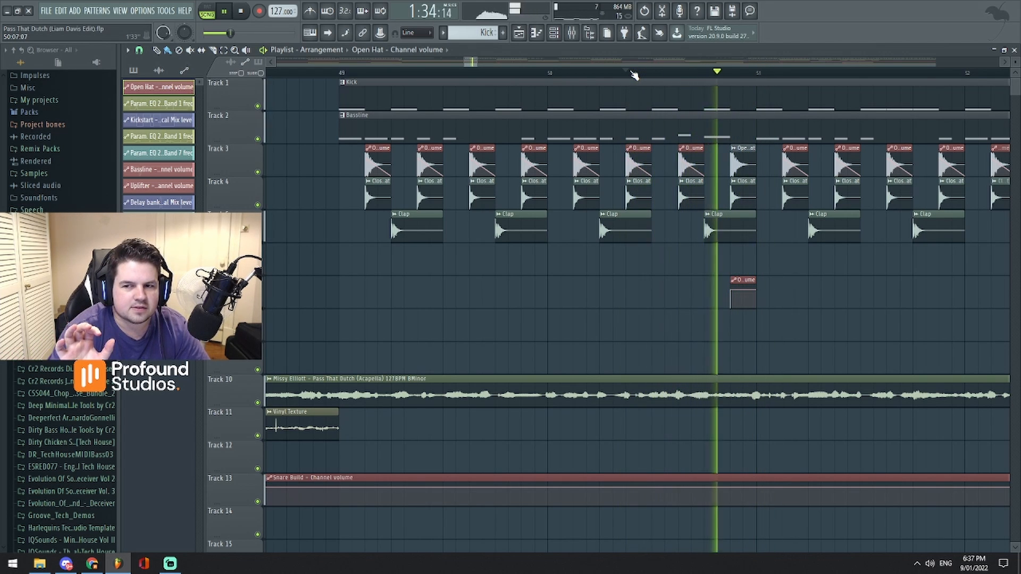
{"action": "left_click", "coordinate": [634, 73]}
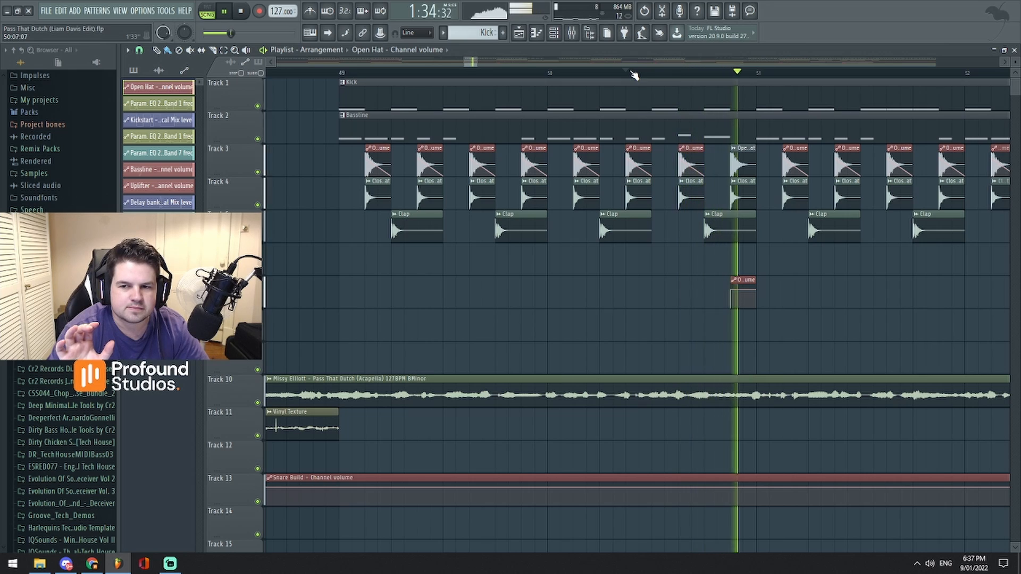
{"action": "key", "text": "space"}
- Move the Open Hat volume automation clip in bar 50 back onto its hat clip on Track 3
{"action": "left_click_drag", "start_coordinate": [743, 281], "coordinate": [744, 147]}
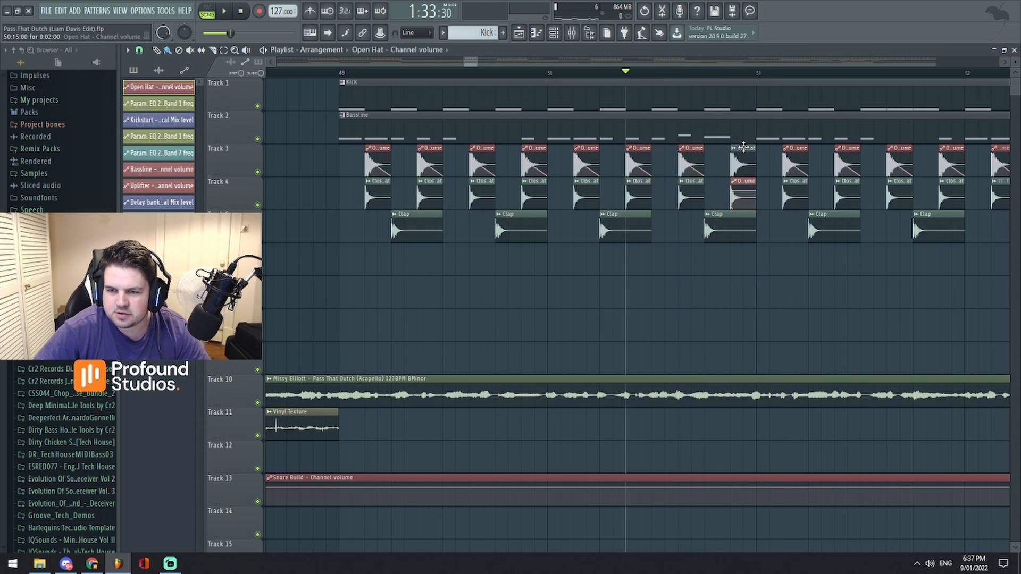
{"action": "left_click_drag", "start_coordinate": [466, 67], "coordinate": [440, 65]}
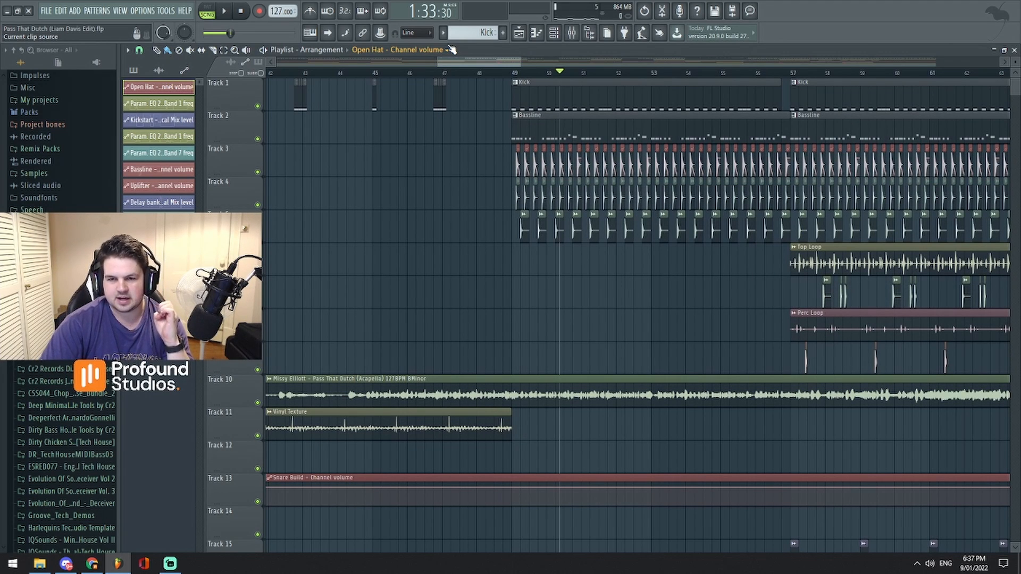
{"action": "mouse_move", "coordinate": [476, 64]}
{"action": "left_mouse_down"}
{"action": "mouse_move", "coordinate": [485, 54]}
{"action": "mouse_move", "coordinate": [477, 47]}
{"action": "left_mouse_up"}
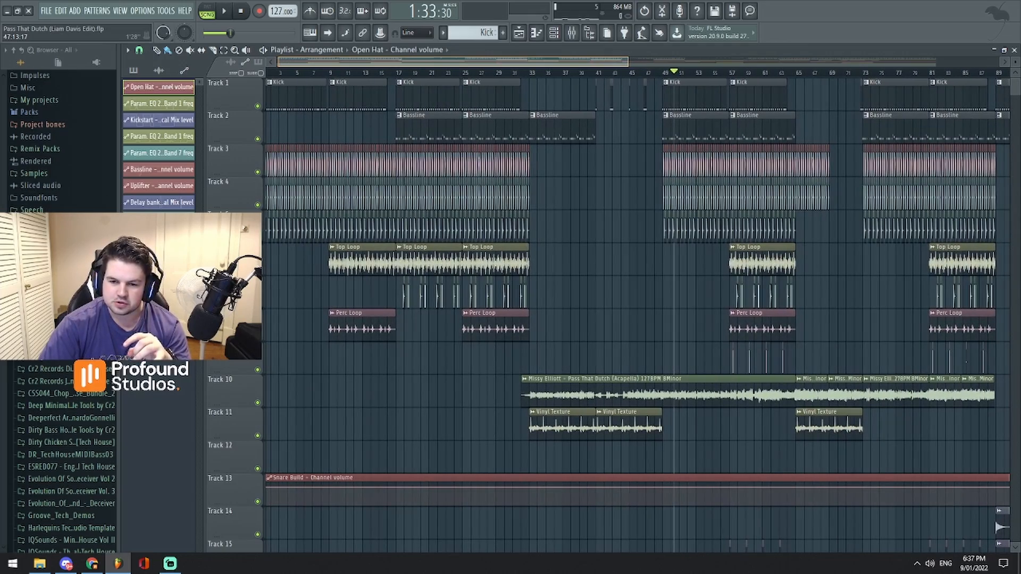
{"action": "scroll", "coordinate": [558, 297], "scroll_direction": "up", "scroll_amount": 6}
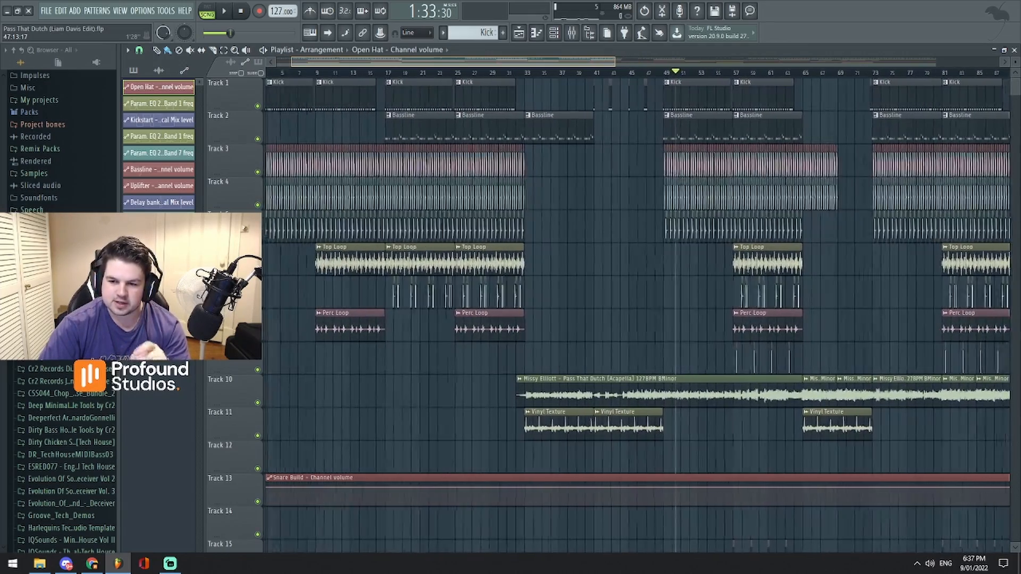
- Play the drum section from bar 57, select the Clap track in the mixer, and stop playback
{"action": "mouse_move", "coordinate": [484, 62]}
{"action": "left_mouse_down"}
{"action": "mouse_move", "coordinate": [551, 65]}
{"action": "mouse_move", "coordinate": [469, 62]}
{"action": "mouse_move", "coordinate": [509, 62]}
{"action": "mouse_move", "coordinate": [492, 62]}
{"action": "left_mouse_up"}
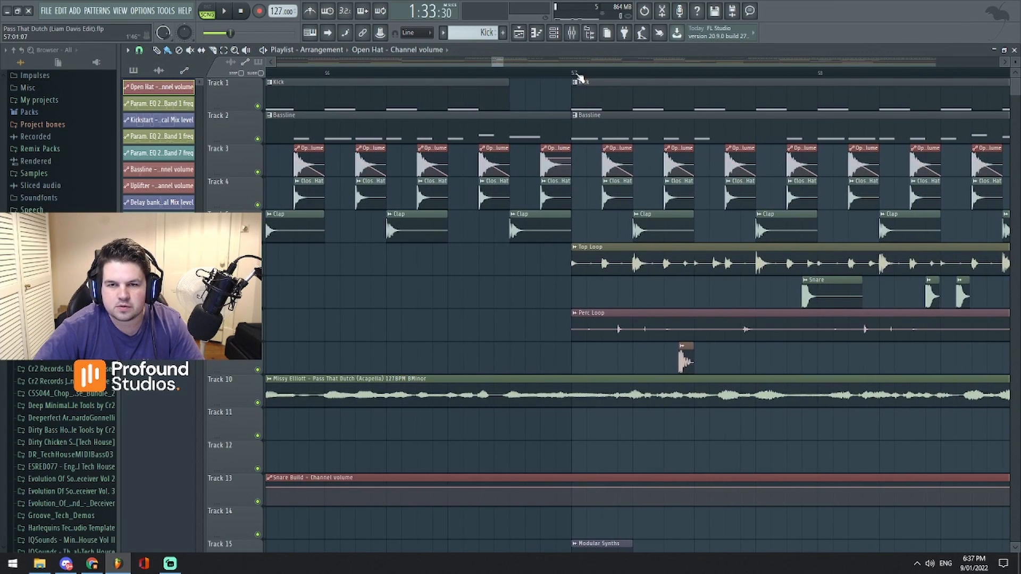
{"action": "left_click", "coordinate": [577, 73]}
{"action": "key", "text": "F9"}
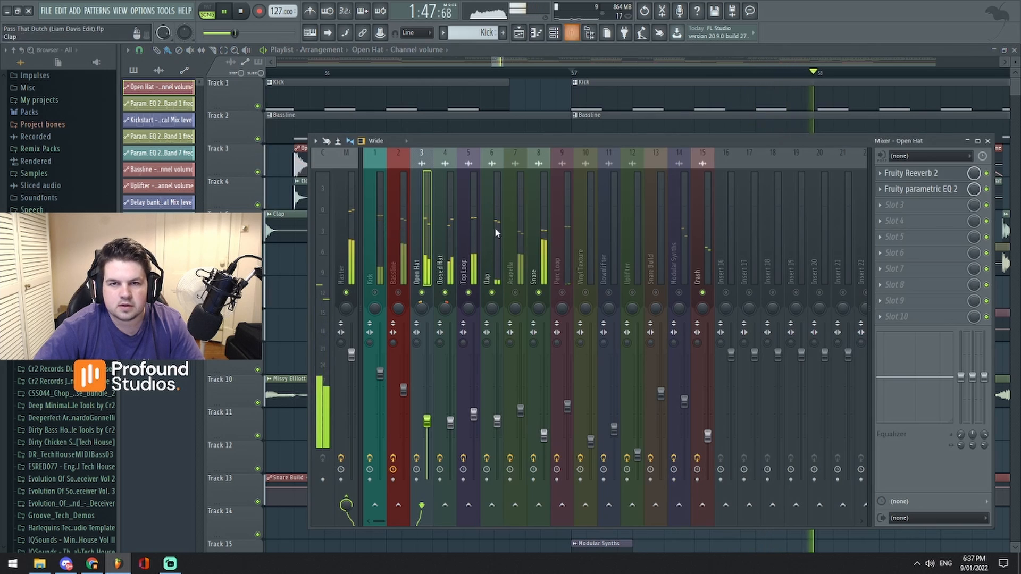
{"action": "left_click", "coordinate": [492, 258]}
{"action": "key", "text": "F9"}
{"action": "left_click_drag", "start_coordinate": [501, 63], "coordinate": [502, 67]}
{"action": "key", "text": "space"}
- Solo the Top Loop mixer track and listen to it from bar 57
{"action": "key", "text": "F9"}
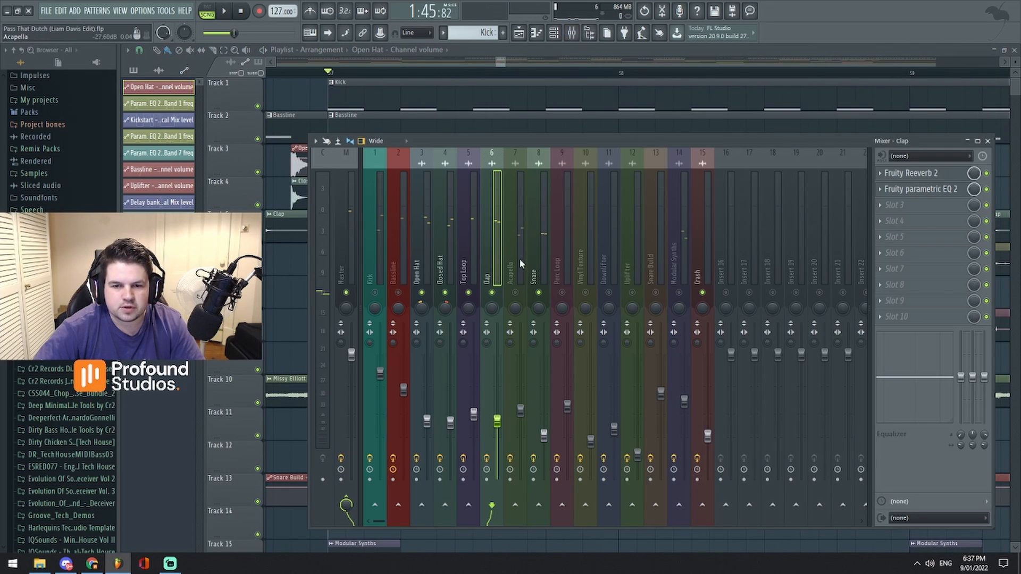
{"action": "key", "text": "space"}
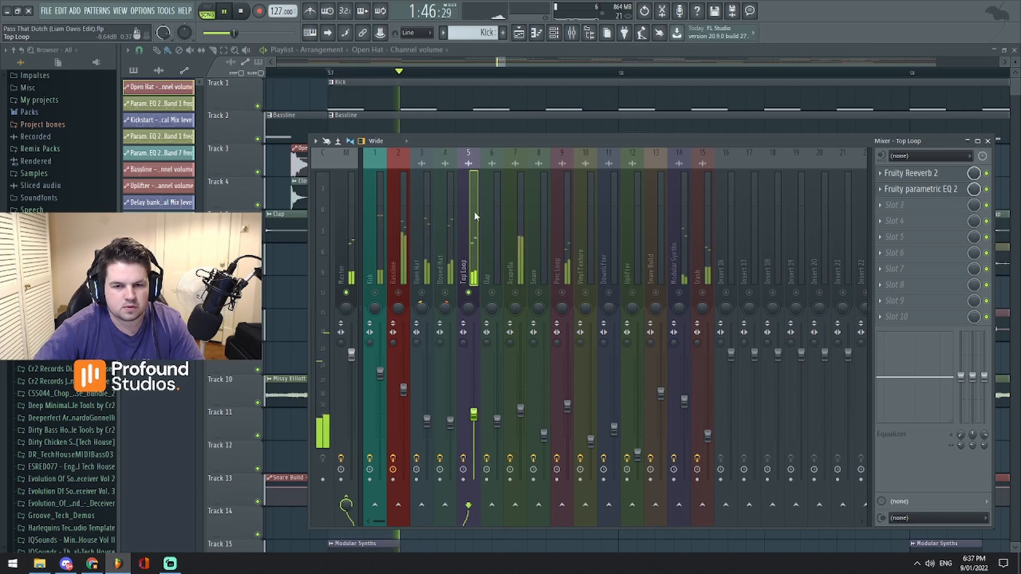
{"action": "left_click_drag", "start_coordinate": [502, 63], "coordinate": [538, 62]}
{"action": "key", "text": "space"}
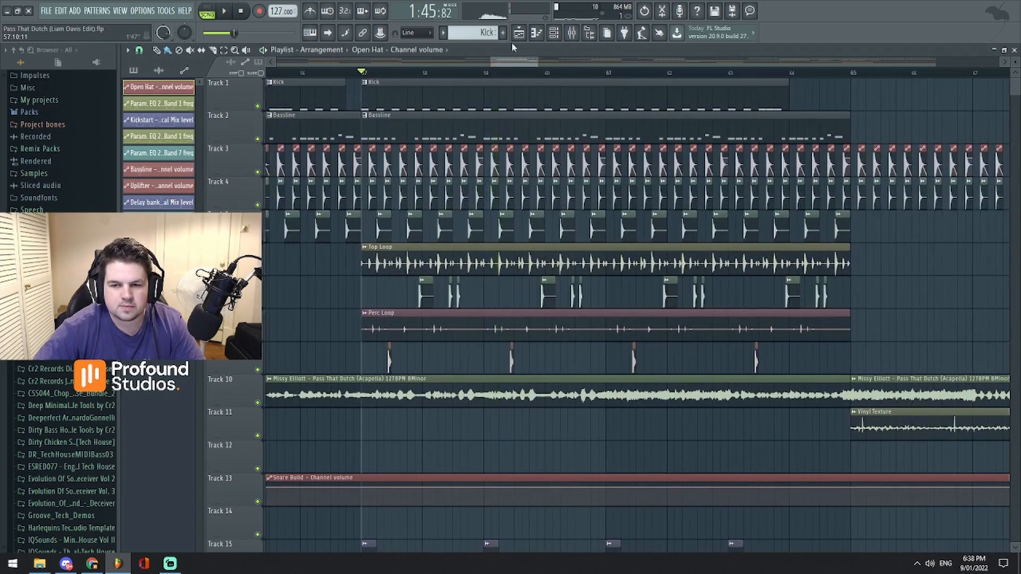
- Enable the Open Hat, Closed Hat, Clap and Snare mixer tracks together with Top Loop, and play them from bar 57
{"action": "left_click", "coordinate": [572, 33]}
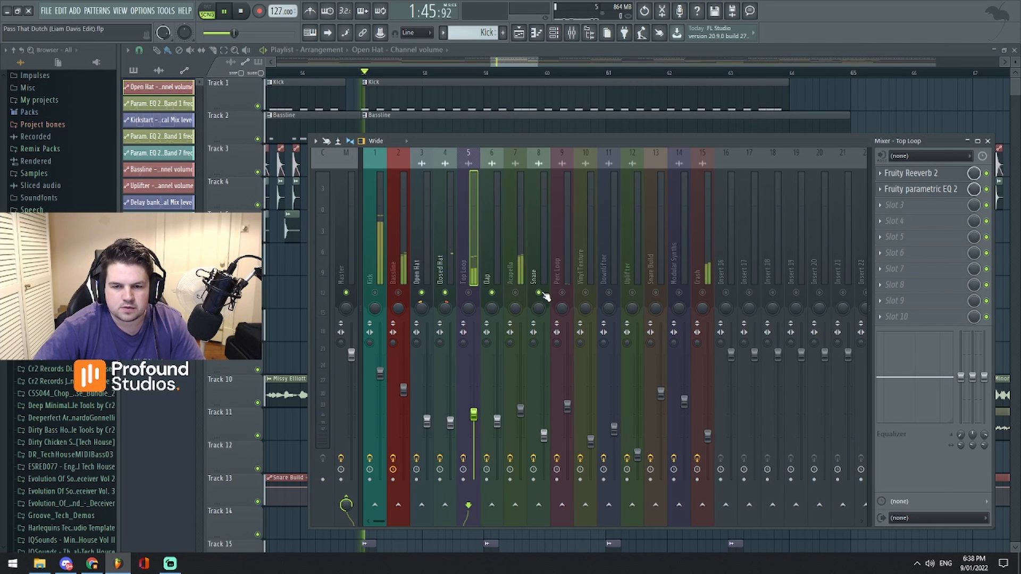
{"action": "left_click", "coordinate": [468, 292]}
{"action": "key", "text": "space"}
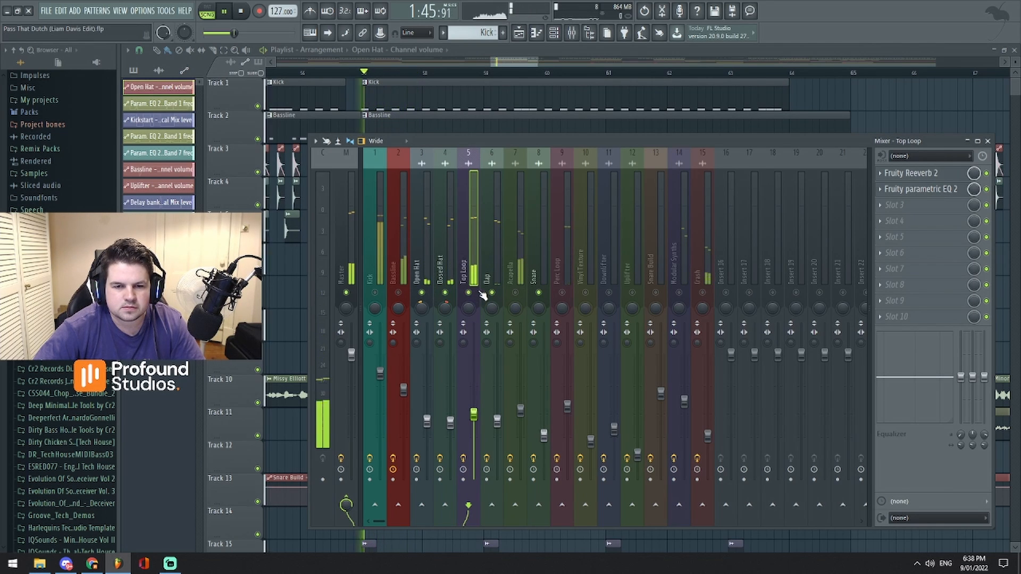
{"action": "key", "text": "space"}
- Start and stop playback of the layered hats, clap, snare and Top Loop around bar 57 several times
{"action": "left_click_drag", "start_coordinate": [510, 62], "coordinate": [524, 63]}
{"action": "key", "text": "space"}
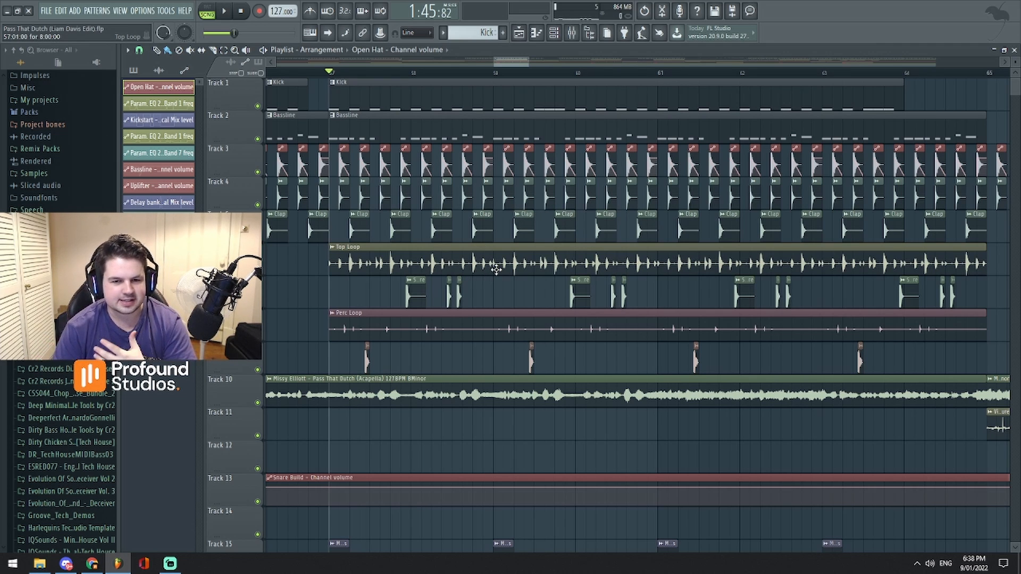
{"action": "key", "text": "space"}
{"action": "key", "text": "space"}
{"action": "key", "text": "space"}
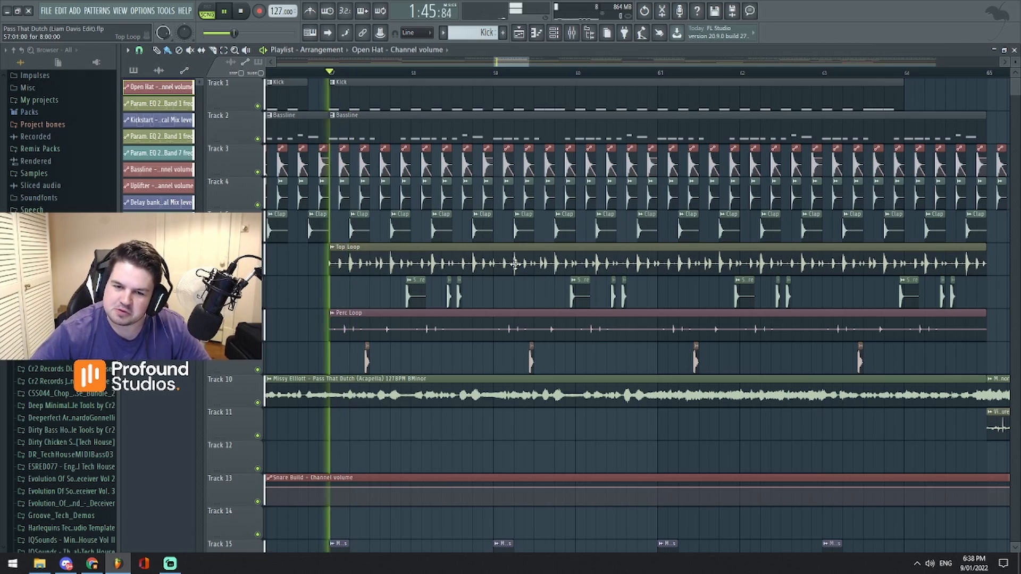
{"action": "mouse_move", "coordinate": [503, 62]}
{"action": "left_mouse_down"}
{"action": "mouse_move", "coordinate": [512, 78]}
{"action": "mouse_move", "coordinate": [521, 58]}
{"action": "mouse_move", "coordinate": [508, 58]}
{"action": "mouse_move", "coordinate": [516, 62]}
{"action": "left_mouse_up"}
- Play the Top Loop section from two other playhead positions and stop playback with the playhead at bar 60
{"action": "key", "text": "space"}
{"action": "key", "text": "space"}
{"action": "left_click", "coordinate": [550, 73]}
{"action": "key", "text": "space"}
{"action": "left_click", "coordinate": [471, 74]}
{"action": "key", "text": "space"}
{"action": "scroll", "coordinate": [519, 361], "scroll_direction": "up", "scroll_amount": 5}
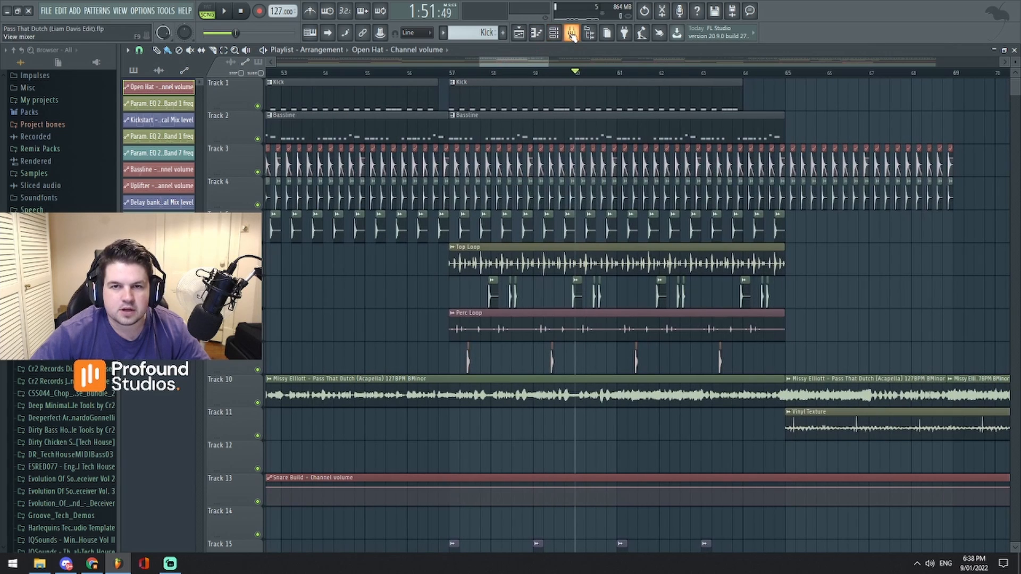
- Enable the Perc Loop and Acapella mixer tracks, play the section again from bar 57, and stop playback
{"action": "left_click", "coordinate": [572, 33]}
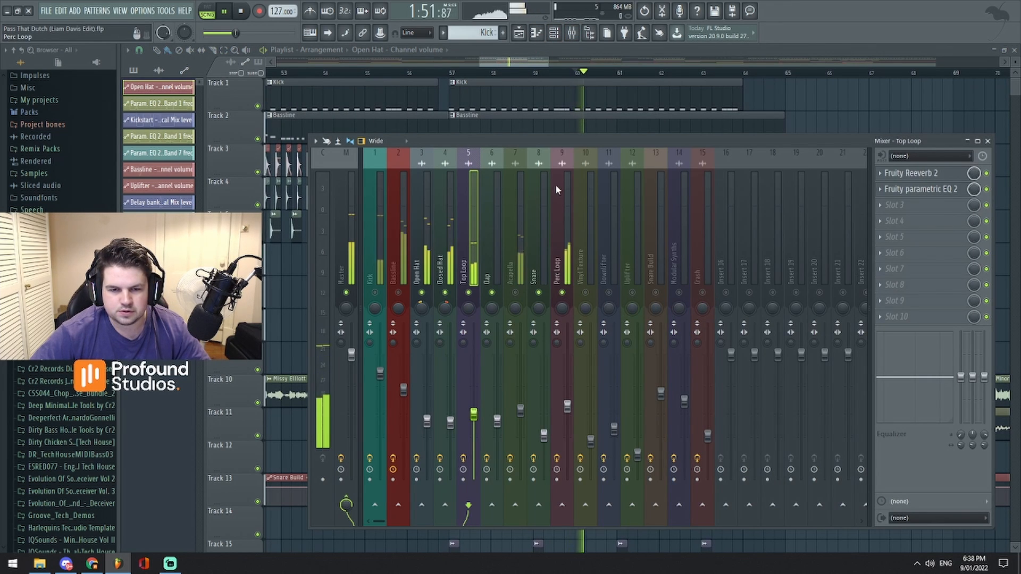
{"action": "left_click_drag", "start_coordinate": [533, 63], "coordinate": [504, 64]}
{"action": "key", "text": "space"}
{"action": "key", "text": "space"}
{"action": "key", "text": "space"}
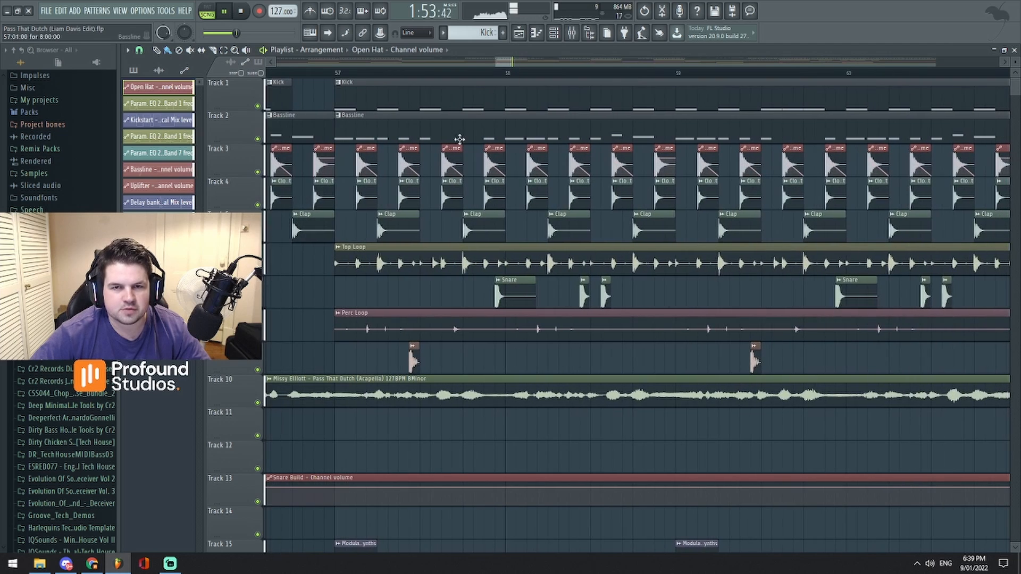
{"action": "left_click", "coordinate": [340, 74]}
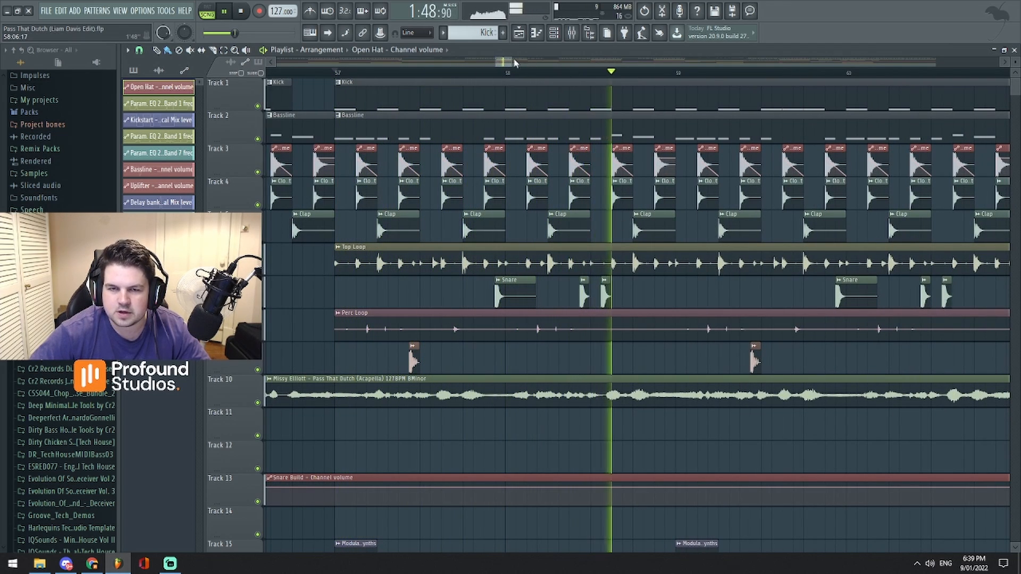
{"action": "left_click_drag", "start_coordinate": [513, 62], "coordinate": [568, 57]}
{"action": "key", "text": "space"}
- Open Fruity Reeverb 2 and Fruity parametric EQ 2 on the Open Hat mixer track and play from bar 57
{"action": "key", "text": "F9"}
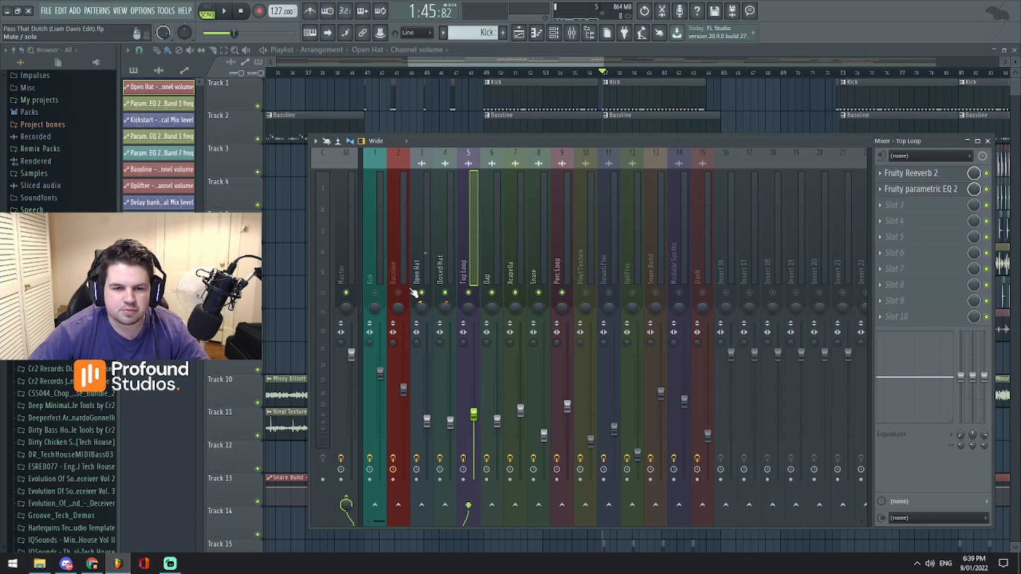
{"action": "left_click", "coordinate": [901, 175]}
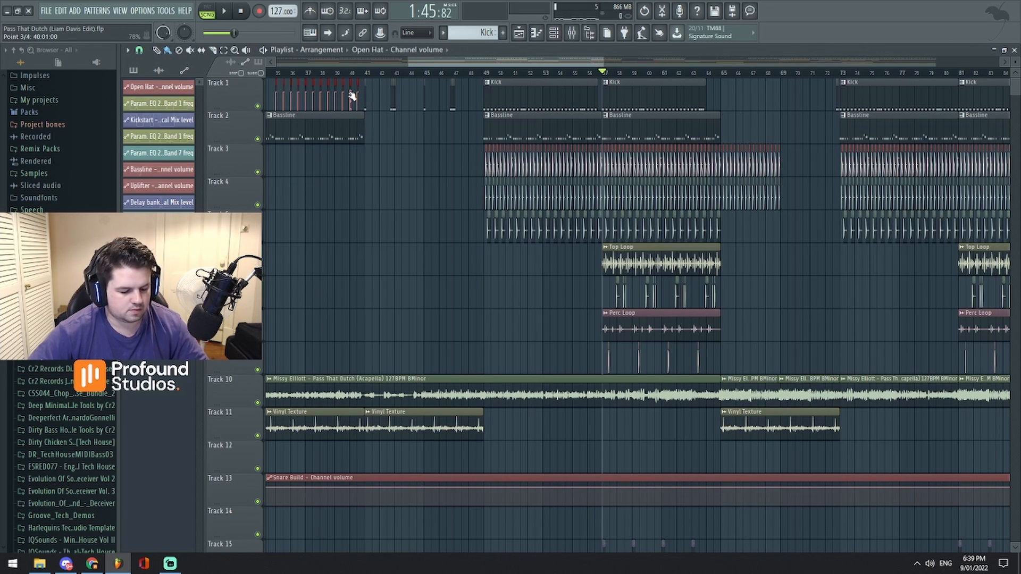
{"action": "left_click", "coordinate": [579, 39]}
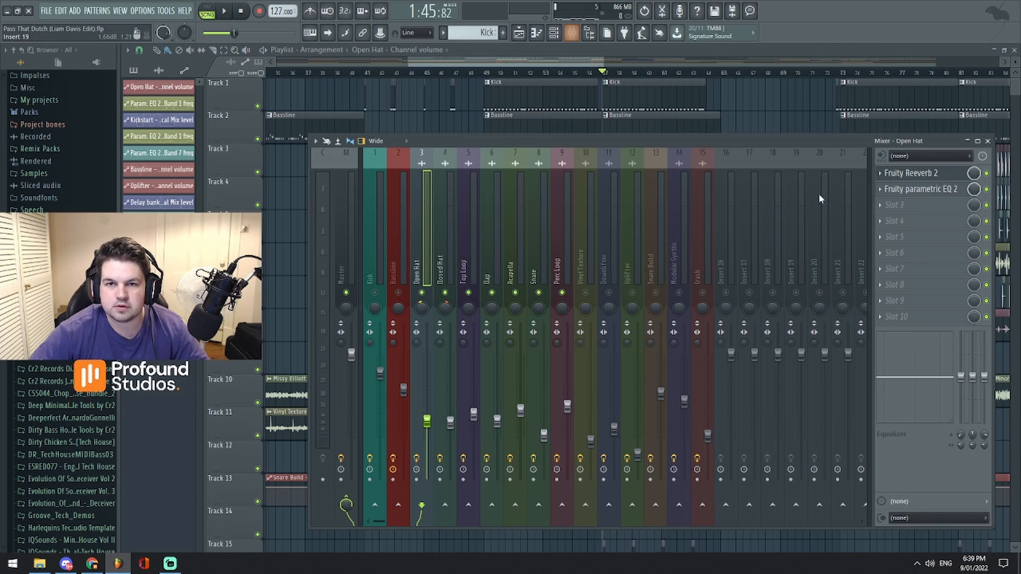
{"action": "left_click", "coordinate": [925, 179]}
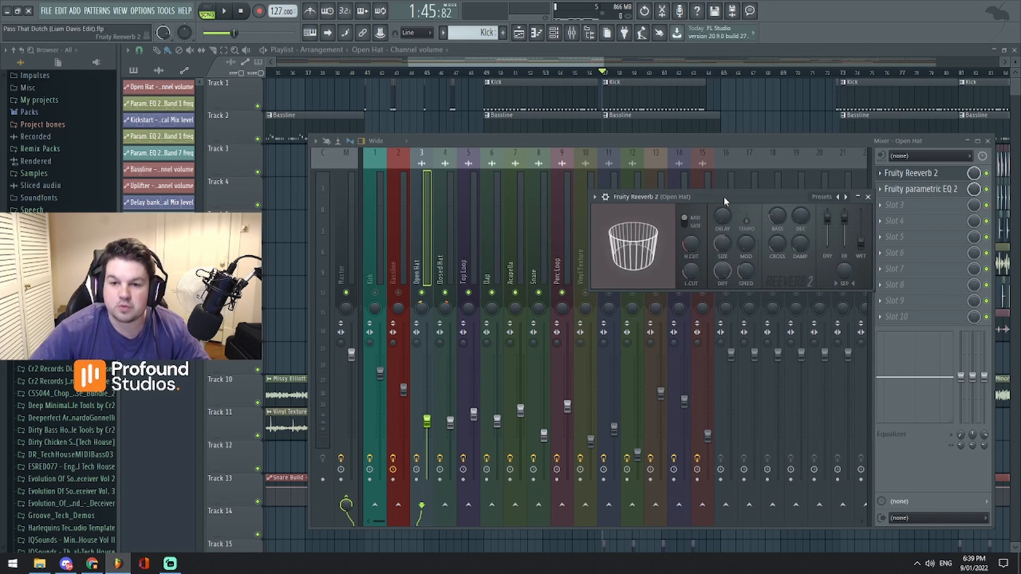
{"action": "left_click", "coordinate": [915, 192]}
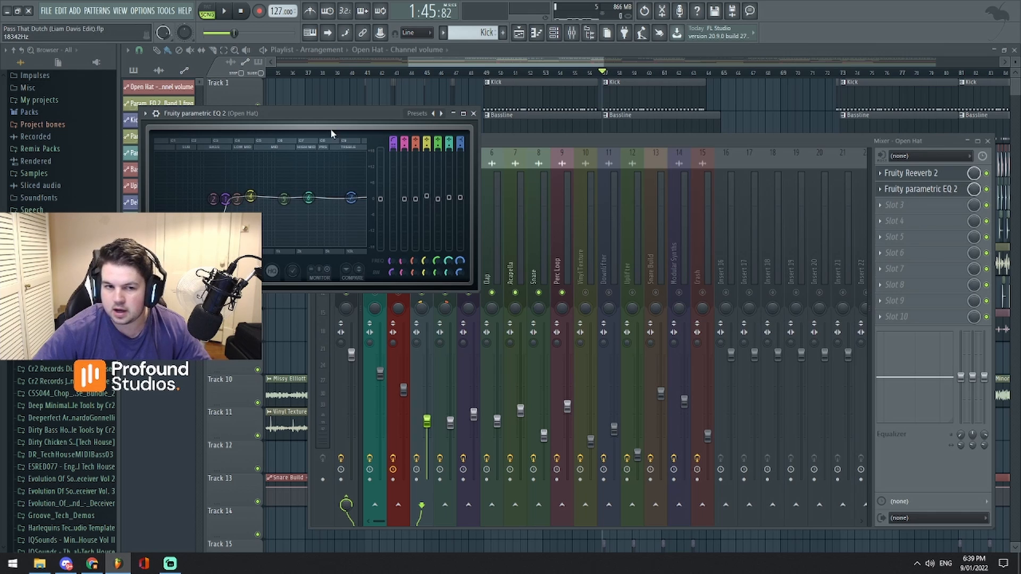
{"action": "key", "text": "space"}
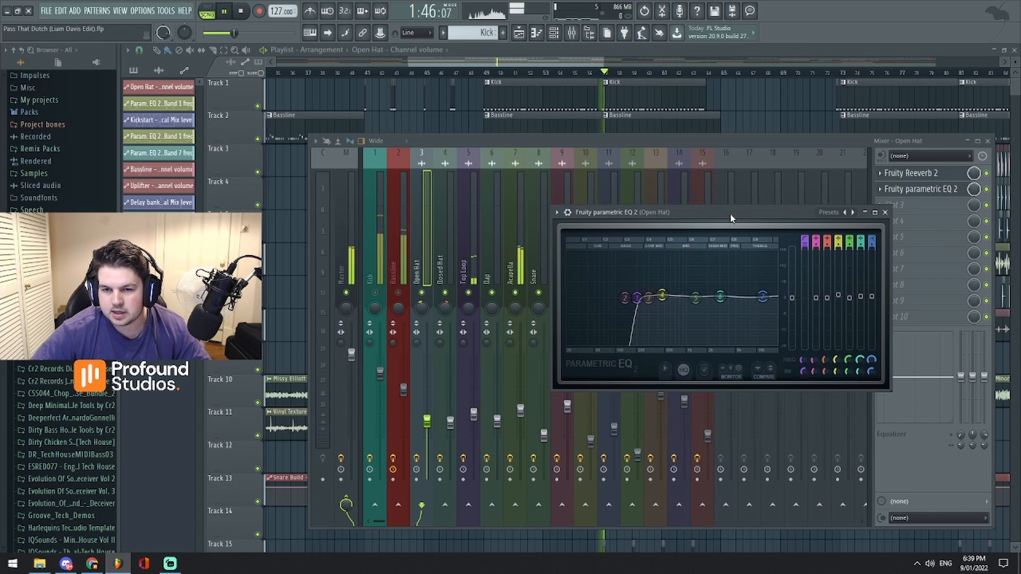
- Stop playback, open Fruity Reeverb 2 and Fruity parametric EQ 2 on the Closed Hat mixer track, and play from bar 57
{"action": "key", "text": "space"}
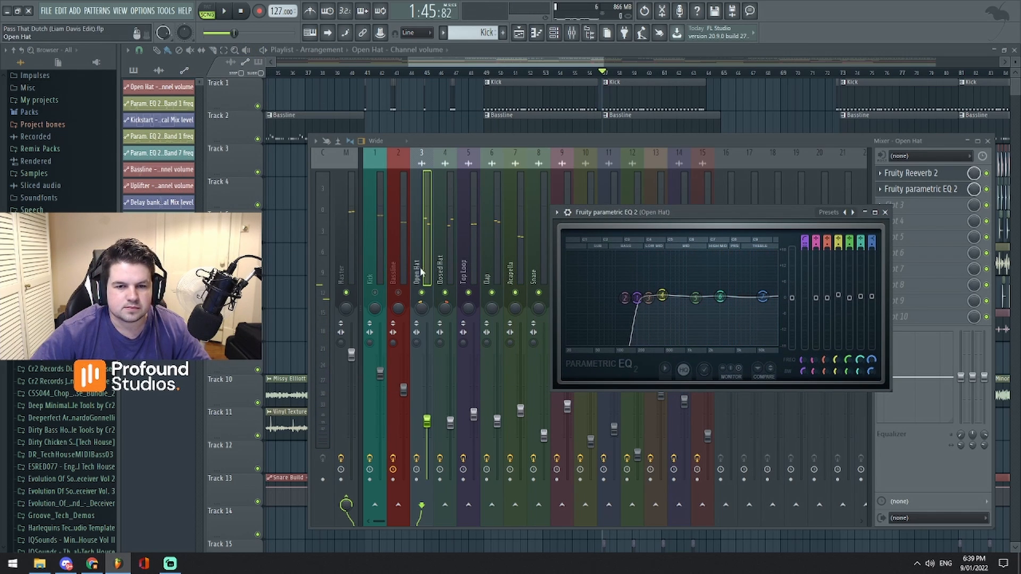
{"action": "left_click", "coordinate": [515, 260]}
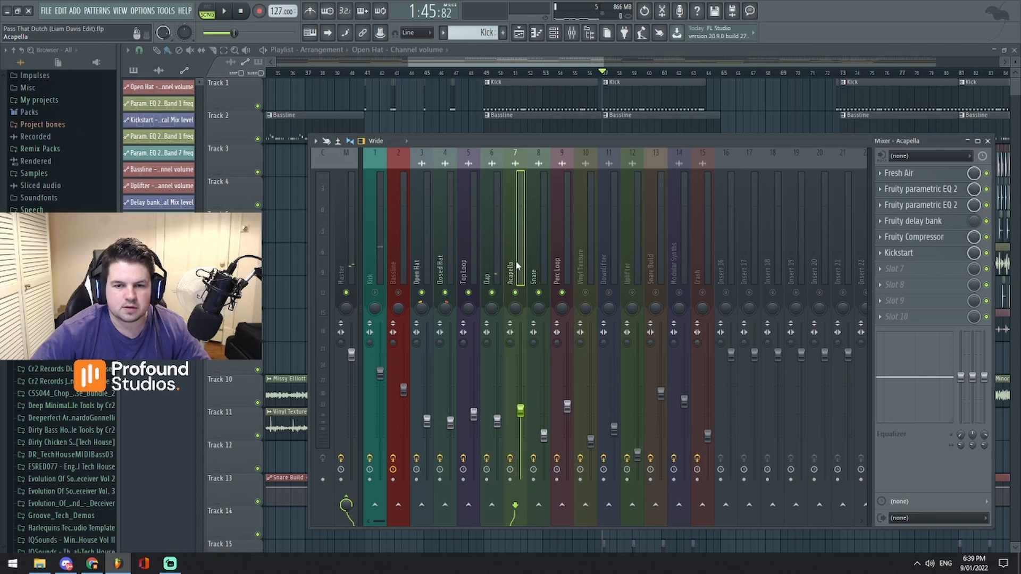
{"action": "left_click", "coordinate": [453, 252]}
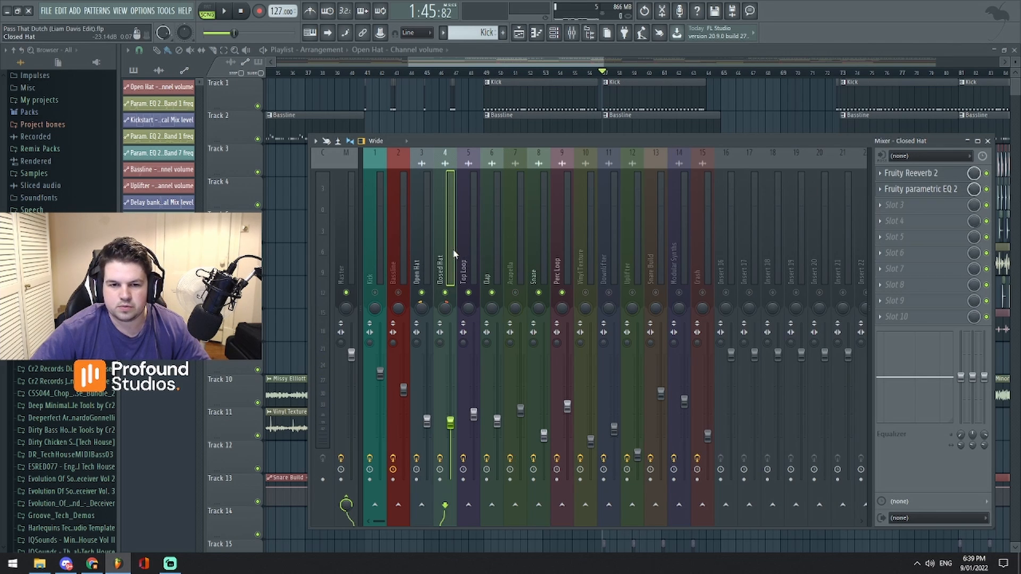
{"action": "key", "text": "Left"}
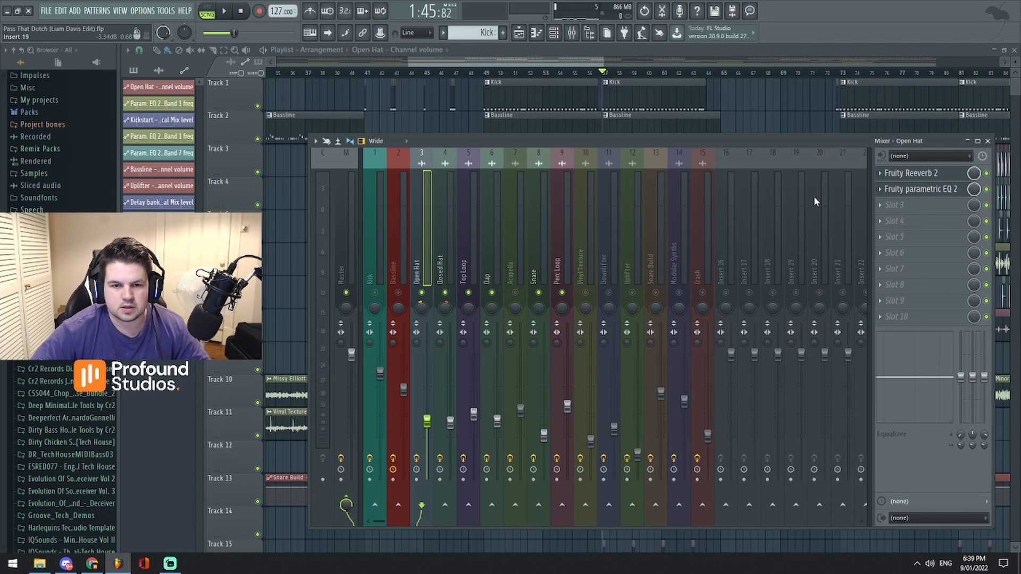
{"action": "left_click", "coordinate": [444, 243]}
{"action": "left_click", "coordinate": [907, 175]}
{"action": "left_click_drag", "start_coordinate": [294, 128], "coordinate": [581, 164]}
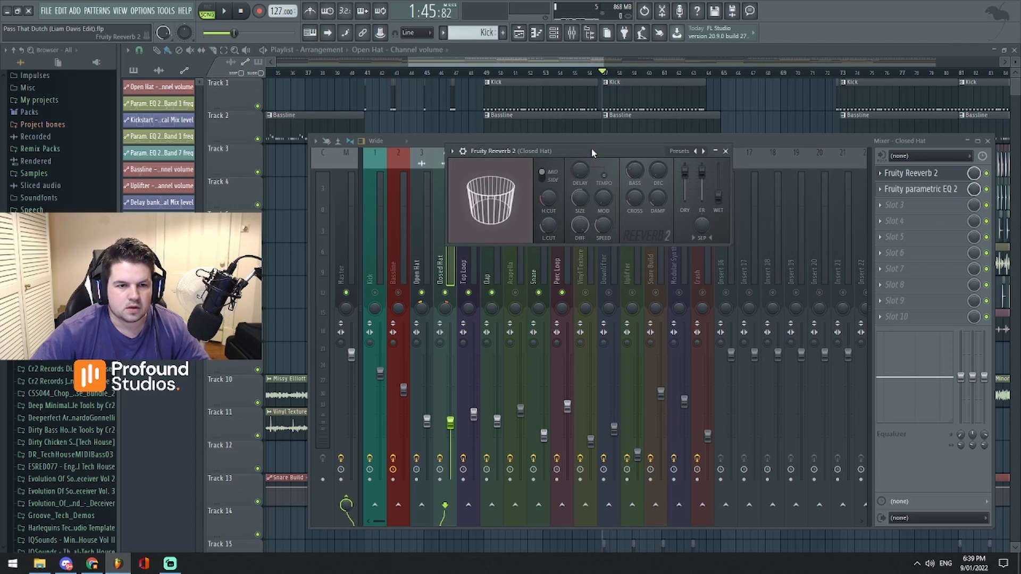
{"action": "left_click", "coordinate": [921, 189]}
{"action": "left_click_drag", "start_coordinate": [362, 145], "coordinate": [673, 166]}
{"action": "key", "text": "space"}
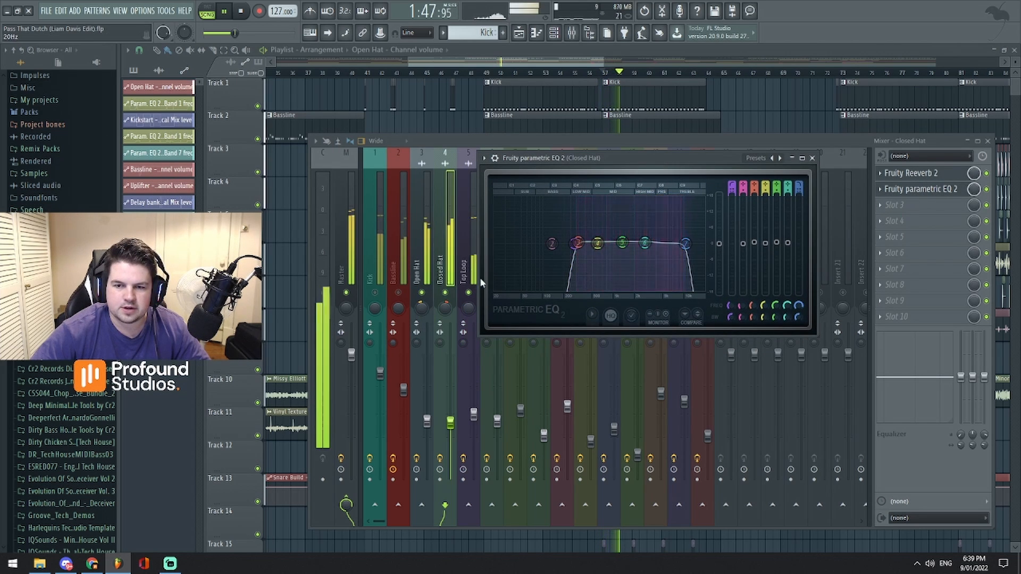
- Switch between the Closed Hat and Open Hat mixer tracks, reopen the Open Hat's Fruity parametric EQ 2, and stop playback
{"action": "left_click", "coordinate": [424, 257]}
{"action": "left_click", "coordinate": [443, 239]}
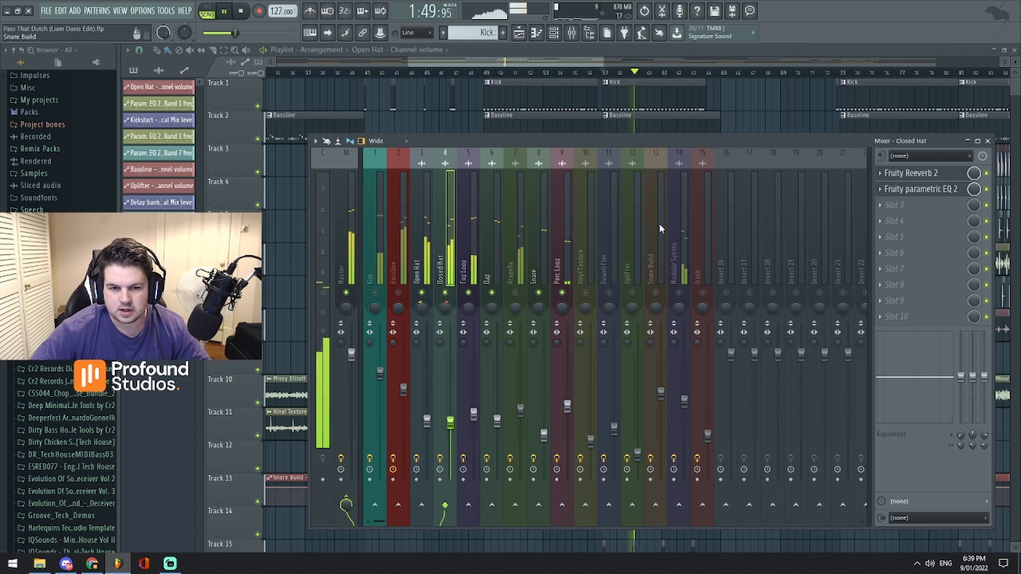
{"action": "left_click", "coordinate": [425, 250]}
{"action": "left_click", "coordinate": [920, 189]}
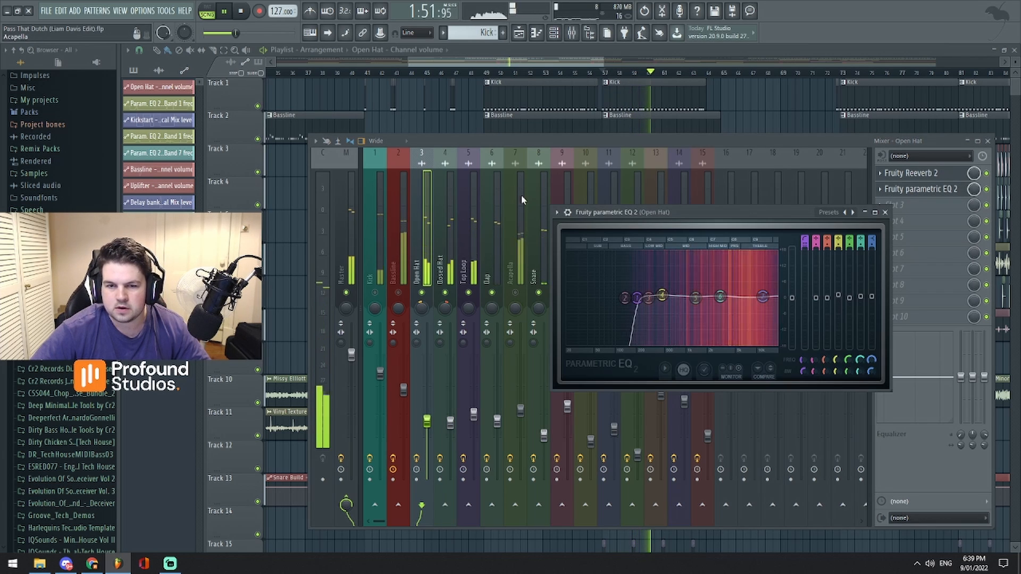
{"action": "left_click_drag", "start_coordinate": [688, 218], "coordinate": [680, 179]}
{"action": "key", "text": "space"}
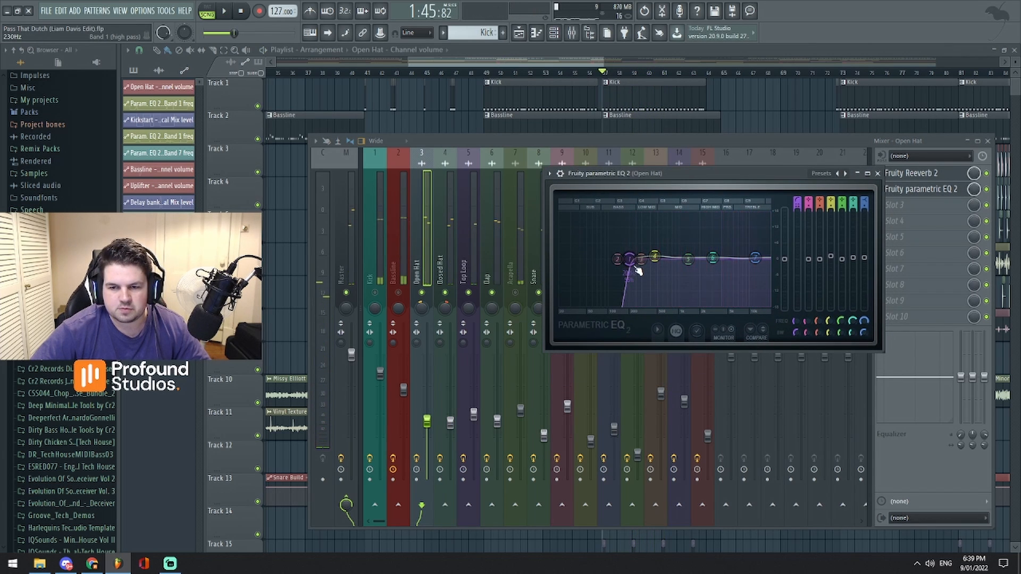
- During playback, sweep the Open Hat EQ's band 1 high-pass cutoff down to 28 Hz and back up, stop playback and close the EQ
{"action": "key", "text": "space"}
{"action": "left_click_drag", "start_coordinate": [635, 268], "coordinate": [598, 268]}
{"action": "left_click_drag", "start_coordinate": [703, 175], "coordinate": [719, 172]}
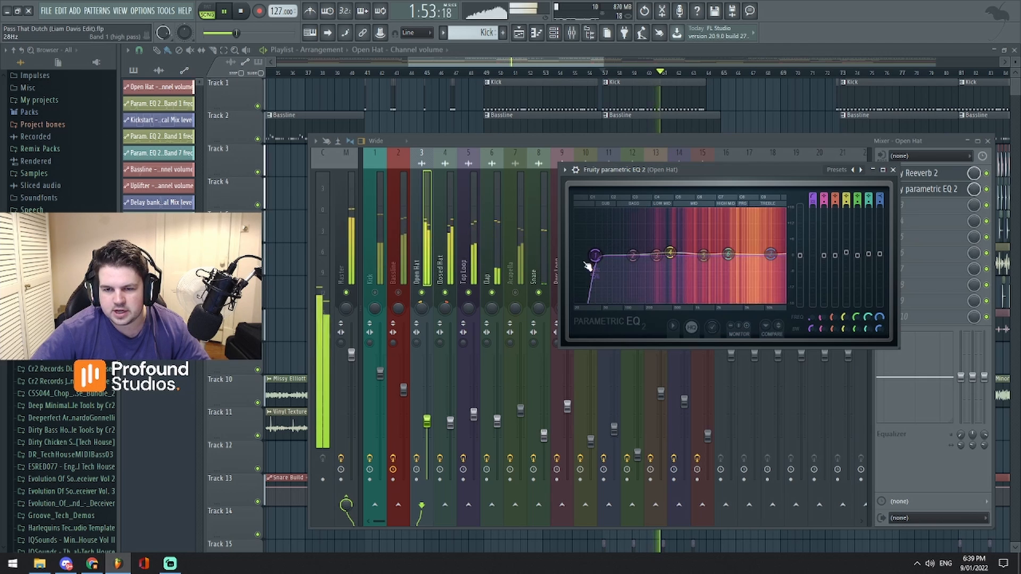
{"action": "left_click_drag", "start_coordinate": [595, 257], "coordinate": [652, 259]}
{"action": "key", "text": "space"}
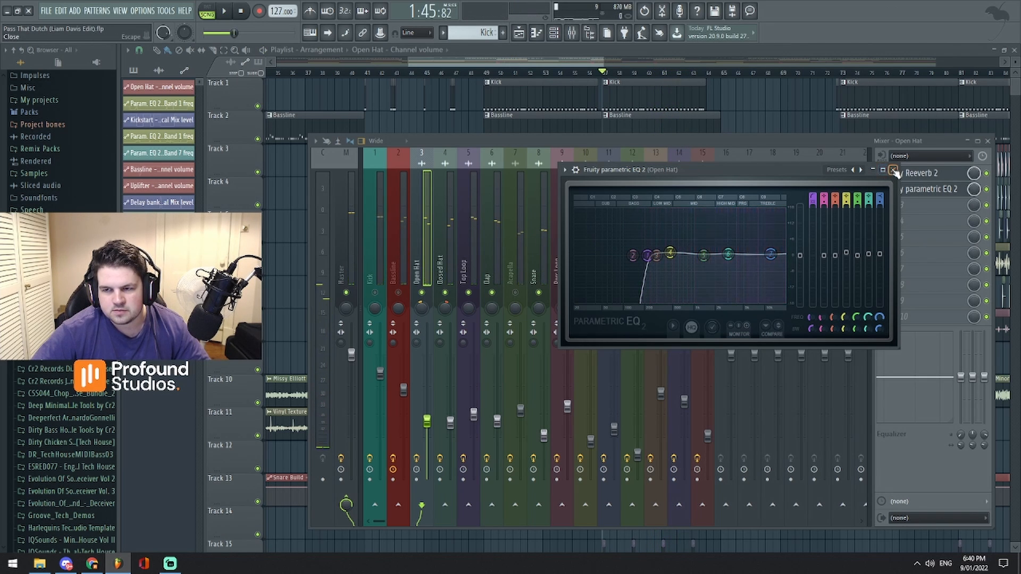
{"action": "left_click", "coordinate": [893, 169]}
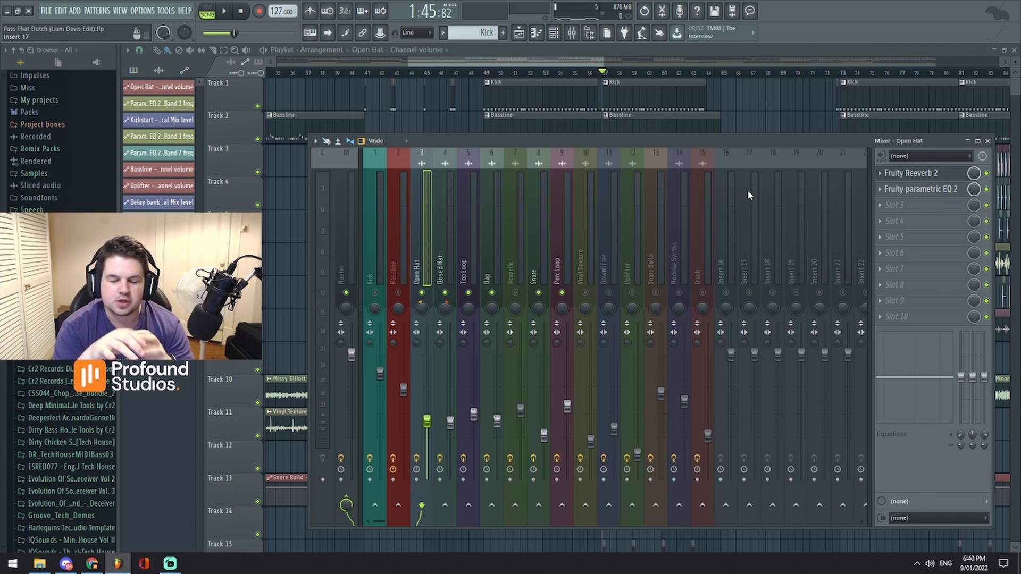
- Check the effect slots of the Perc Loop and neighbouring mixer tracks, ending with the Acapella track selected
{"action": "left_click", "coordinate": [585, 153]}
{"action": "left_click", "coordinate": [535, 275]}
{"action": "left_click", "coordinate": [514, 279]}
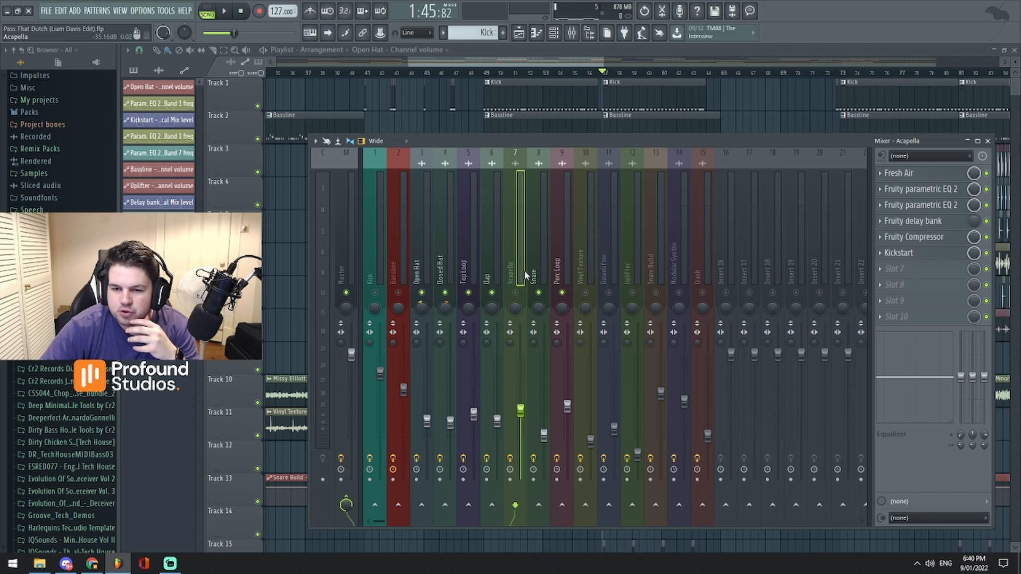
{"action": "left_click", "coordinate": [583, 275]}
{"action": "left_click", "coordinate": [512, 279]}
{"action": "left_click", "coordinate": [566, 272]}
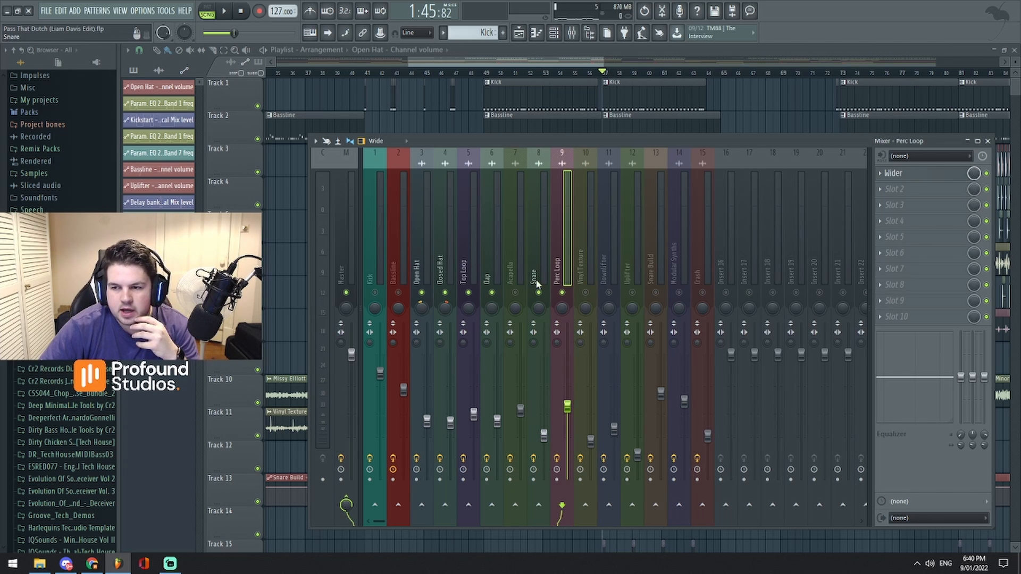
{"action": "left_click", "coordinate": [519, 275]}
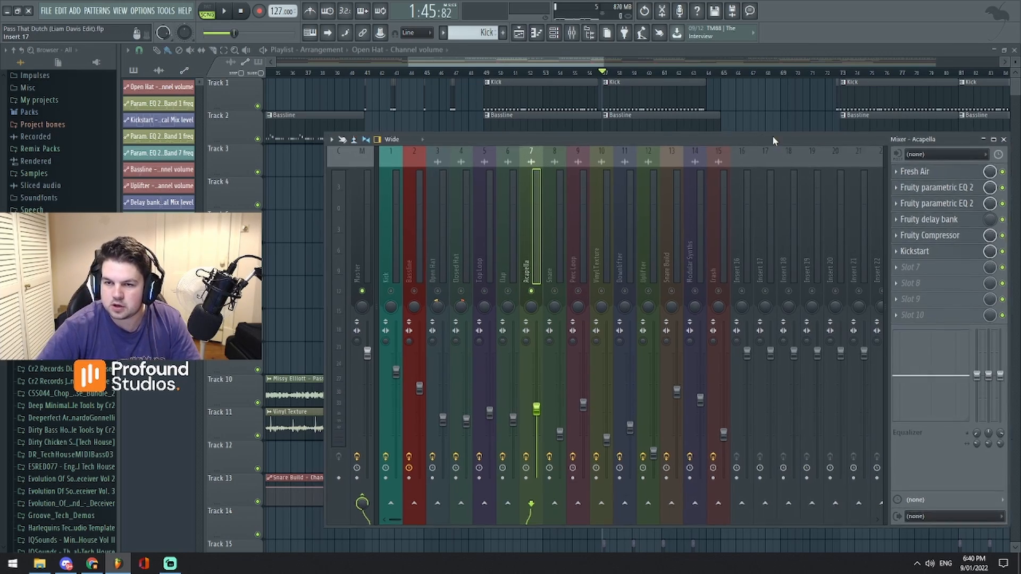
- Look over the acapella clips in the playlist, reopen the mixer and open Fruity Compressor on the Acapella track
{"action": "left_click_drag", "start_coordinate": [772, 140], "coordinate": [730, 112]}
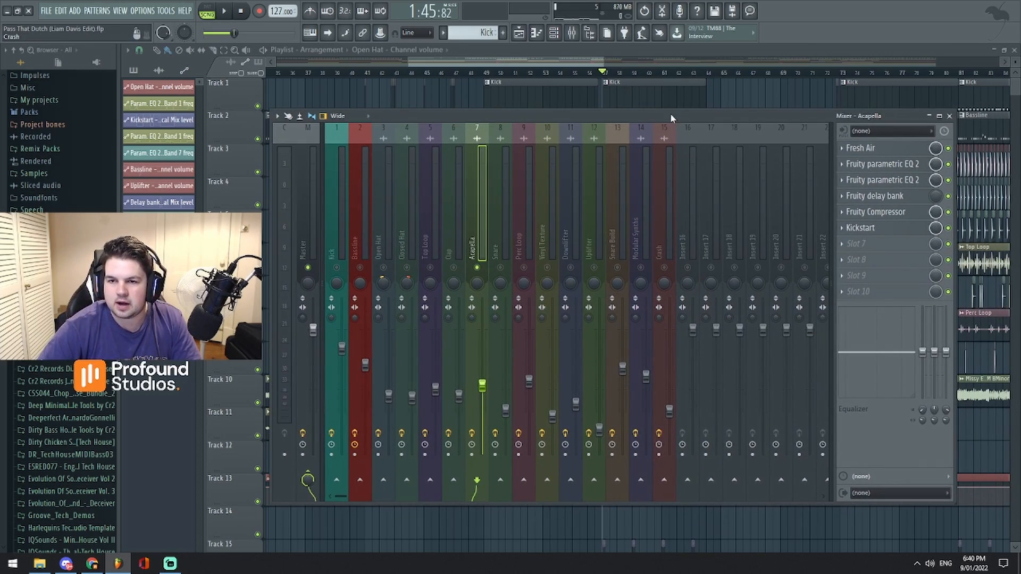
{"action": "mouse_move", "coordinate": [572, 61]}
{"action": "left_mouse_down"}
{"action": "mouse_move", "coordinate": [572, 46]}
{"action": "mouse_move", "coordinate": [573, 101]}
{"action": "mouse_move", "coordinate": [575, 62]}
{"action": "mouse_move", "coordinate": [588, 54]}
{"action": "left_mouse_up"}
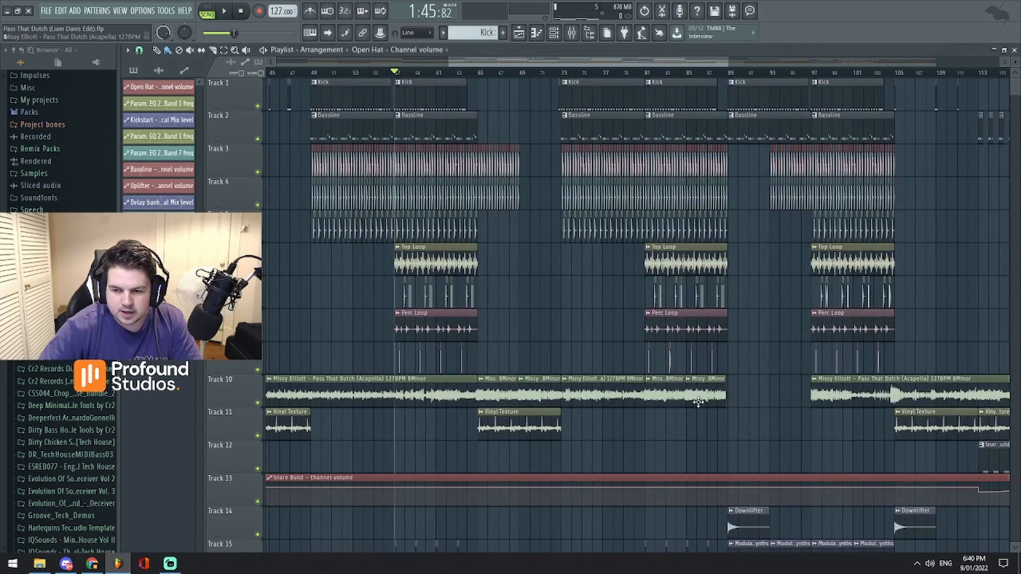
{"action": "left_click_drag", "start_coordinate": [594, 60], "coordinate": [638, 26]}
{"action": "left_click", "coordinate": [572, 33]}
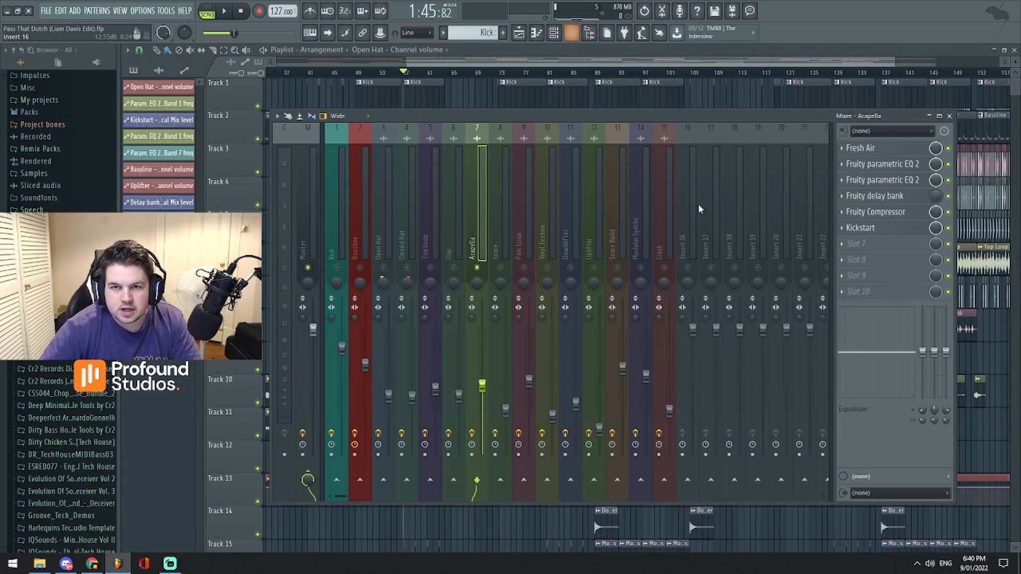
{"action": "left_click", "coordinate": [884, 212]}
{"action": "left_click_drag", "start_coordinate": [407, 167], "coordinate": [749, 209]}
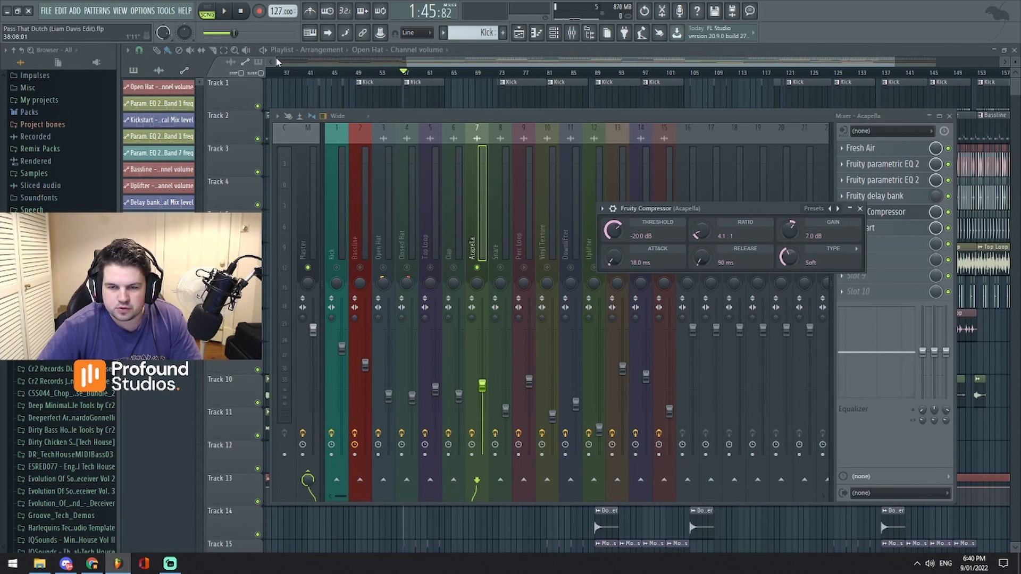
- Play the arrangement from bar 97 and show the Acapella track's Fruity Compressor beneath its level meter
{"action": "left_click", "coordinate": [524, 63]}
{"action": "left_click_drag", "start_coordinate": [638, 62], "coordinate": [662, 72]}
{"action": "left_click", "coordinate": [647, 71]}
{"action": "key", "text": "space"}
{"action": "key", "text": "space"}
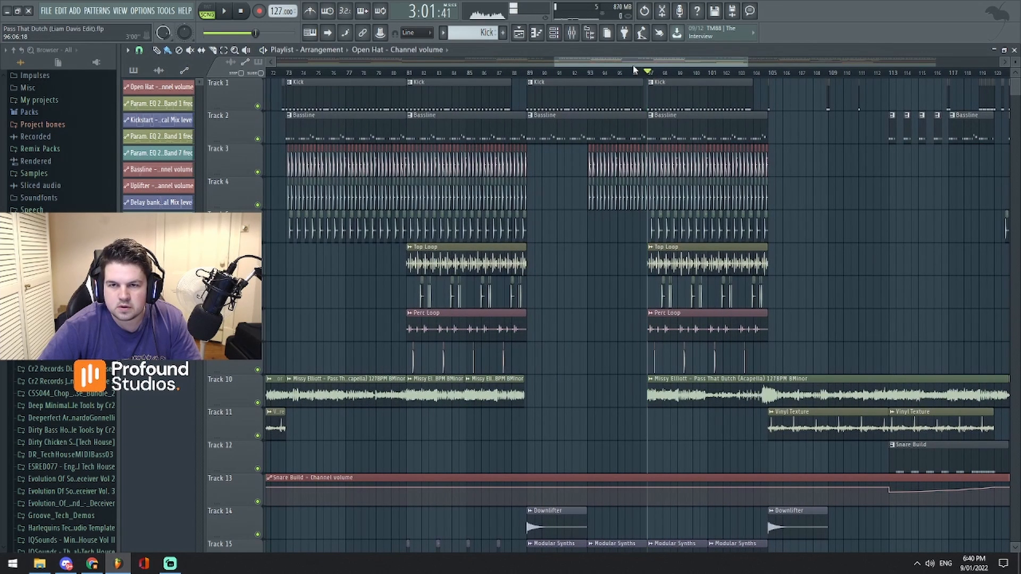
{"action": "left_click", "coordinate": [580, 34]}
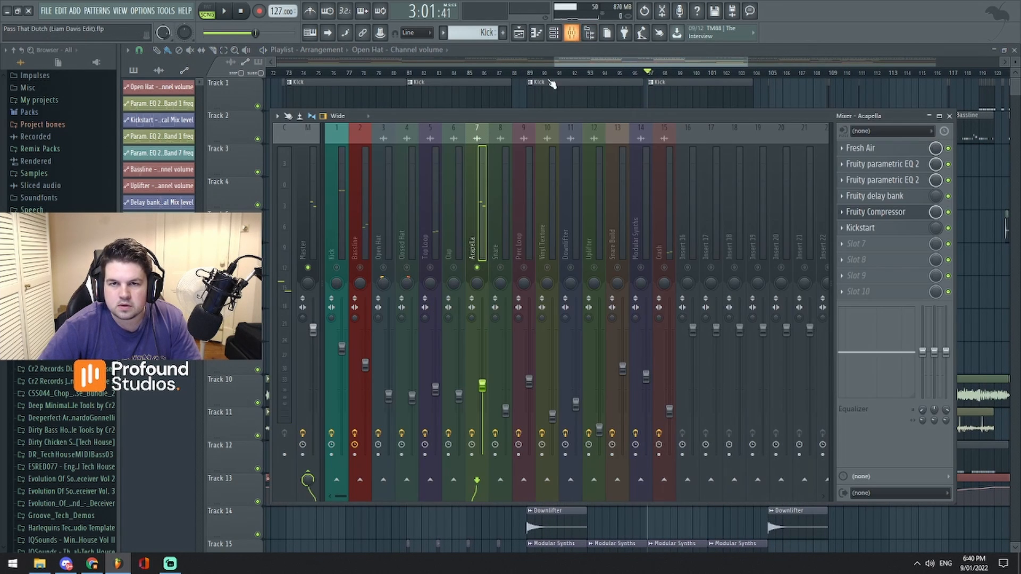
{"action": "left_click", "coordinate": [893, 219]}
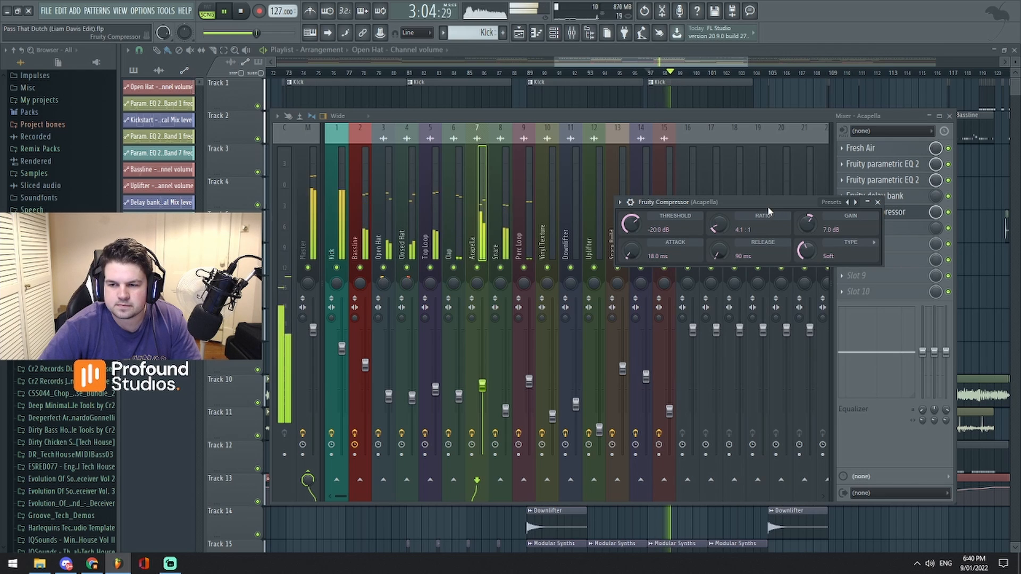
{"action": "left_click_drag", "start_coordinate": [767, 206], "coordinate": [775, 332]}
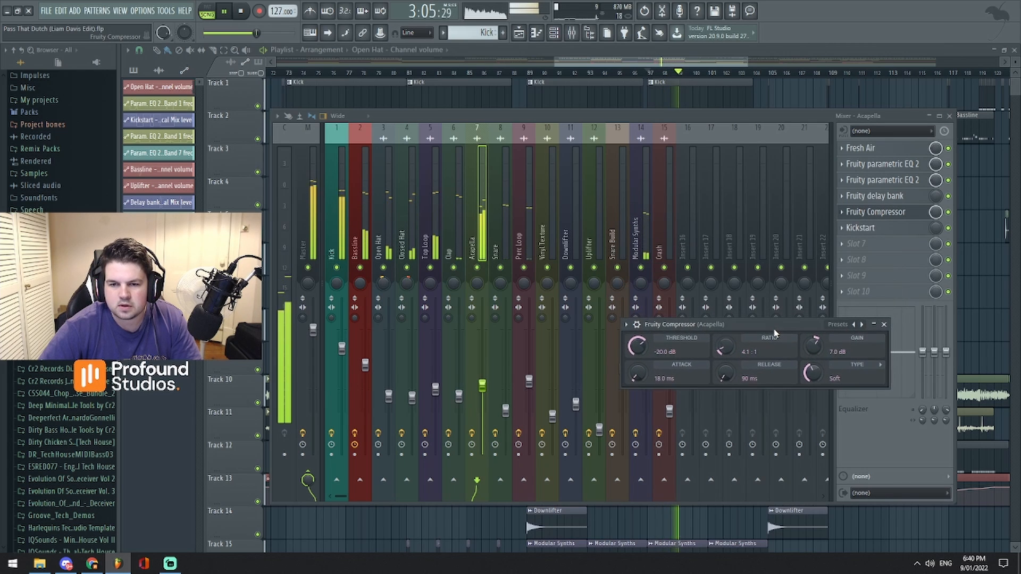
- Play the soloed acapella from bar 97 with the mixer placed below the Track 10 clip, and stop playback
{"action": "left_click", "coordinate": [483, 235]}
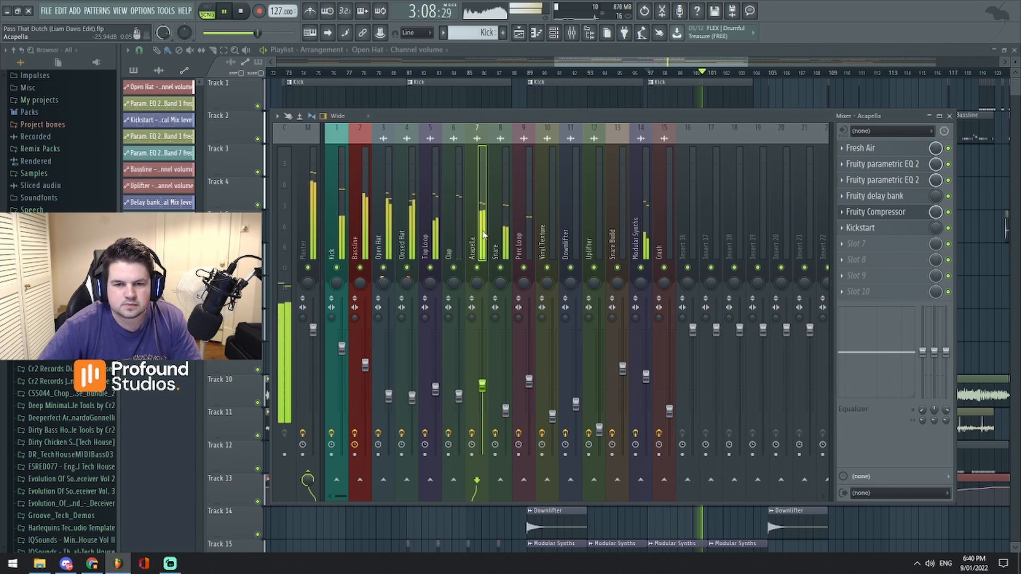
{"action": "left_click_drag", "start_coordinate": [627, 61], "coordinate": [656, 62]}
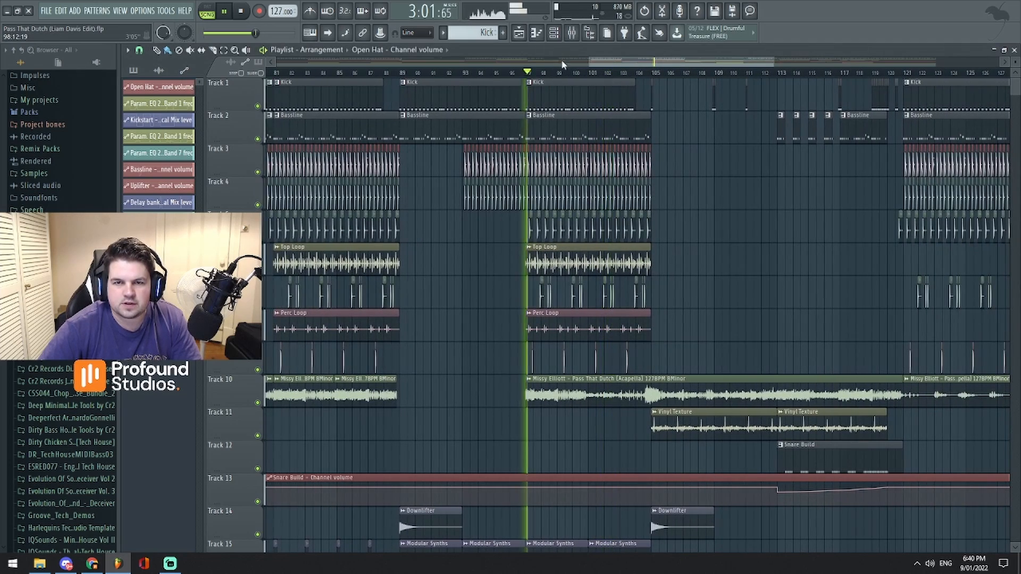
{"action": "key", "text": "F9"}
{"action": "left_click_drag", "start_coordinate": [586, 126], "coordinate": [750, 347]}
{"action": "left_click_drag", "start_coordinate": [736, 199], "coordinate": [737, 211]}
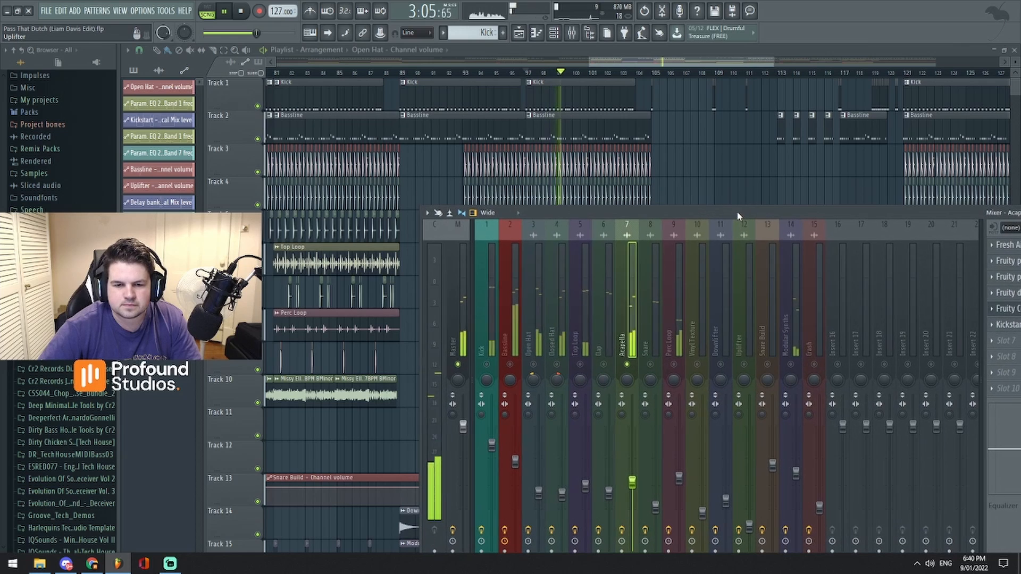
{"action": "left_click_drag", "start_coordinate": [647, 213], "coordinate": [685, 416]}
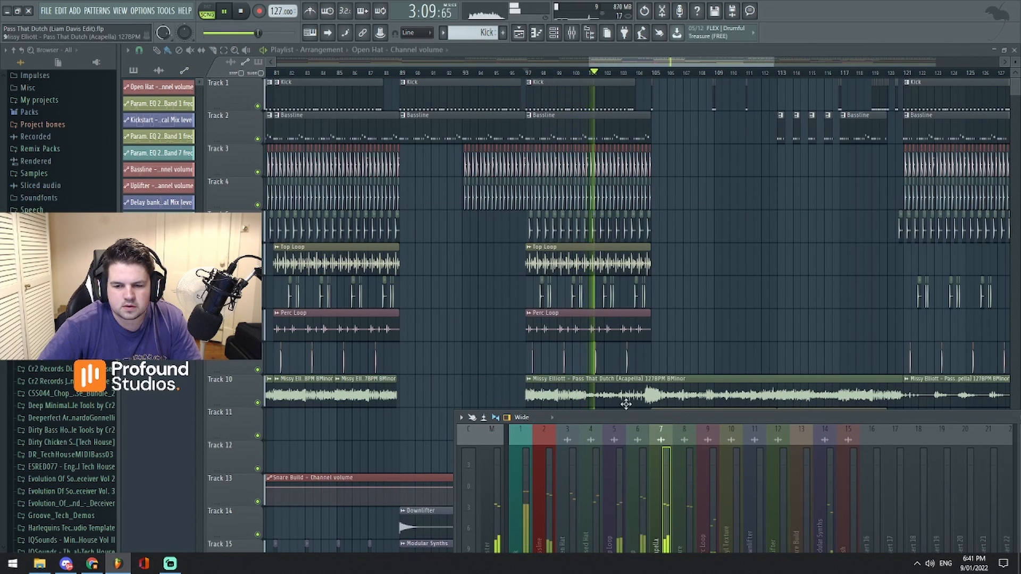
{"action": "key", "text": "space"}
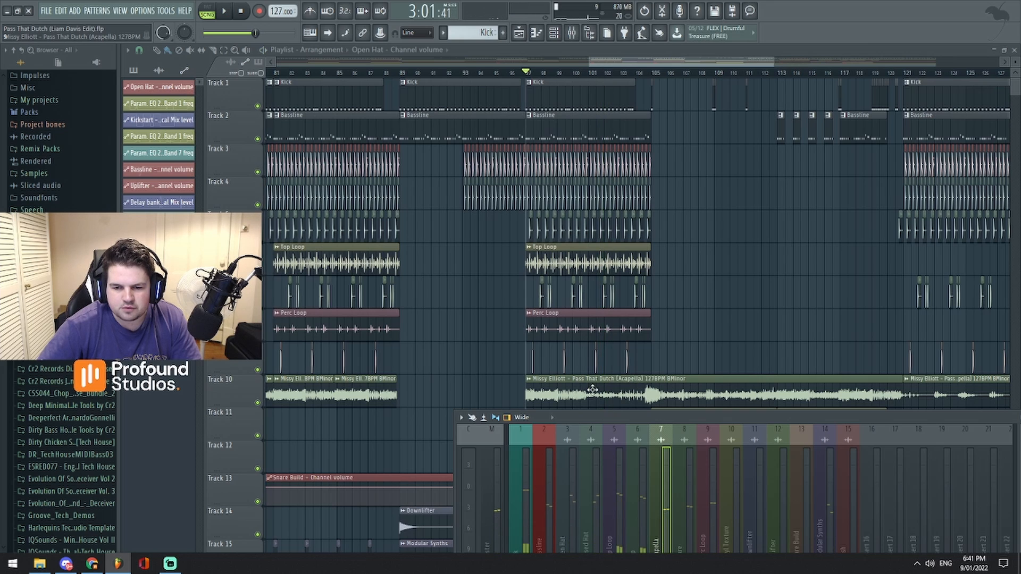
- Bring the Acapella track's effect slots into view in the mixer and play the acapella again from bar 97
{"action": "key", "text": "F9"}
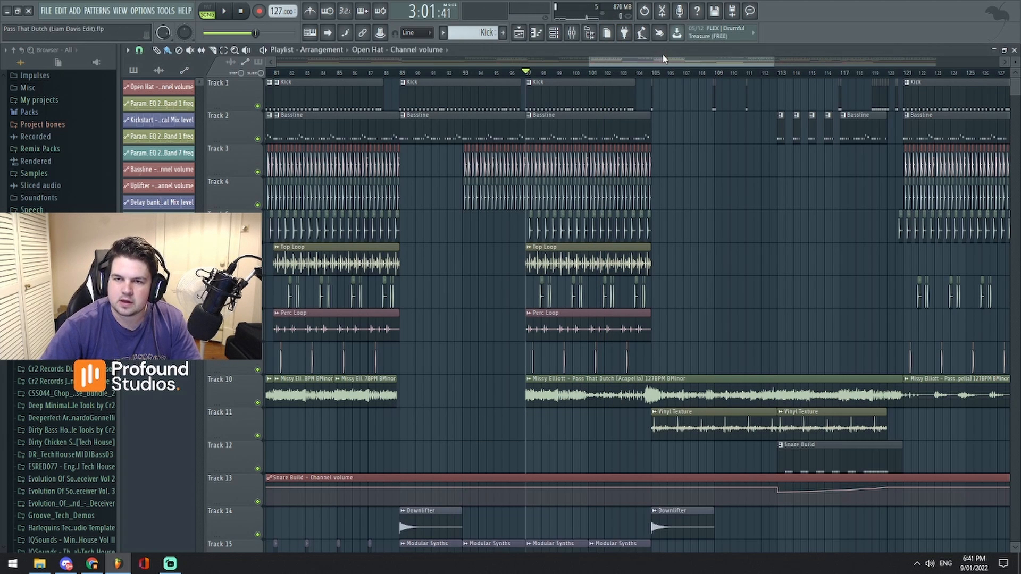
{"action": "left_click", "coordinate": [571, 33]}
{"action": "left_click_drag", "start_coordinate": [681, 411], "coordinate": [518, 334]}
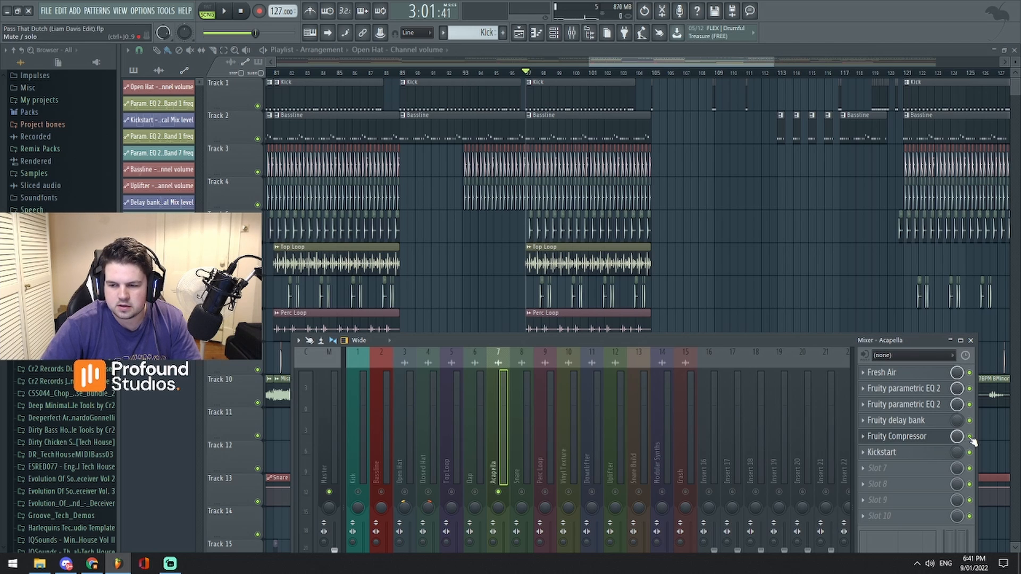
{"action": "key", "text": "space"}
{"action": "left_click_drag", "start_coordinate": [581, 341], "coordinate": [655, 440]}
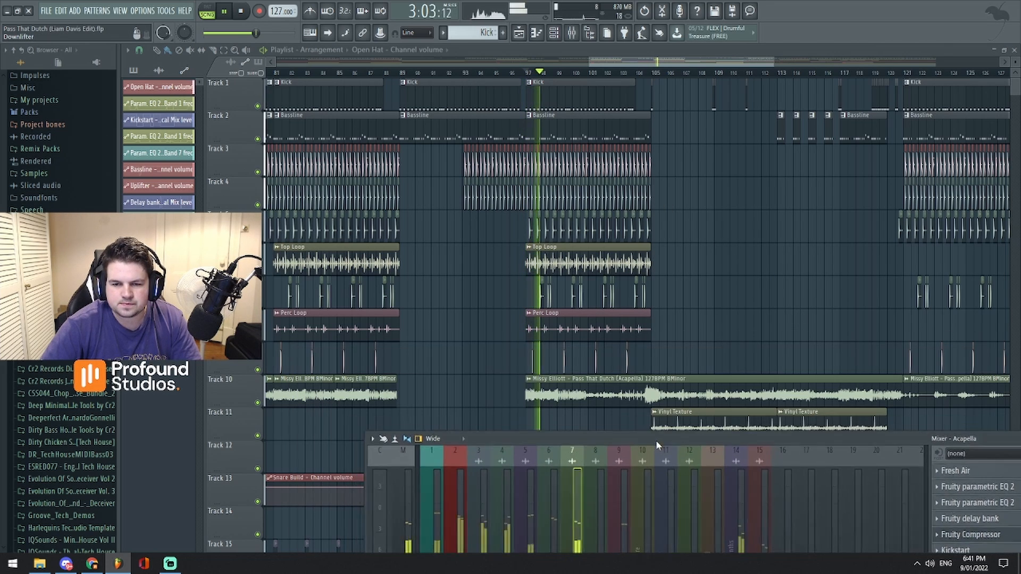
- Place the playhead at bar 100, start and stop playback several times, and play with the Track 10 acapella clip enlarged
{"action": "left_click", "coordinate": [570, 74]}
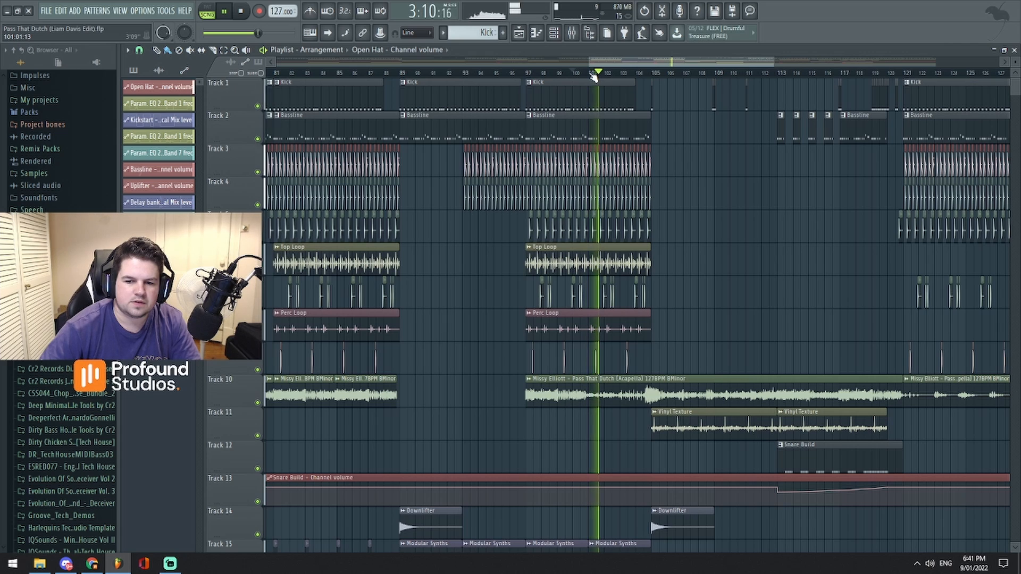
{"action": "key", "text": "space"}
{"action": "key", "text": "space"}
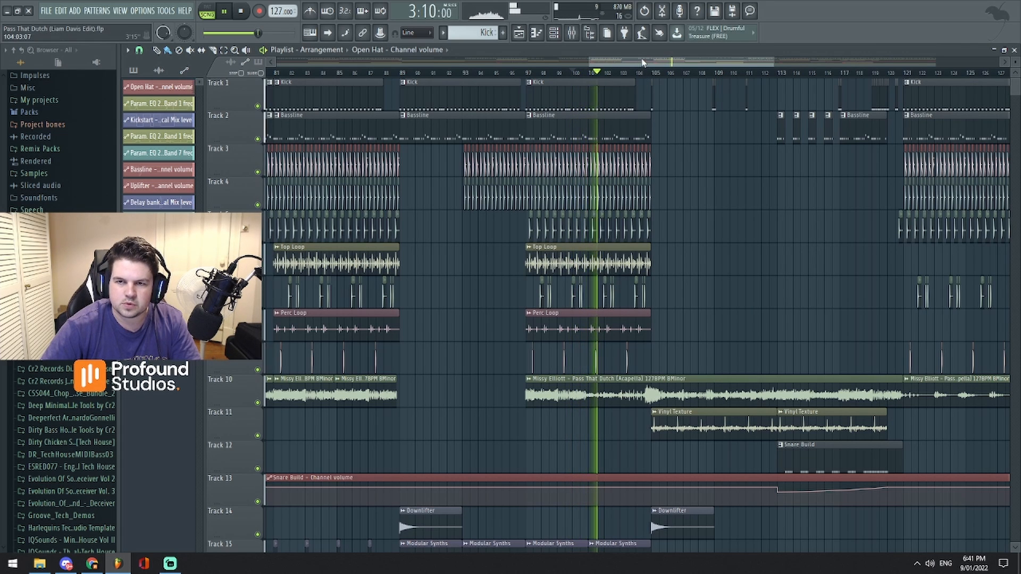
{"action": "key", "text": "space"}
{"action": "scroll", "coordinate": [613, 257], "scroll_direction": "up", "scroll_amount": 3}
{"action": "scroll", "coordinate": [656, 64], "scroll_direction": "up", "scroll_amount": 5}
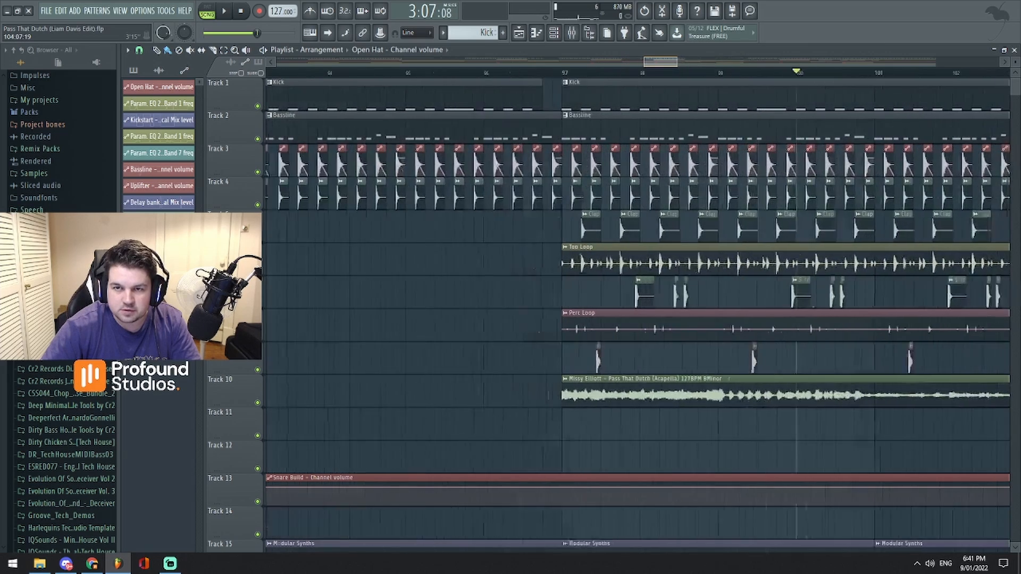
{"action": "key", "text": "space"}
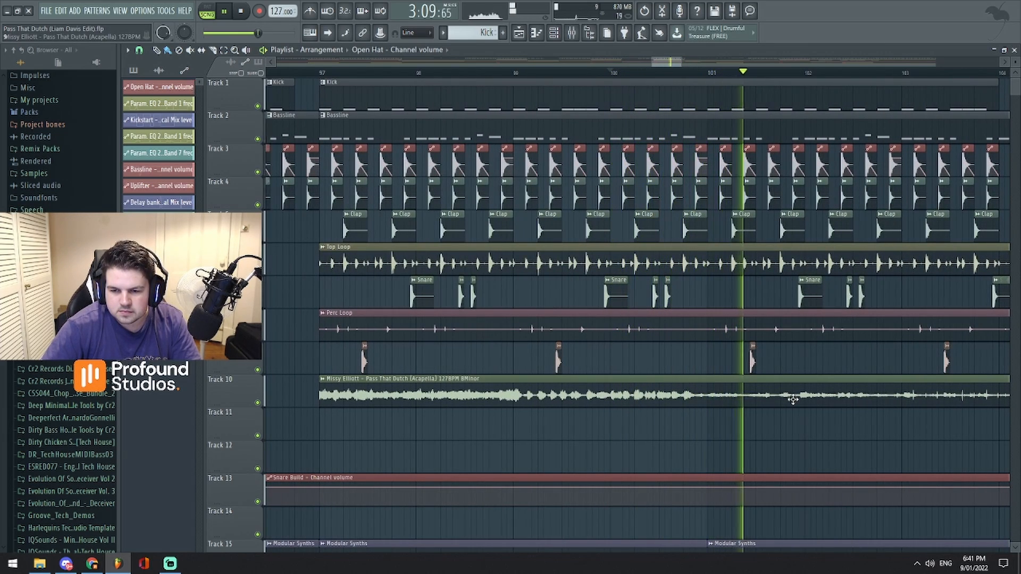
- Stop playback, check the Acapella track's effect slots in the mixer, and return to the full arrangement
{"action": "key", "text": "space"}
{"action": "scroll", "coordinate": [657, 63], "scroll_direction": "down", "scroll_amount": 6}
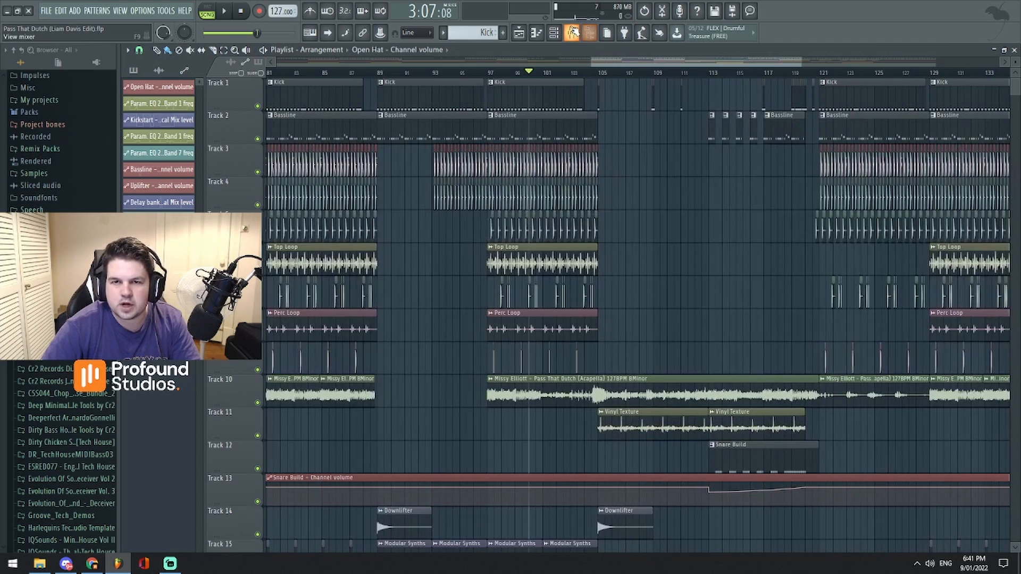
{"action": "key", "text": "F9"}
{"action": "left_click_drag", "start_coordinate": [721, 428], "coordinate": [582, 166]}
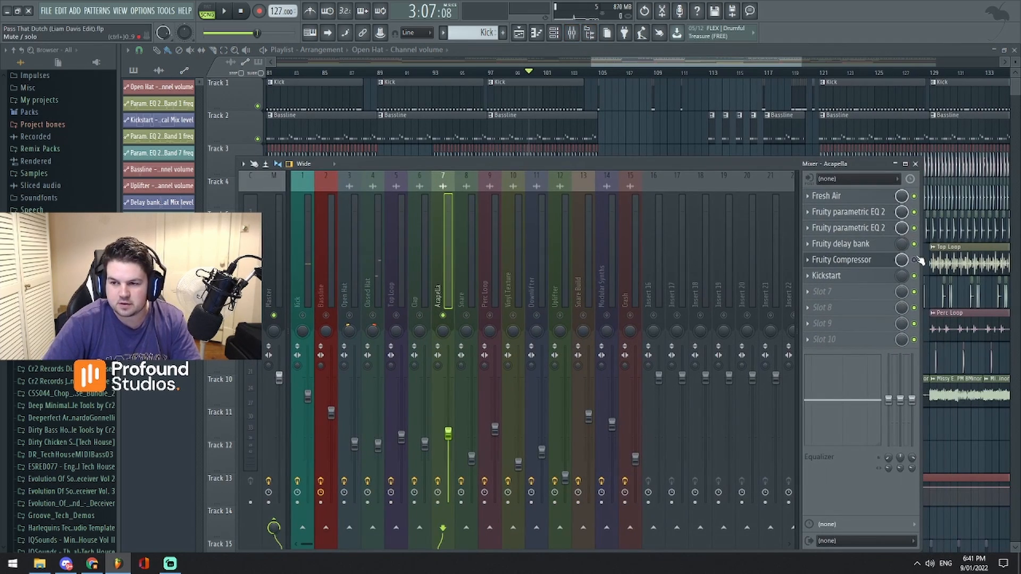
{"action": "left_click", "coordinate": [914, 164]}
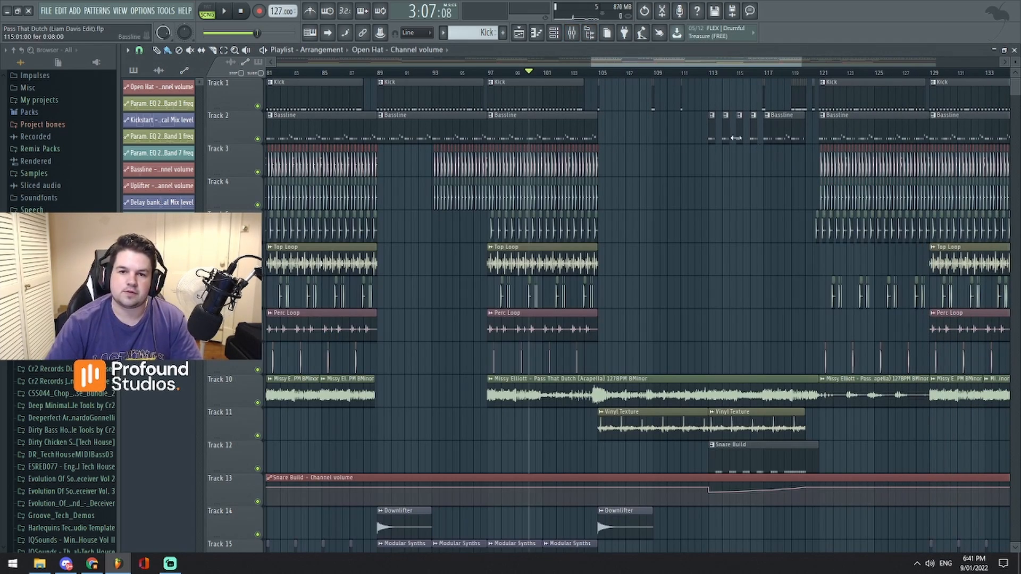
{"action": "scroll", "coordinate": [638, 276], "scroll_direction": "down", "scroll_amount": 5}
{"action": "scroll", "coordinate": [399, 276], "scroll_direction": "up", "scroll_amount": 2}
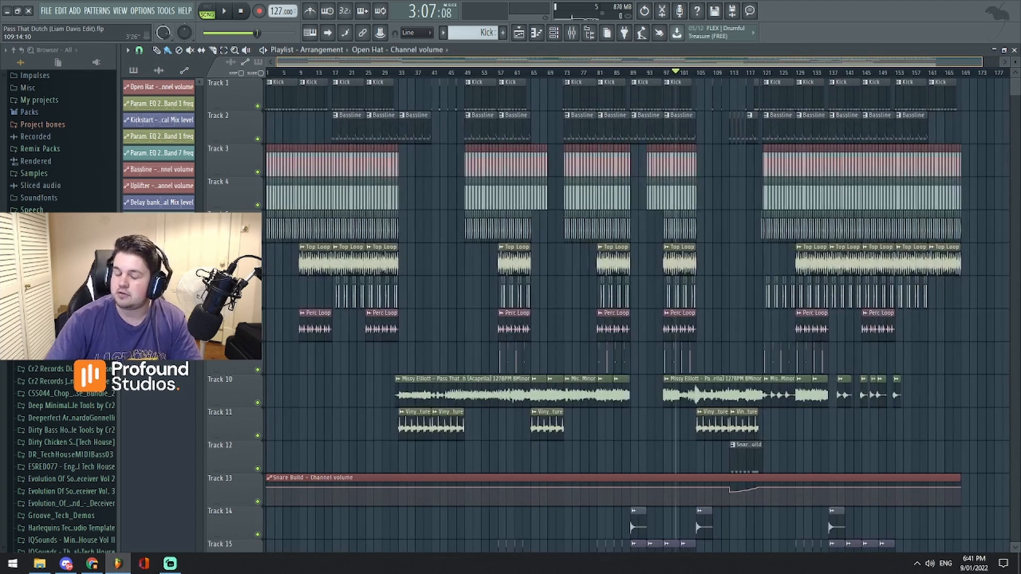
- Open the Acapella track's Fruity Compressor from the mixer, inspect its settings beside the effect slots, and close it
{"action": "left_click", "coordinate": [570, 34]}
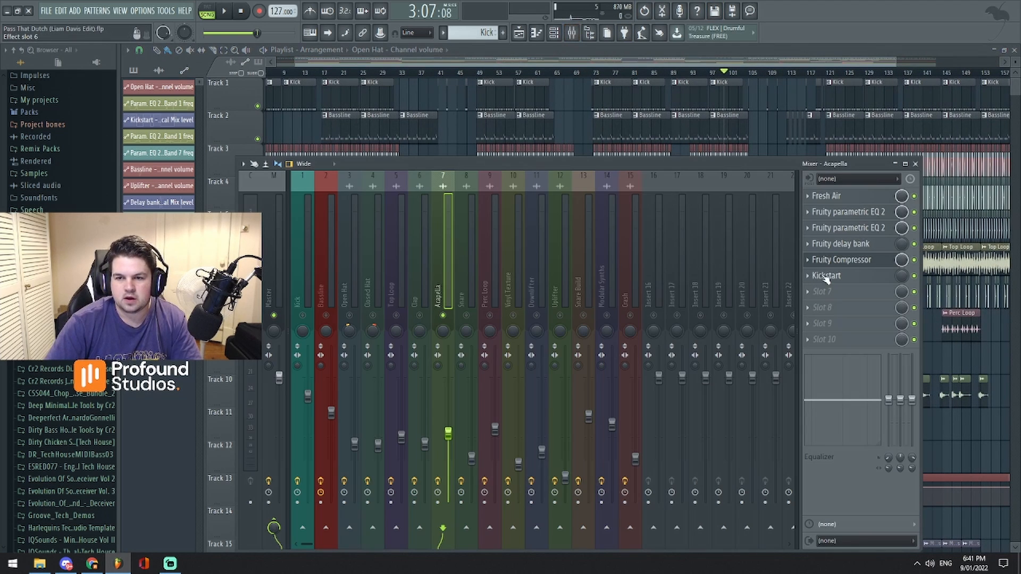
{"action": "left_click", "coordinate": [838, 259]}
{"action": "left_click_drag", "start_coordinate": [764, 326], "coordinate": [788, 307]}
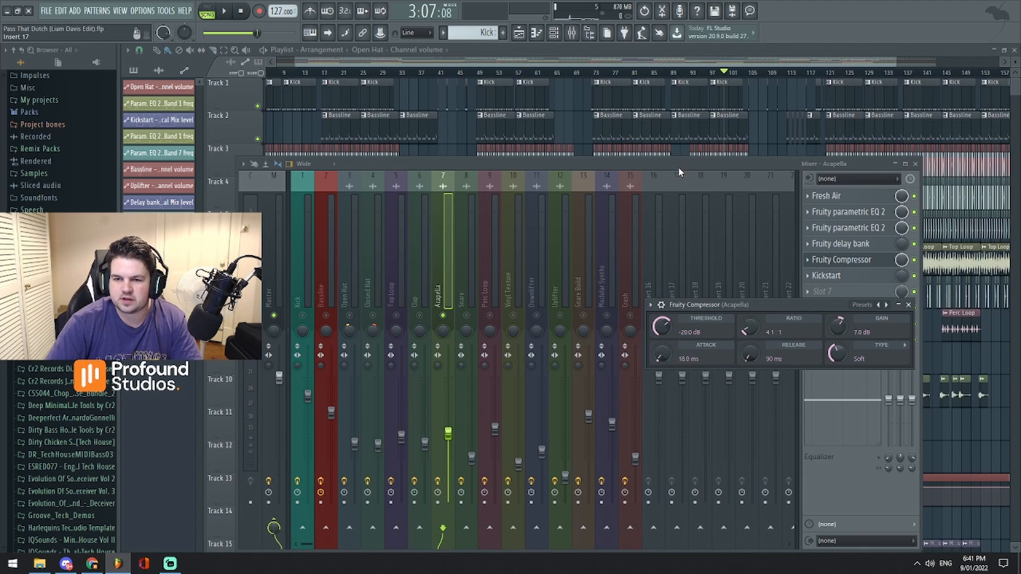
{"action": "left_click_drag", "start_coordinate": [678, 169], "coordinate": [737, 180]}
{"action": "left_click", "coordinate": [874, 252]}
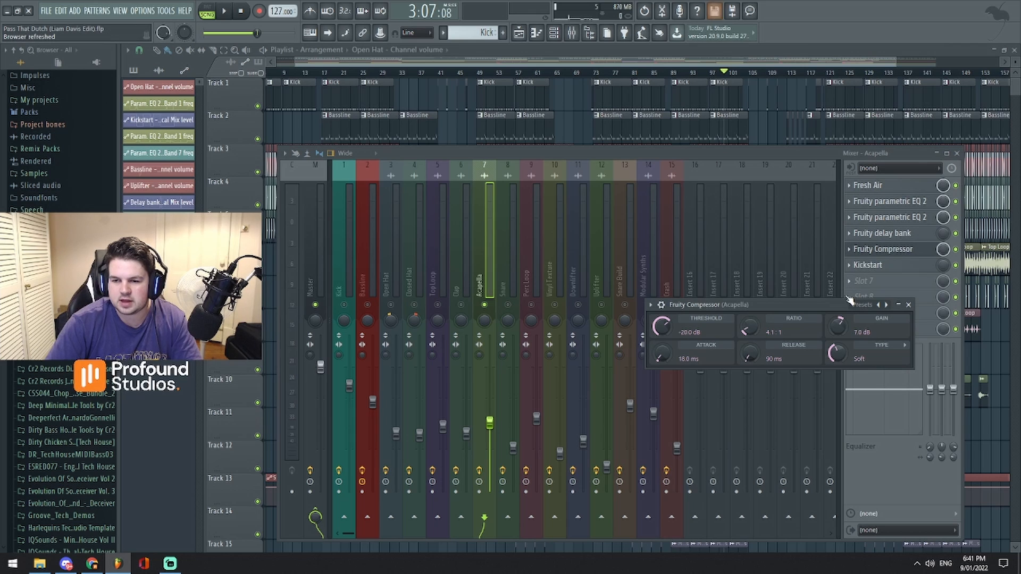
{"action": "left_click", "coordinate": [902, 250]}
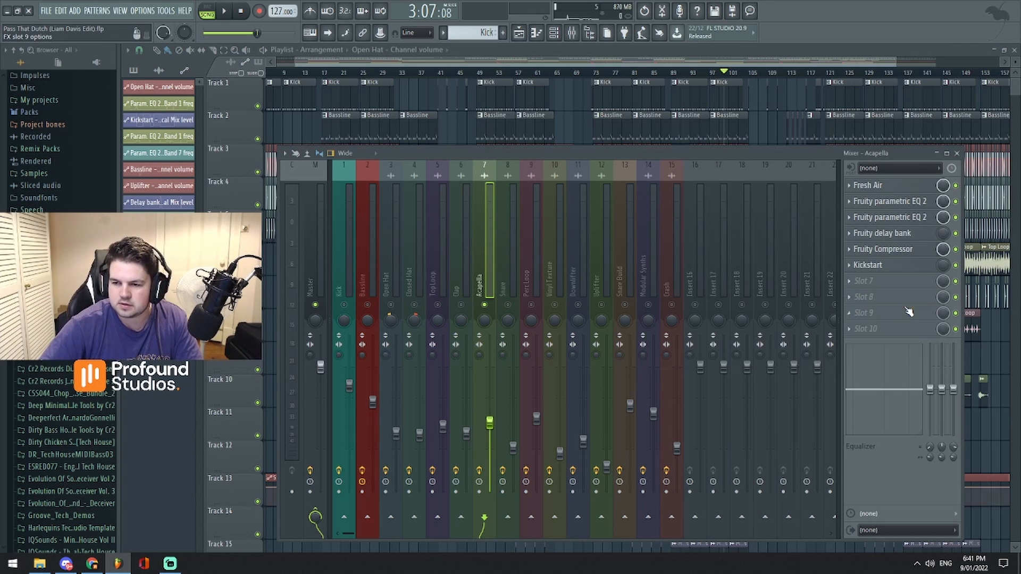
{"action": "left_click", "coordinate": [902, 250]}
{"action": "left_click_drag", "start_coordinate": [802, 306], "coordinate": [784, 282]}
{"action": "left_click", "coordinate": [891, 280]}
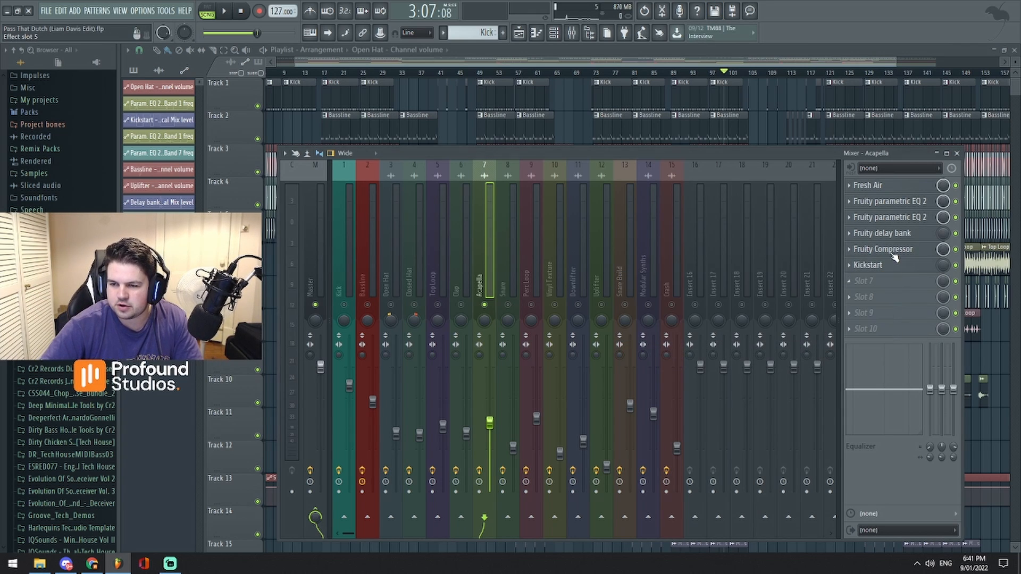
- Show the Acapella track's Fruity delay bank and the Fruity parametric EQ 2 in slot 3, and close that EQ
{"action": "left_click", "coordinate": [894, 238]}
{"action": "left_click", "coordinate": [463, 141]}
{"action": "left_click", "coordinate": [885, 218]}
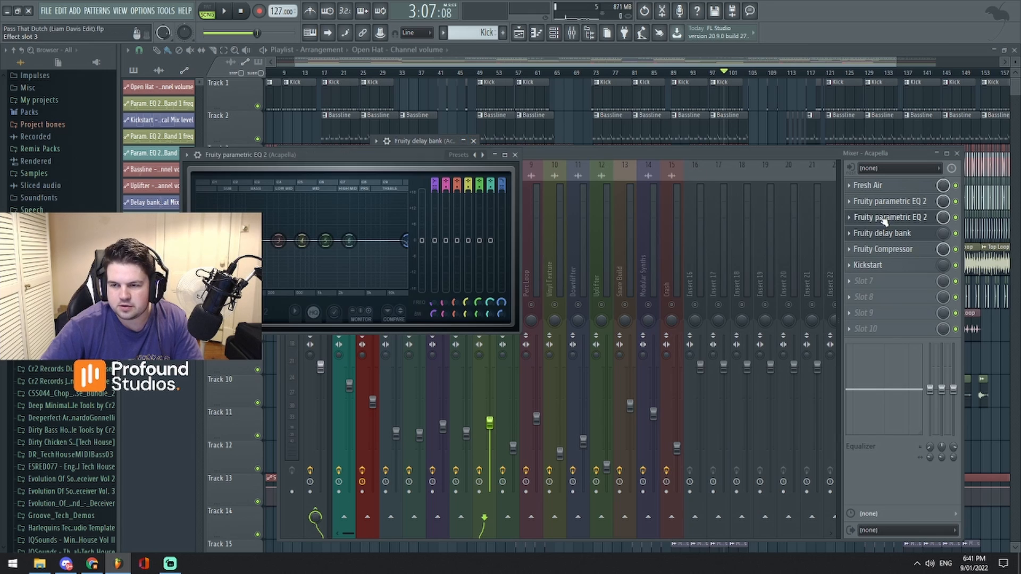
{"action": "left_click_drag", "start_coordinate": [393, 155], "coordinate": [592, 162]}
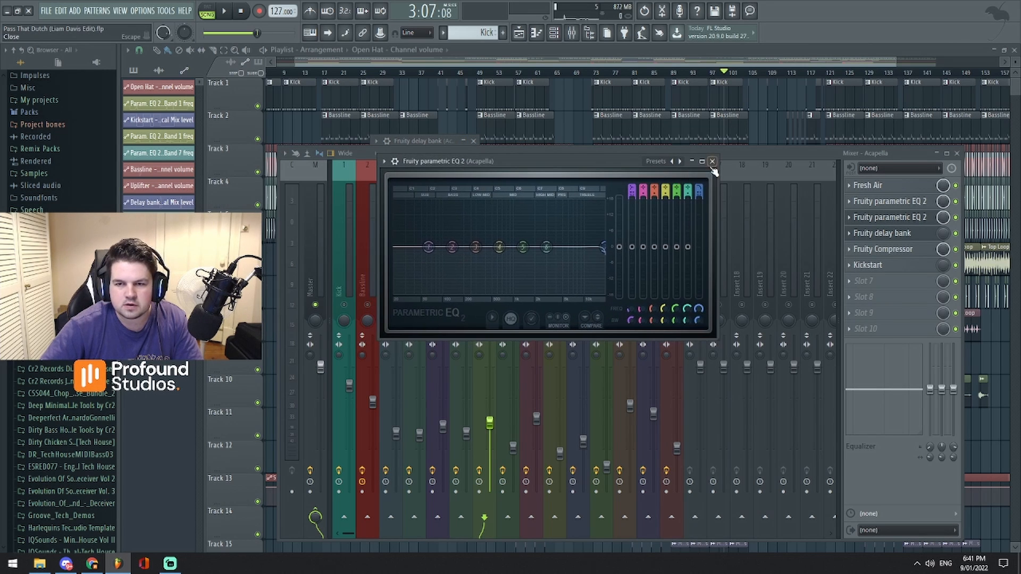
{"action": "left_click", "coordinate": [711, 164]}
- Open the Acapella's Fruity parametric EQ 2 in slot 2, play the section to view its spectrum, and close it
{"action": "left_click", "coordinate": [891, 204]}
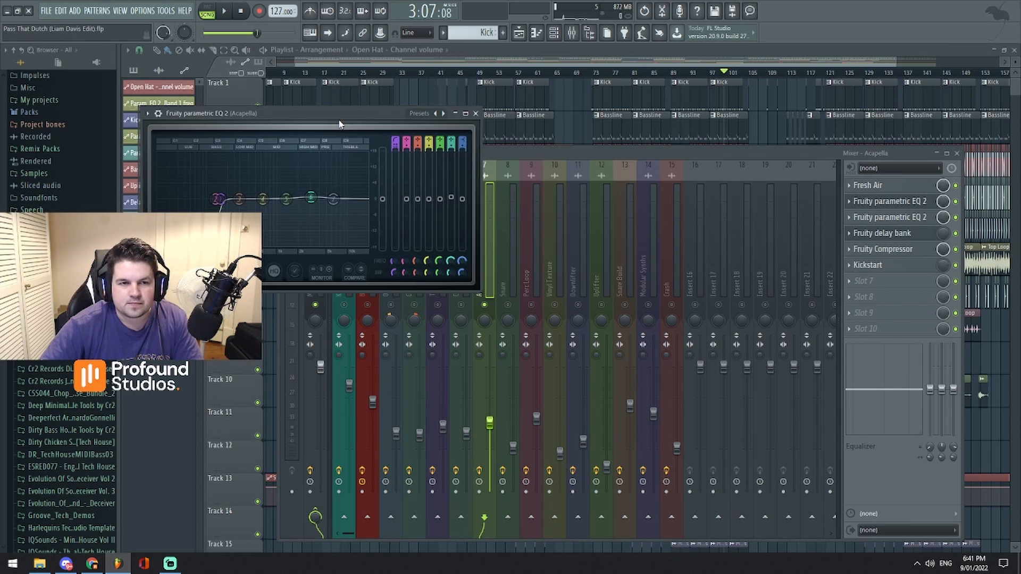
{"action": "left_click_drag", "start_coordinate": [331, 131], "coordinate": [726, 170]}
{"action": "key", "text": "space"}
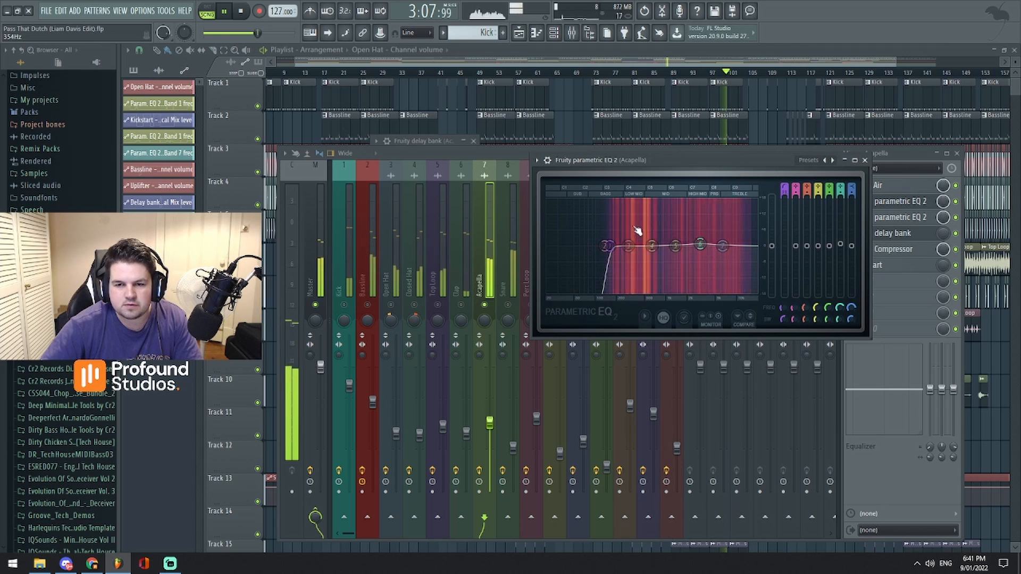
{"action": "key", "text": "space"}
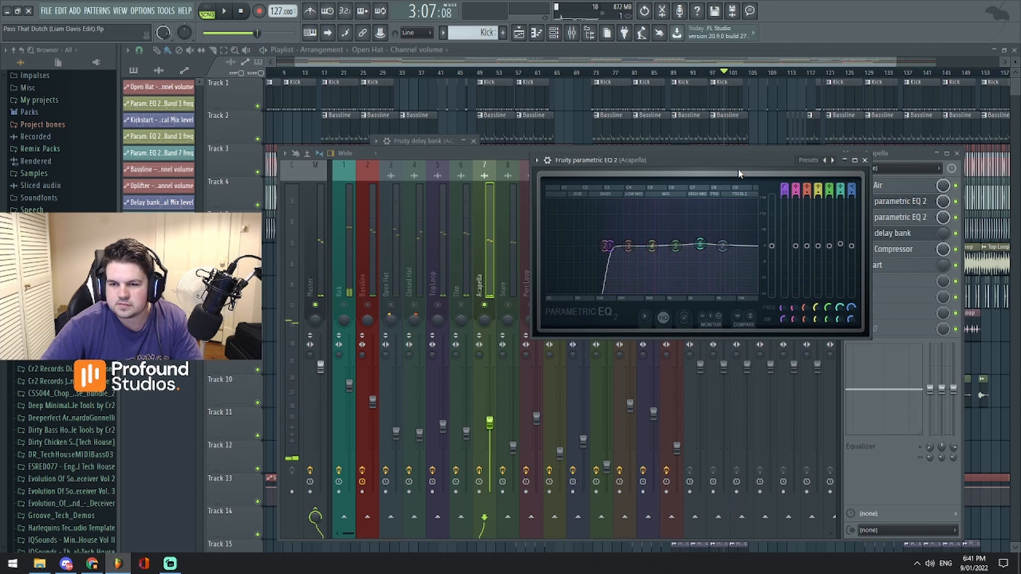
{"action": "left_click", "coordinate": [864, 160]}
- Open Fresh Air on the Acapella track, bypass it, and listen with its window placed above the mixer
{"action": "left_click", "coordinate": [883, 187]}
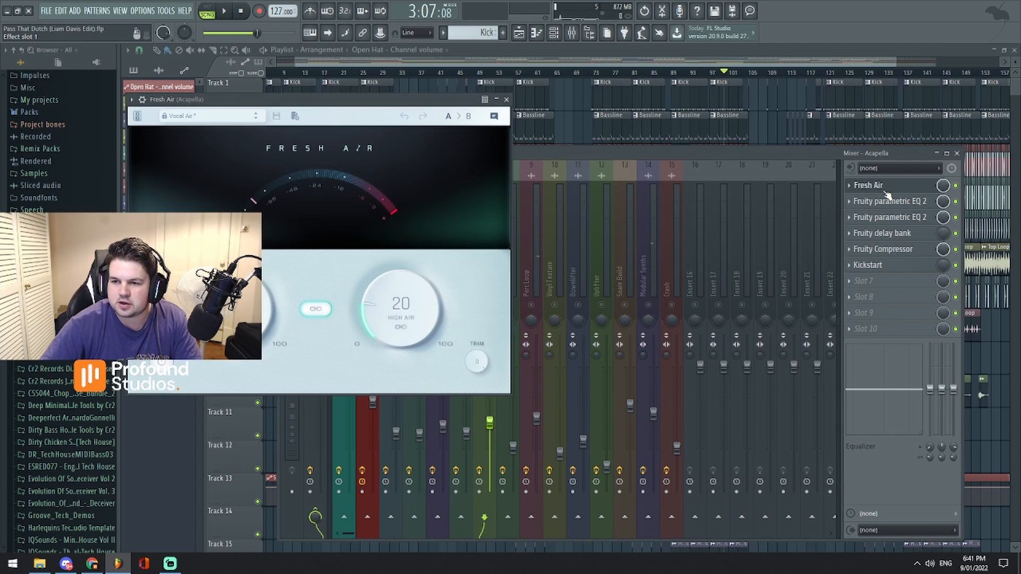
{"action": "left_click_drag", "start_coordinate": [386, 130], "coordinate": [707, 174]}
{"action": "left_click", "coordinate": [946, 193]}
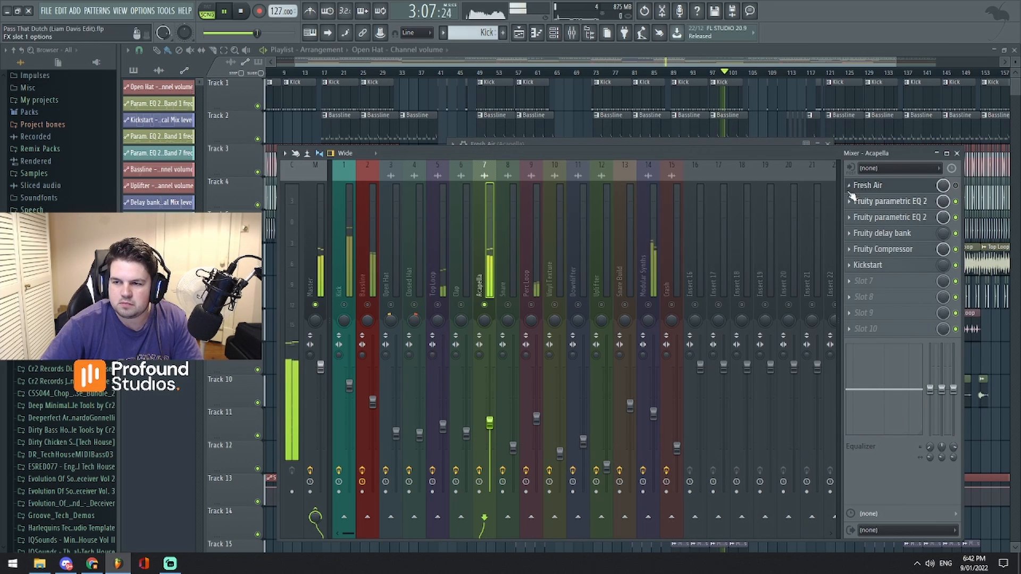
{"action": "left_click_drag", "start_coordinate": [795, 157], "coordinate": [767, 320]}
{"action": "left_click_drag", "start_coordinate": [714, 145], "coordinate": [703, 105]}
{"action": "key", "text": "space"}
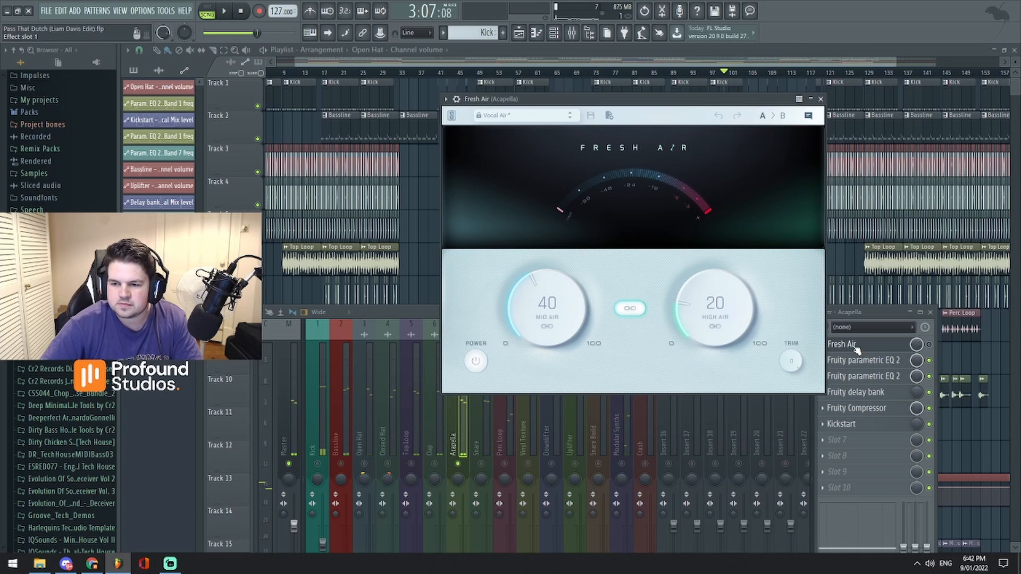
- Replay the section with Fresh Air bypassed, re-enable the effect, and play again to compare the acapella
{"action": "key", "text": "space"}
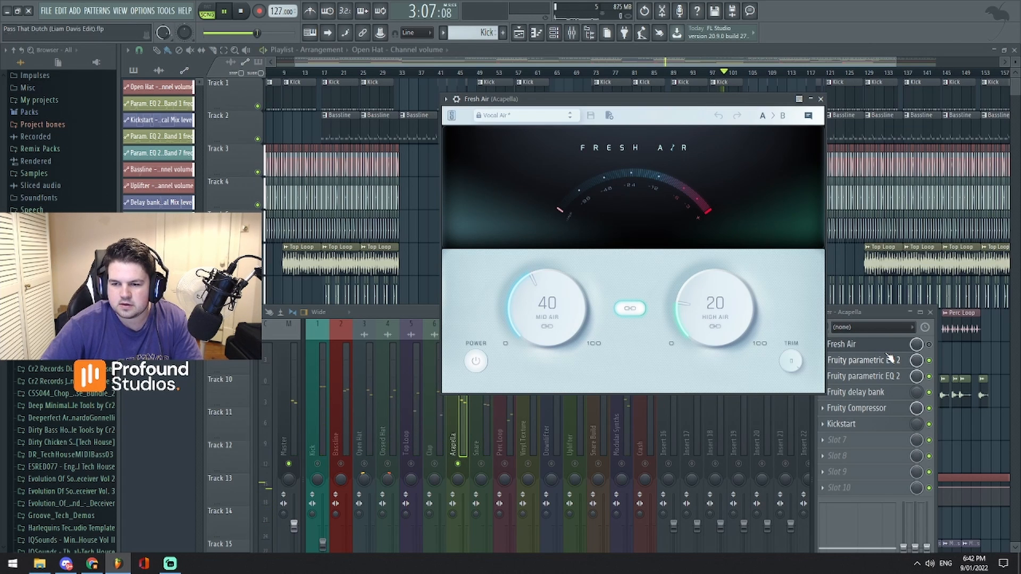
{"action": "key", "text": "space"}
{"action": "key", "text": "space"}
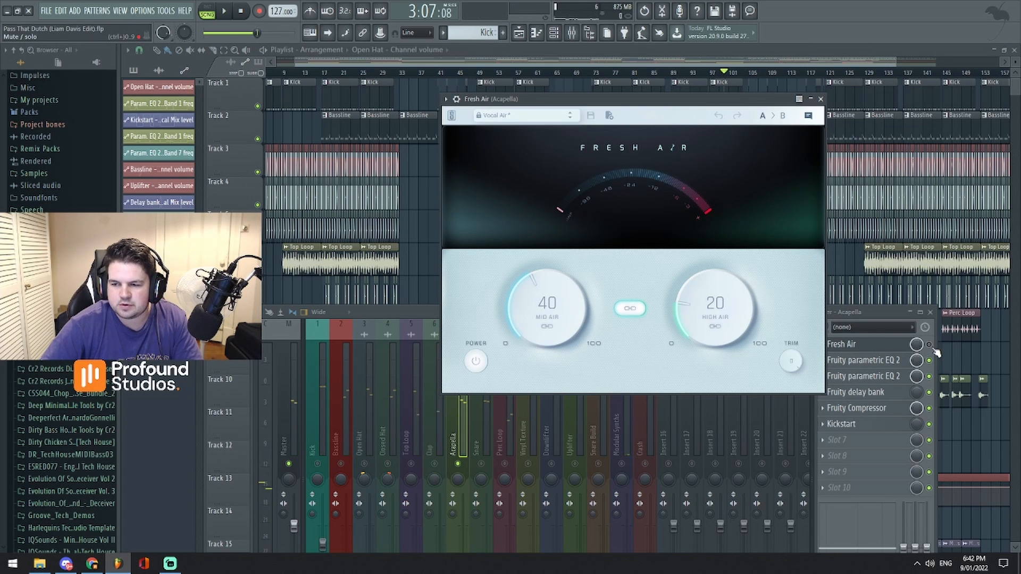
{"action": "left_click", "coordinate": [936, 352]}
{"action": "key", "text": "space"}
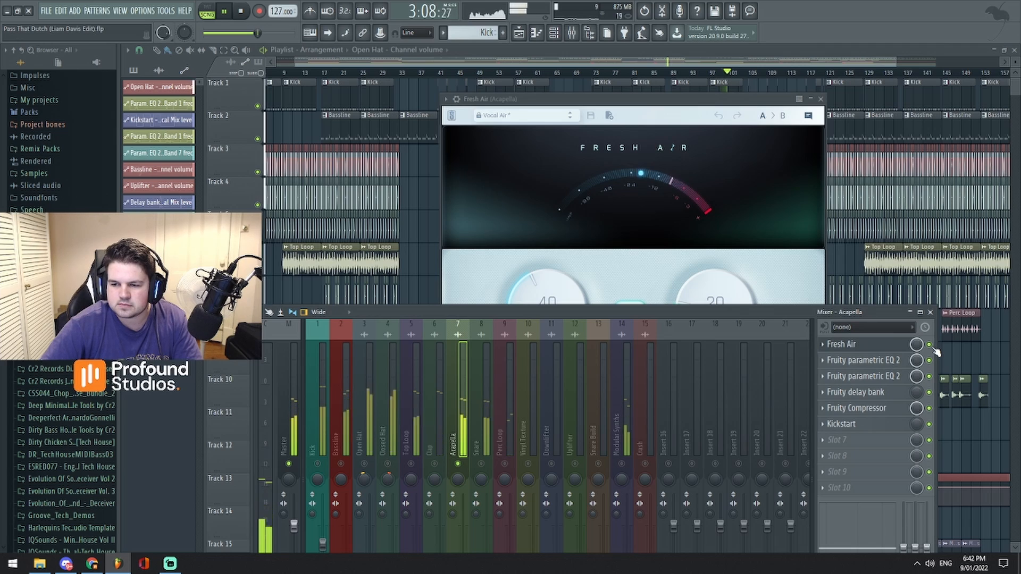
{"action": "key", "text": "space"}
- Close Fresh Air and the mixer, and bring bars 23 to 67 of the arrangement into view
{"action": "left_click_drag", "start_coordinate": [677, 105], "coordinate": [650, 115]}
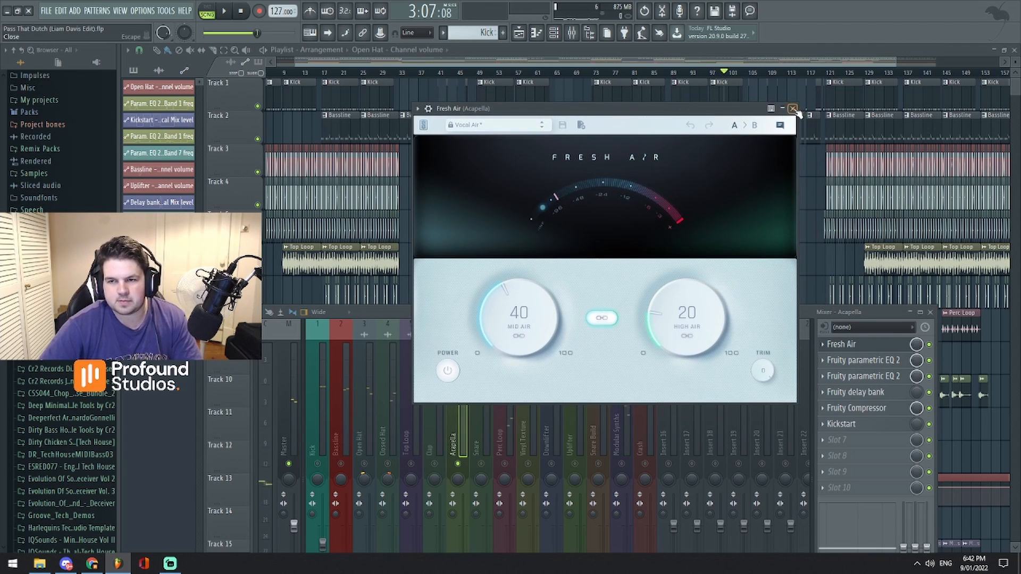
{"action": "left_click", "coordinate": [793, 108]}
{"action": "left_click", "coordinate": [930, 313]}
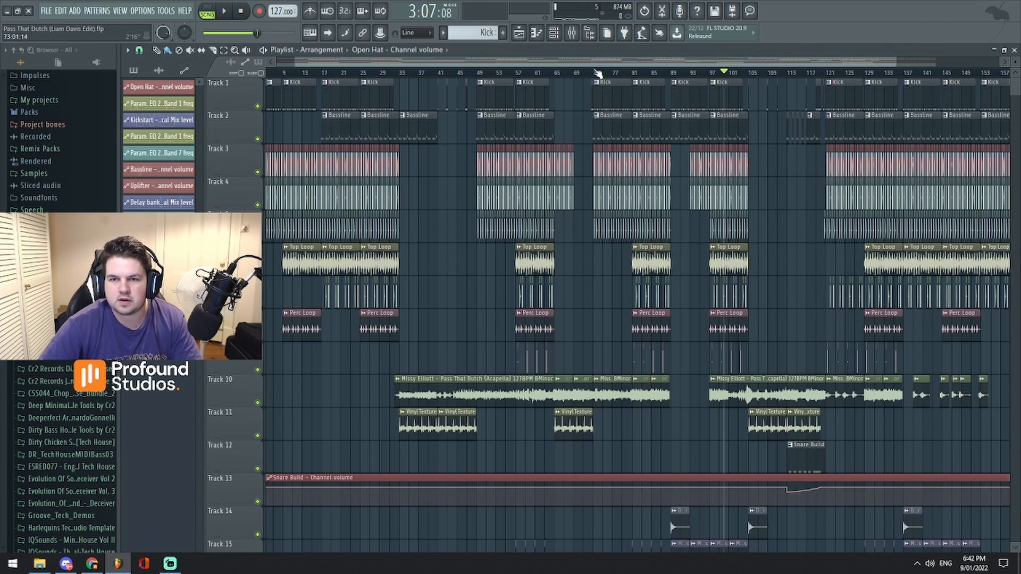
{"action": "scroll", "coordinate": [596, 64], "scroll_direction": "down", "scroll_amount": 3}
{"action": "scroll", "coordinate": [596, 62], "scroll_direction": "up", "scroll_amount": 2}
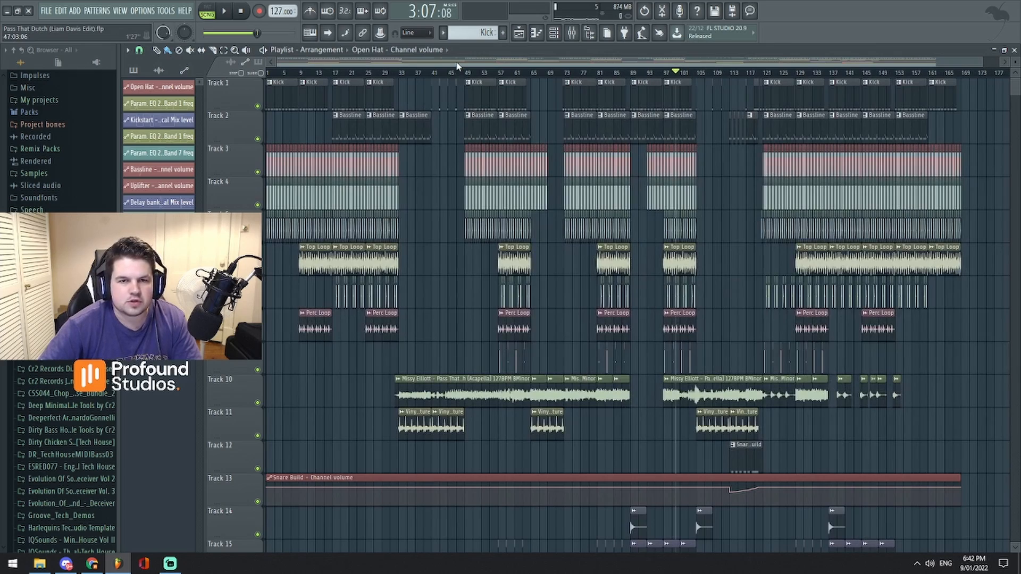
{"action": "scroll", "coordinate": [457, 66], "scroll_direction": "up", "scroll_amount": 4}
- Check the channel rack and the mixer briefly, and play the arrangement from bar 32 where the acapella enters
{"action": "left_click", "coordinate": [554, 34]}
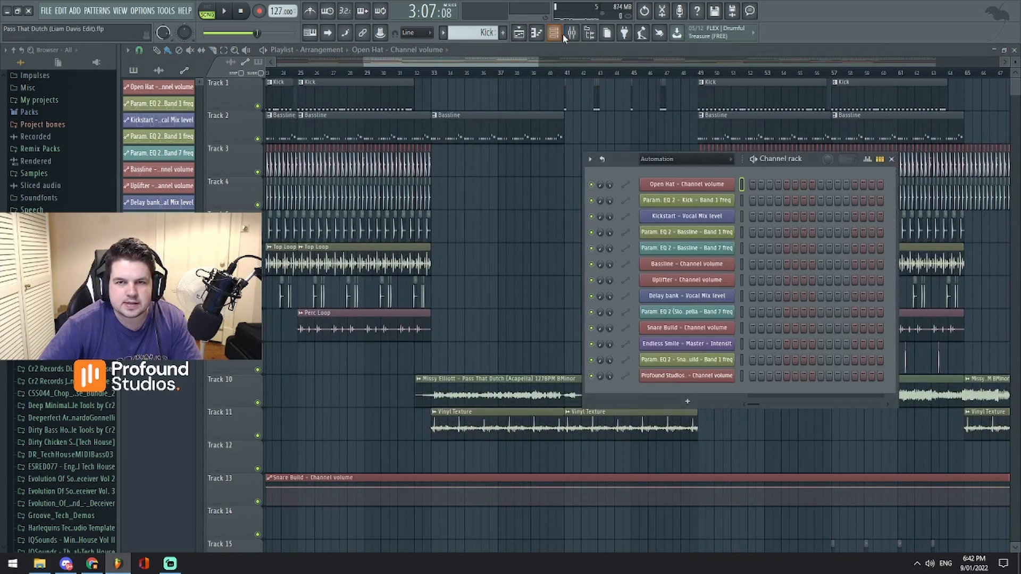
{"action": "left_click", "coordinate": [553, 33]}
{"action": "left_click", "coordinate": [571, 33]}
{"action": "left_click_drag", "start_coordinate": [551, 312], "coordinate": [582, 182]}
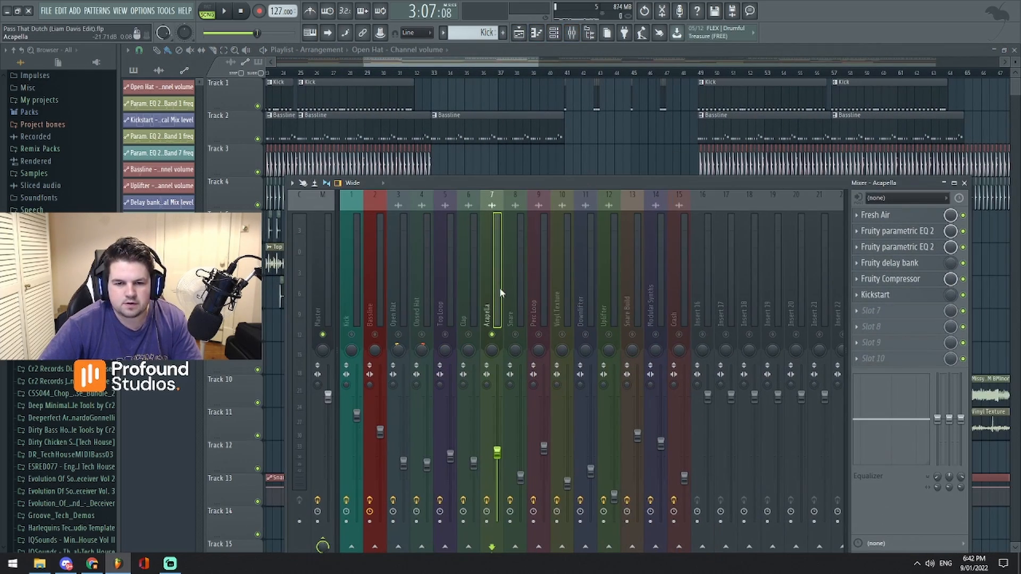
{"action": "left_click", "coordinate": [414, 73]}
{"action": "key", "text": "space"}
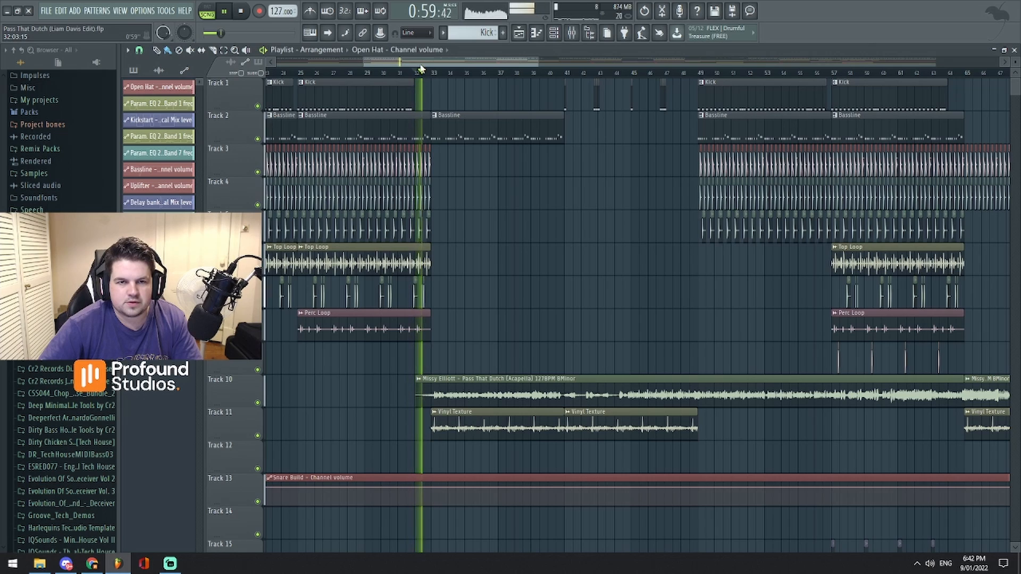
- Examine the acapella, uplifter and automation clips on Tracks 10 to 28 during playback from bar 32, and stop
{"action": "scroll", "coordinate": [494, 319], "scroll_direction": "down", "scroll_amount": 7}
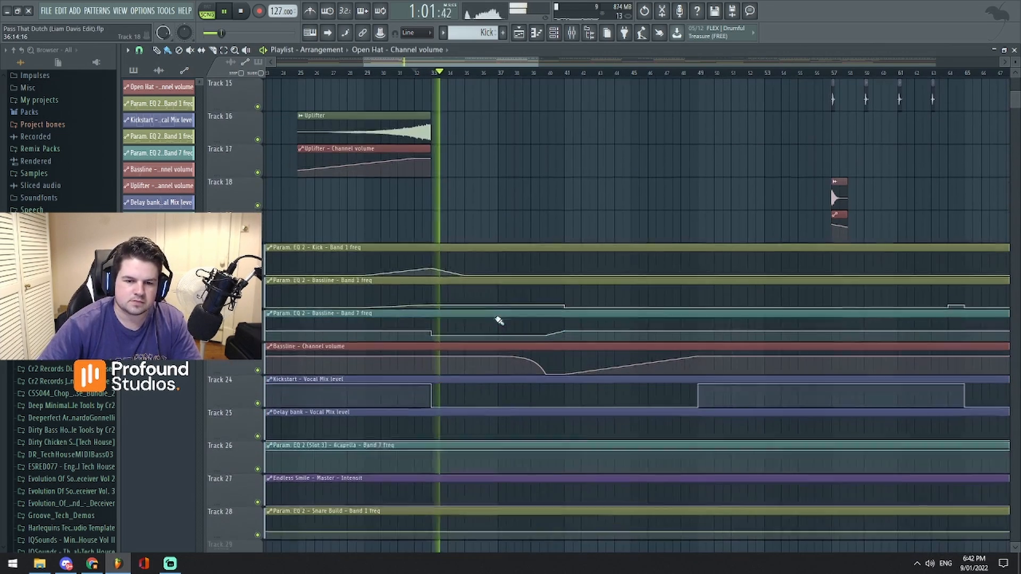
{"action": "left_click_drag", "start_coordinate": [485, 62], "coordinate": [487, 48]}
{"action": "scroll", "coordinate": [581, 231], "scroll_direction": "up", "scroll_amount": 3}
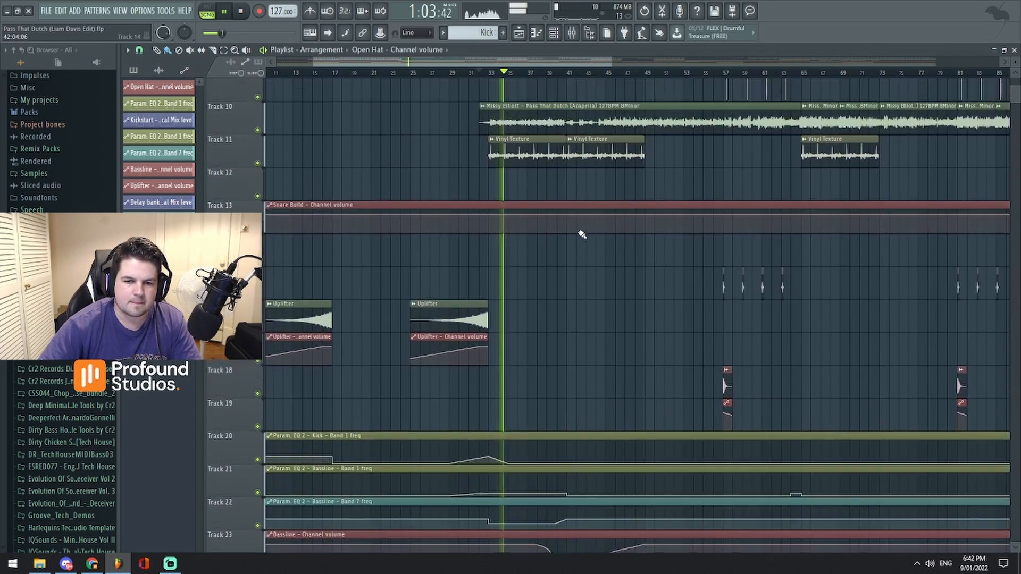
{"action": "scroll", "coordinate": [581, 233], "scroll_direction": "down", "scroll_amount": 3}
{"action": "scroll", "coordinate": [528, 82], "scroll_direction": "up", "scroll_amount": 2}
{"action": "key", "text": "space"}
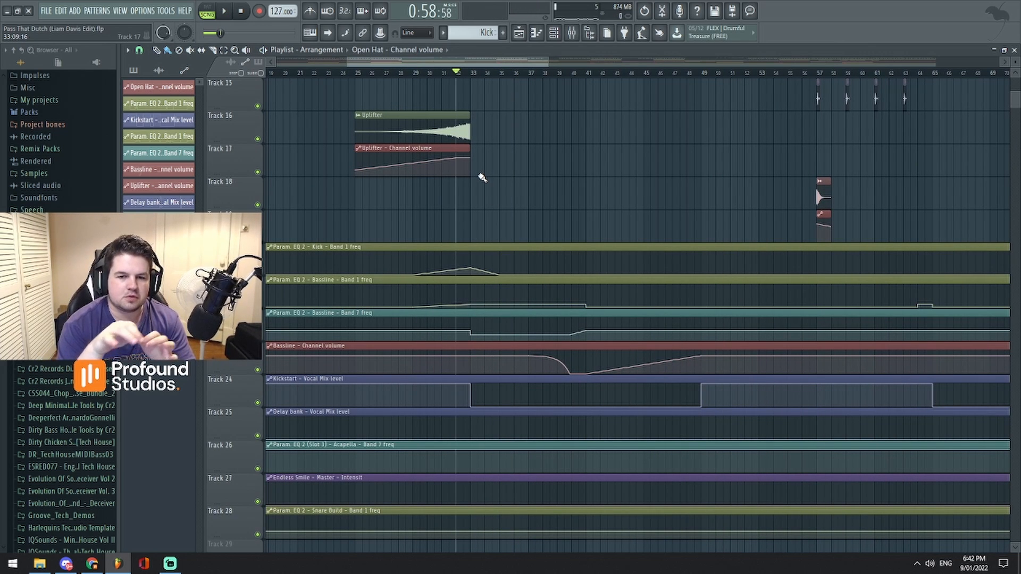
- Enlarge the Bassline Band 7 frequency automation around bar 33 and play it briefly from bar 32
{"action": "scroll", "coordinate": [545, 267], "scroll_direction": "up", "scroll_amount": 3}
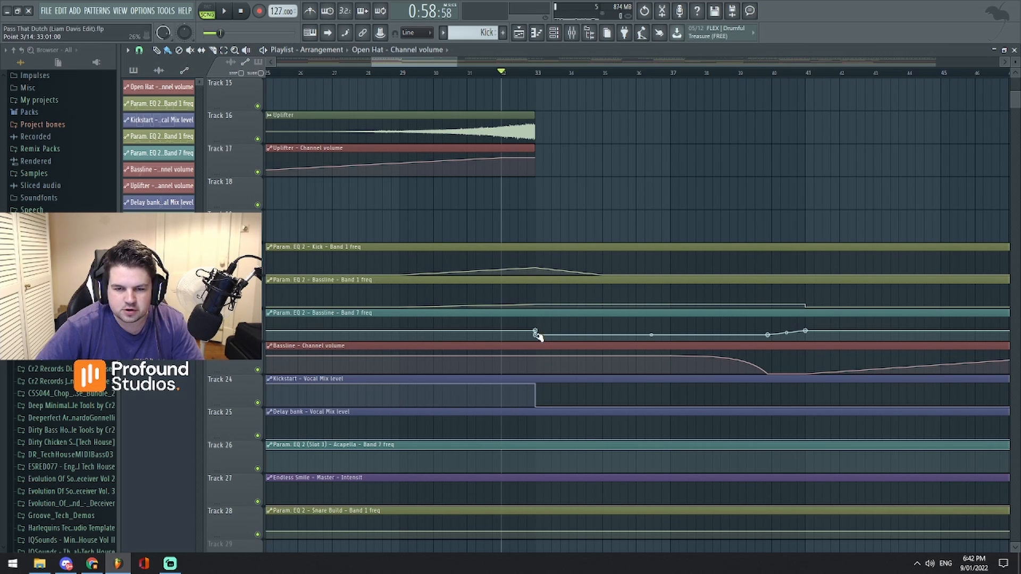
{"action": "key", "text": "space"}
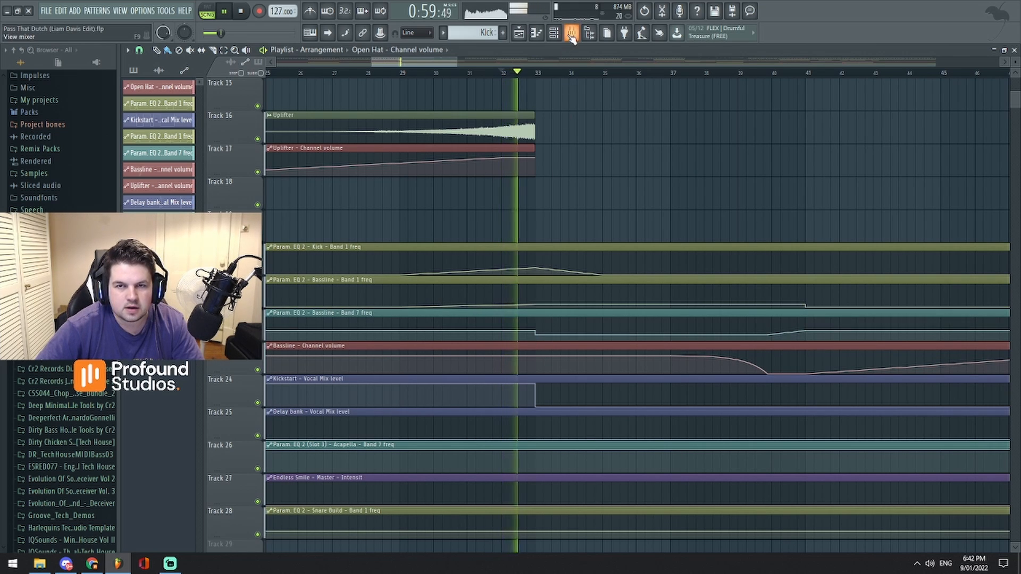
{"action": "key", "text": "space"}
- Open the Bassline track's Fruity parametric EQ 2 and play from bar 32 to watch its automated band 7 filter
{"action": "key", "text": "F9"}
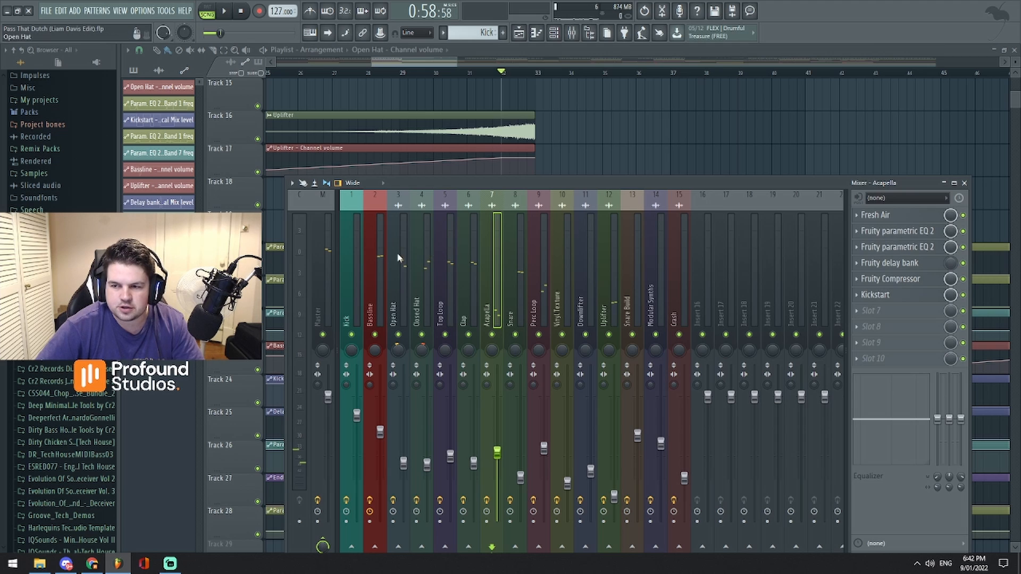
{"action": "left_click", "coordinate": [376, 260]}
{"action": "left_click", "coordinate": [909, 218]}
{"action": "key", "text": "space"}
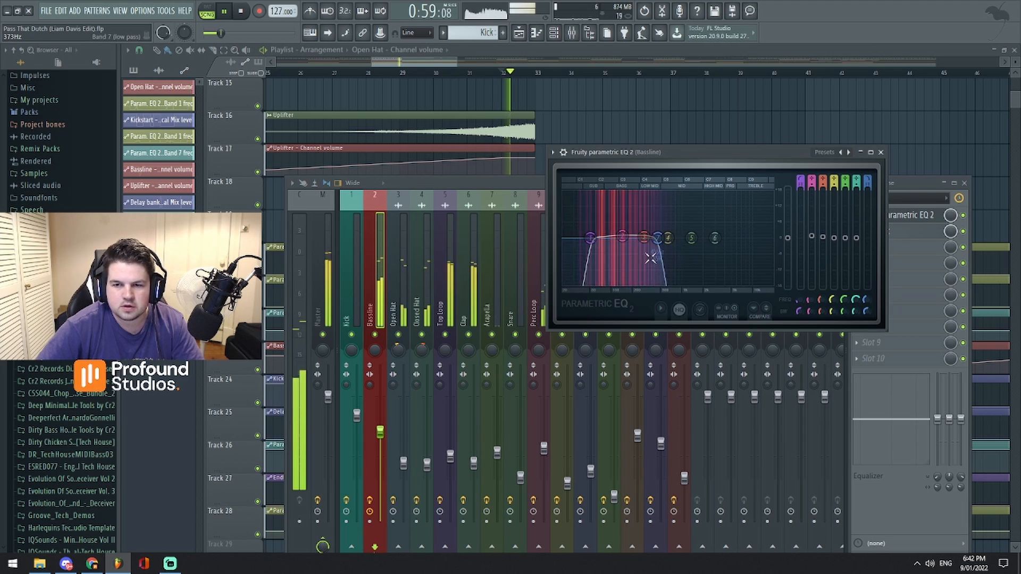
{"action": "left_click_drag", "start_coordinate": [650, 256], "coordinate": [619, 240]}
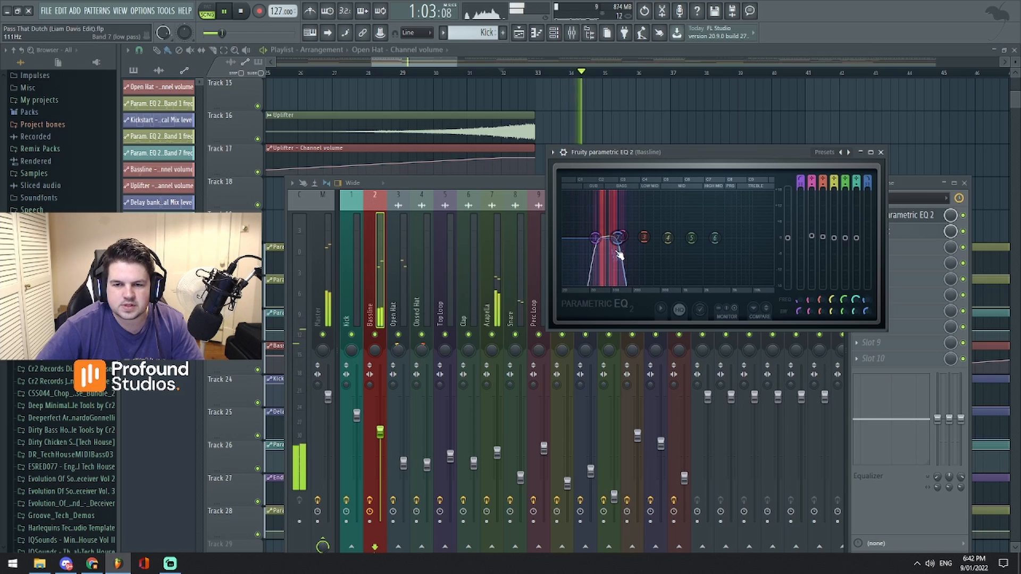
{"action": "key", "text": "space"}
{"action": "key", "text": "space"}
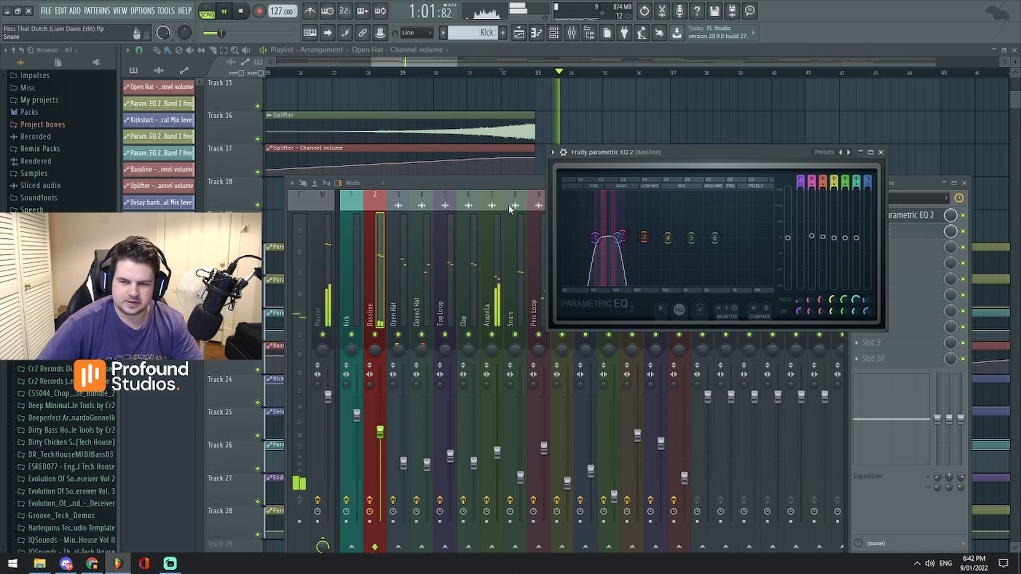
- Close the mixer and the bassline's EQ window and play the arrangement briefly from bar 32
{"action": "left_click_drag", "start_coordinate": [508, 181], "coordinate": [485, 201]}
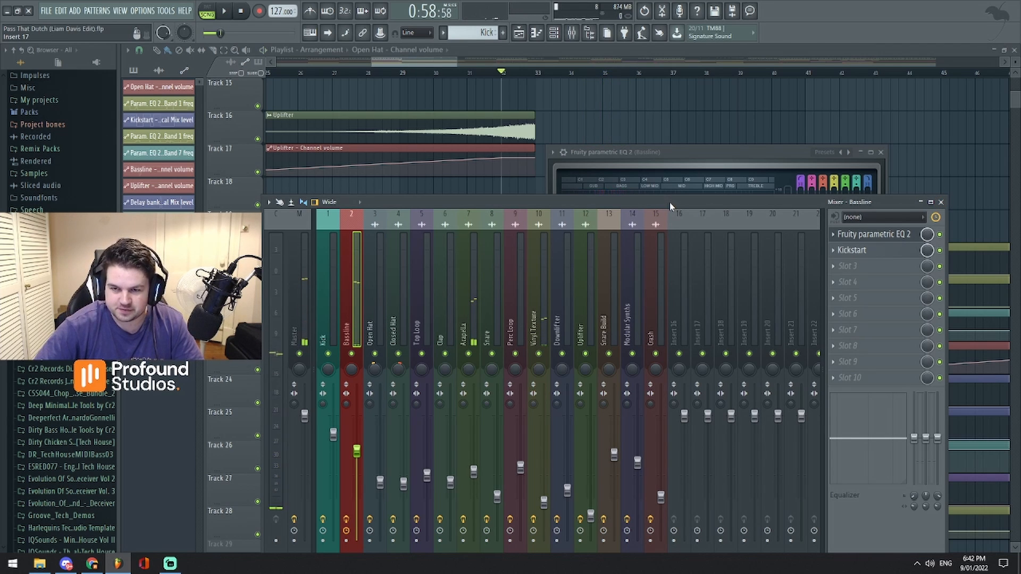
{"action": "left_click", "coordinate": [941, 203]}
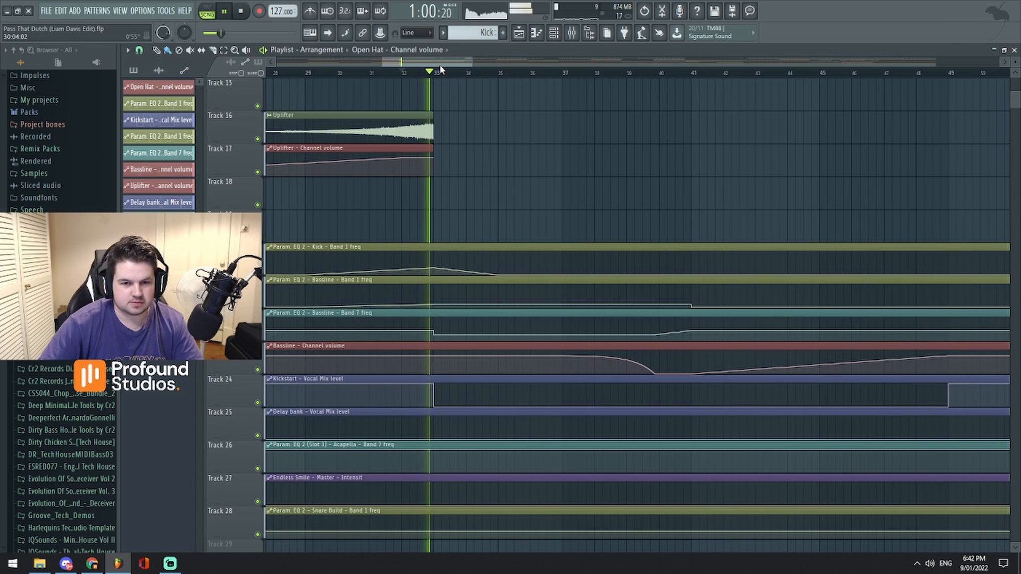
{"action": "key", "text": "space"}
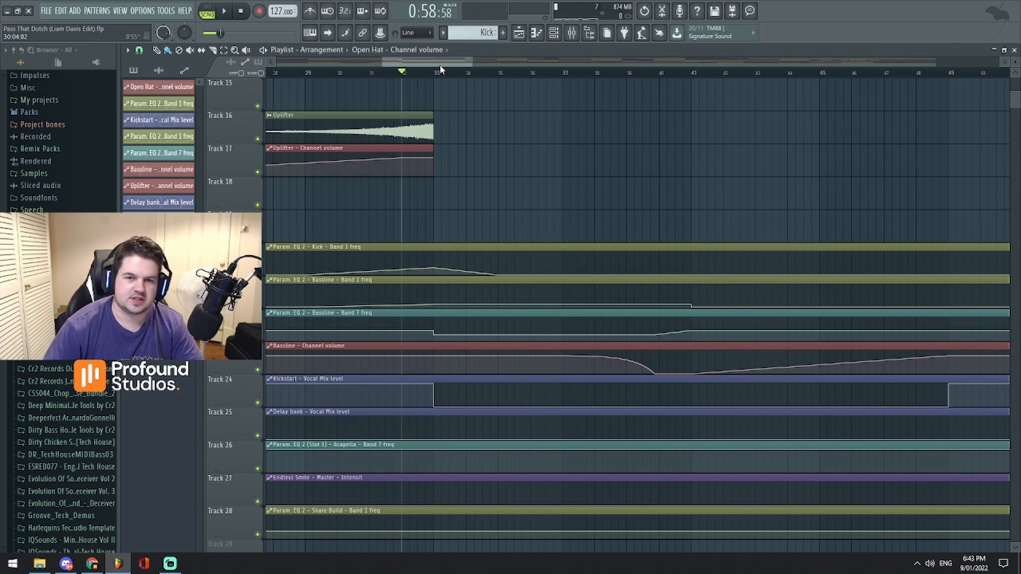
{"action": "scroll", "coordinate": [579, 212], "scroll_direction": "down", "scroll_amount": 8}
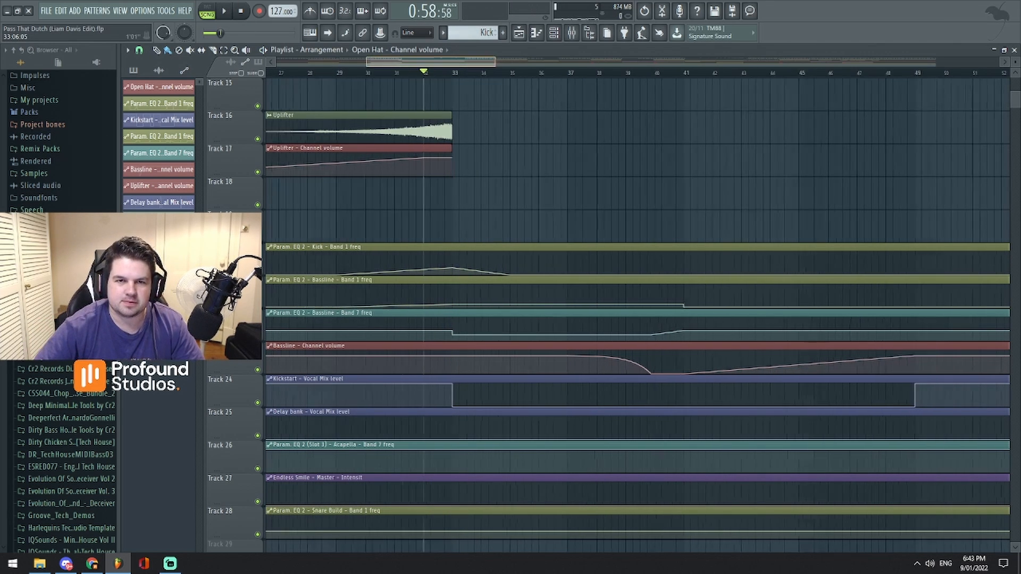
{"action": "scroll", "coordinate": [552, 216], "scroll_direction": "up", "scroll_amount": 7}
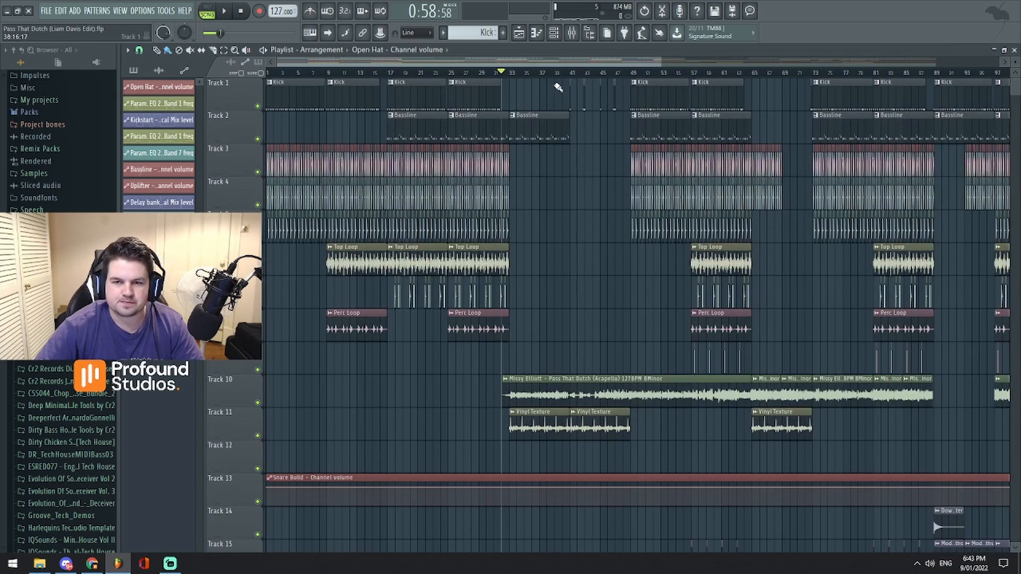
- Play the breakdown from bar 32 and compare the clips on Tracks 1 to 15 with the automation clips on Tracks 20 to 28
{"action": "key", "text": "space"}
{"action": "scroll", "coordinate": [548, 144], "scroll_direction": "down", "scroll_amount": 7}
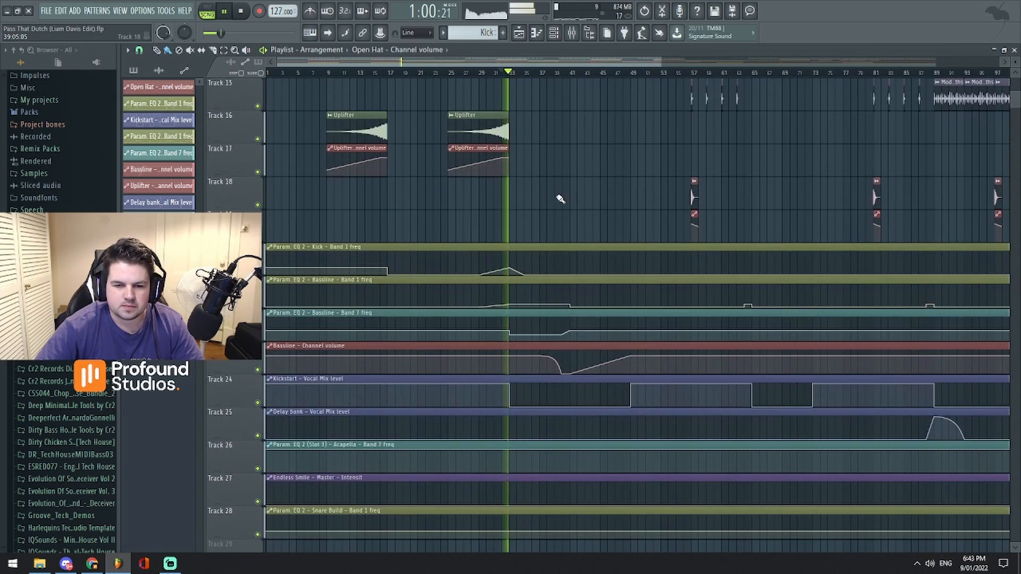
{"action": "scroll", "coordinate": [580, 255], "scroll_direction": "up", "scroll_amount": 7}
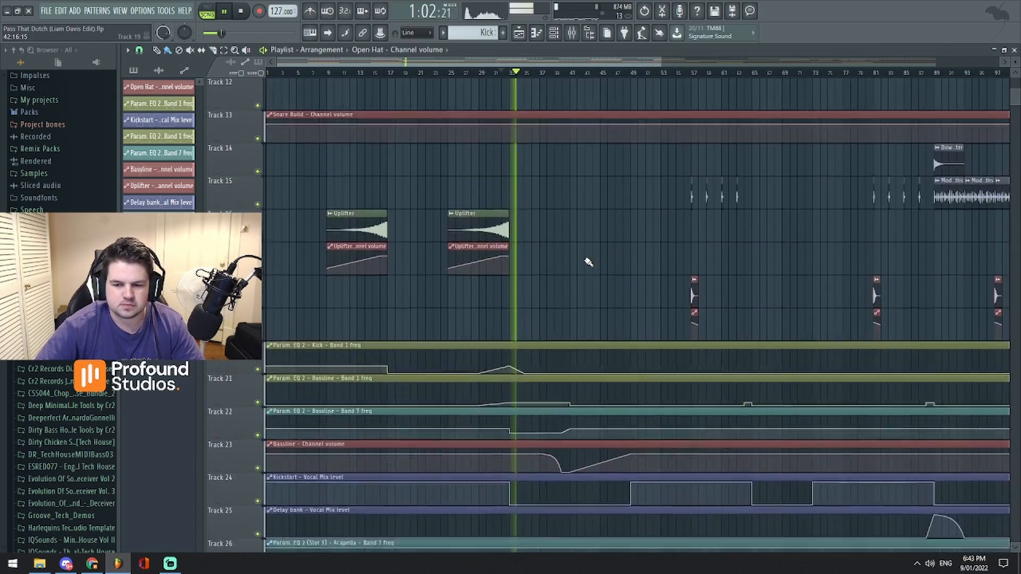
{"action": "scroll", "coordinate": [583, 262], "scroll_direction": "up", "scroll_amount": 3}
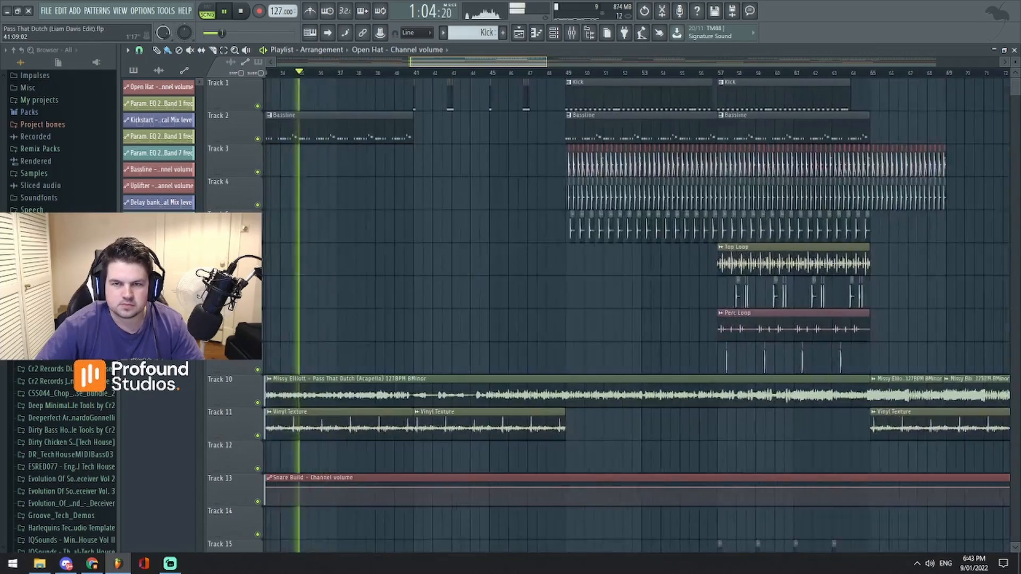
{"action": "scroll", "coordinate": [604, 357], "scroll_direction": "down", "scroll_amount": 6}
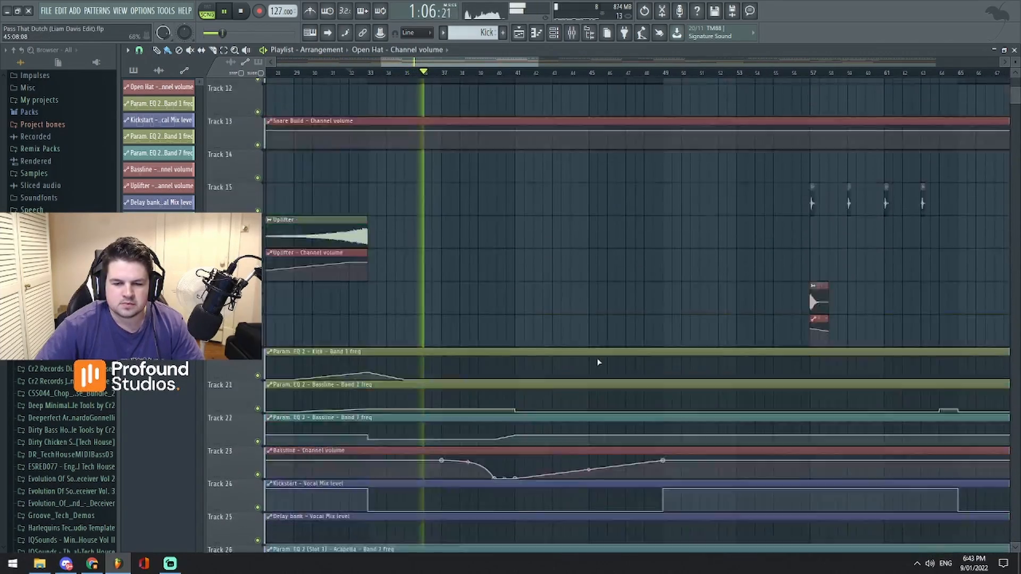
- Inspect the Vinyl Texture sample's channel settings and close them
{"action": "scroll", "coordinate": [585, 358], "scroll_direction": "up", "scroll_amount": 3}
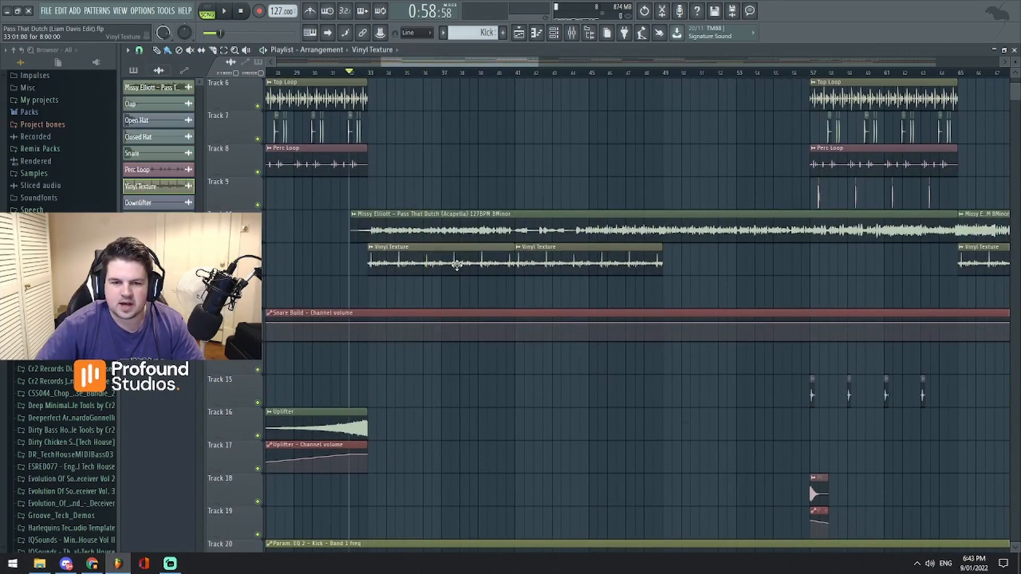
{"action": "double_click", "coordinate": [455, 266]}
{"action": "left_click_drag", "start_coordinate": [424, 197], "coordinate": [710, 191]}
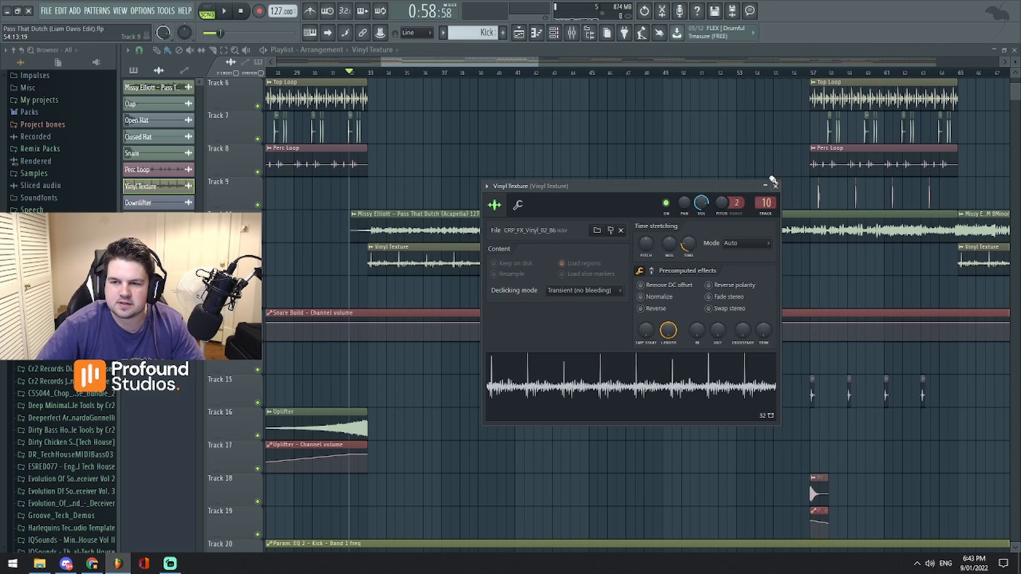
{"action": "left_click", "coordinate": [774, 186]}
- Play briefly from bar 41, where the bassline clip on Track 2 ends, and stop
{"action": "left_click", "coordinate": [517, 74]}
{"action": "key", "text": "space"}
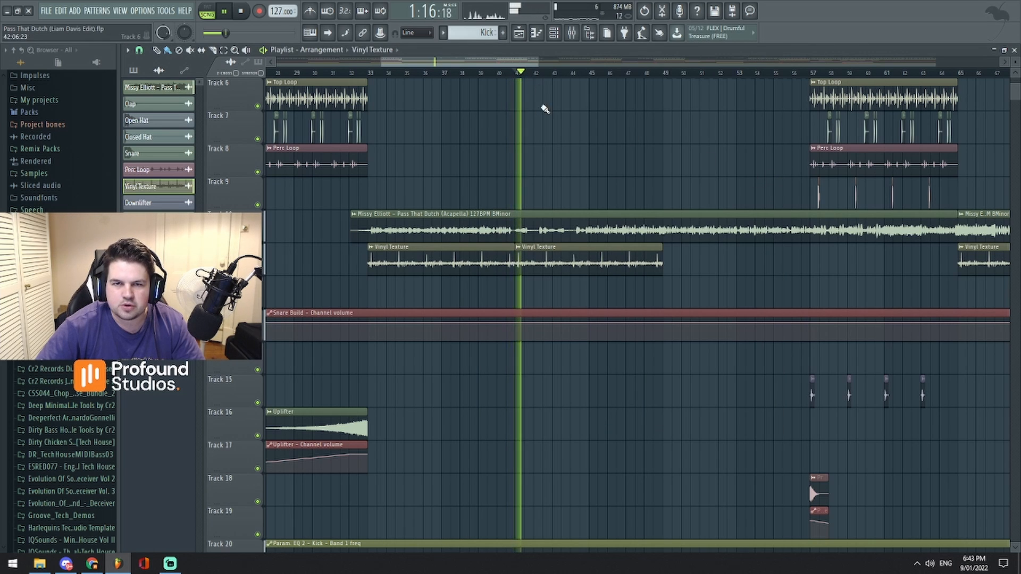
{"action": "scroll", "coordinate": [536, 212], "scroll_direction": "up", "scroll_amount": 5}
{"action": "key", "text": "space"}
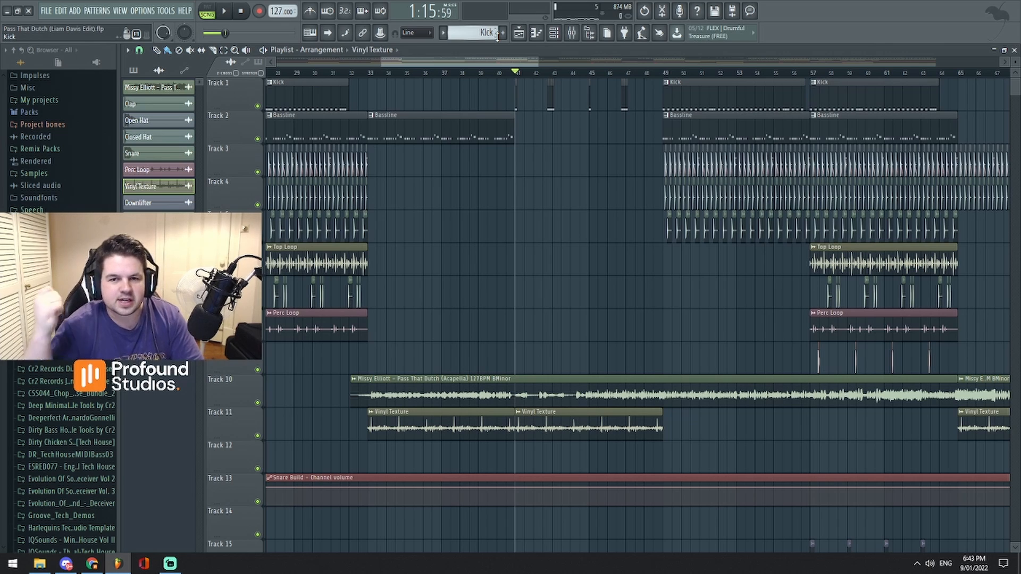
- Replay the short kick fills on Track 1 from bar 41 and stop playback
{"action": "key", "text": "space"}
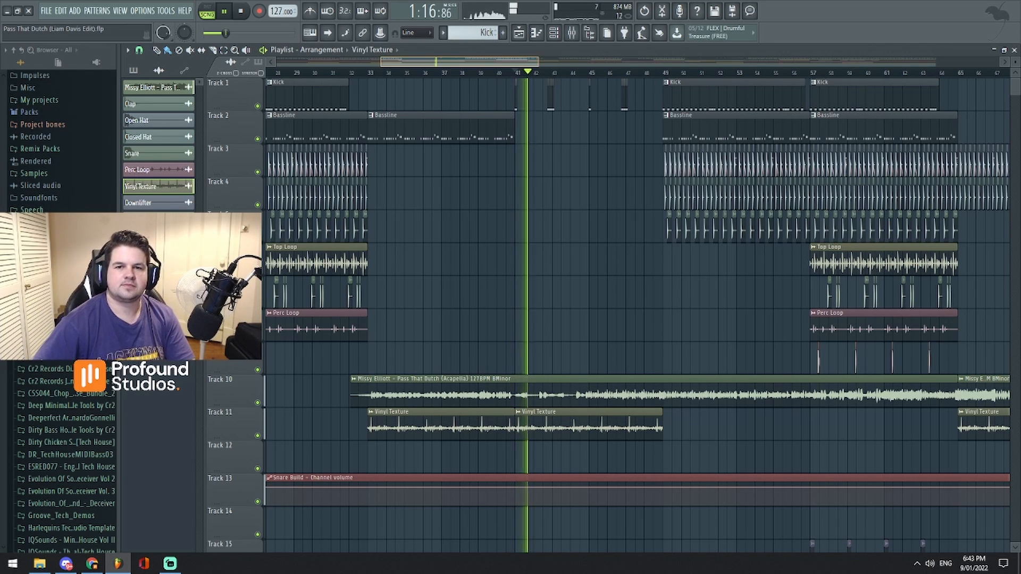
{"action": "mouse_move", "coordinate": [538, 62]}
{"action": "left_mouse_down"}
{"action": "mouse_move", "coordinate": [548, 62]}
{"action": "mouse_move", "coordinate": [467, 63]}
{"action": "mouse_move", "coordinate": [526, 62]}
{"action": "left_mouse_up"}
{"action": "key", "text": "space"}
{"action": "key", "text": "space"}
{"action": "key", "text": "space"}
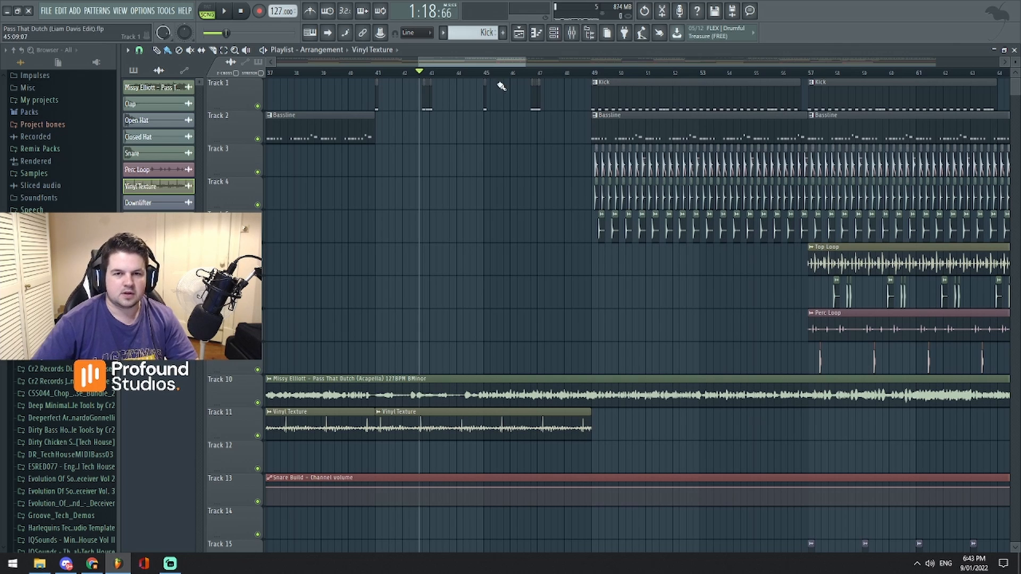
- Play from bar 45 through the end of the breakdown into the drop at bar 49
{"action": "left_click", "coordinate": [482, 73]}
{"action": "key", "text": "space"}
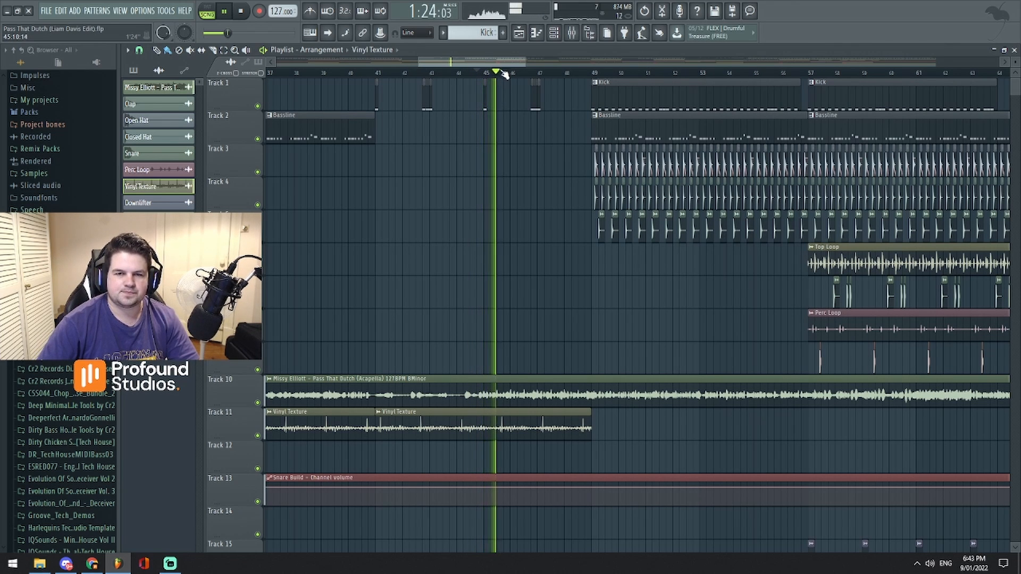
{"action": "left_click_drag", "start_coordinate": [502, 63], "coordinate": [506, 62]}
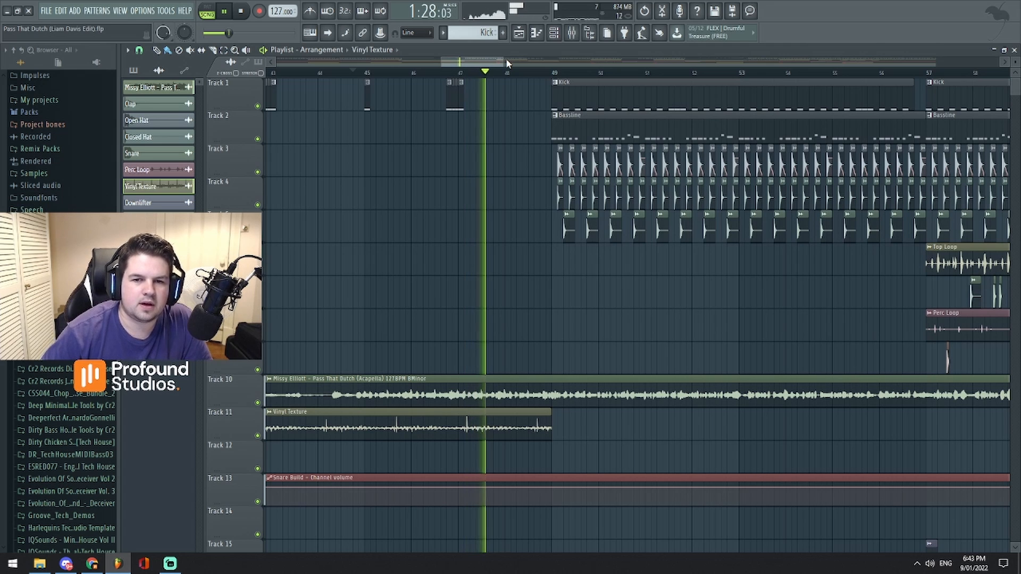
{"action": "scroll", "coordinate": [526, 104], "scroll_direction": "down", "scroll_amount": 3}
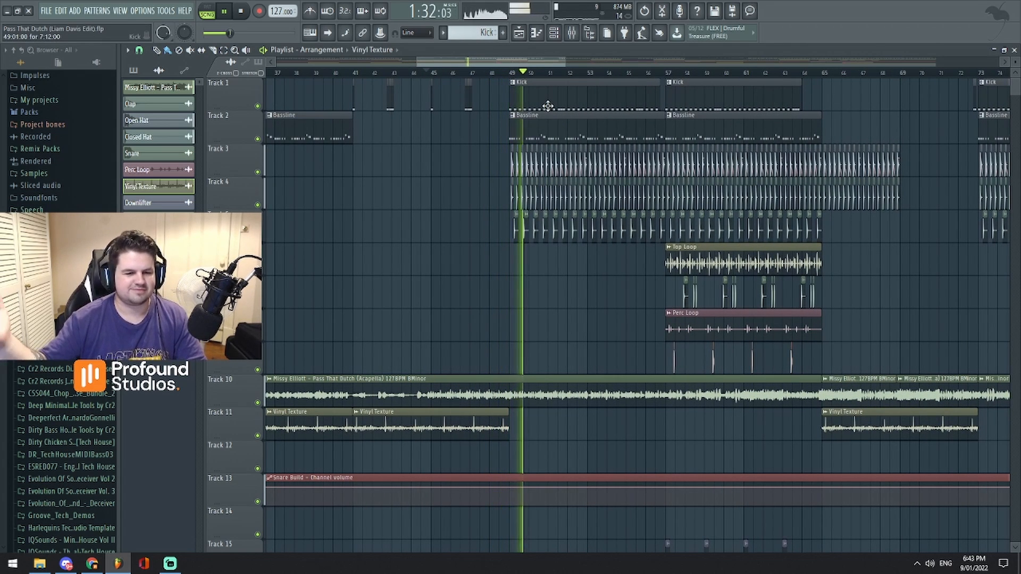
{"action": "scroll", "coordinate": [541, 73], "scroll_direction": "down", "scroll_amount": 5}
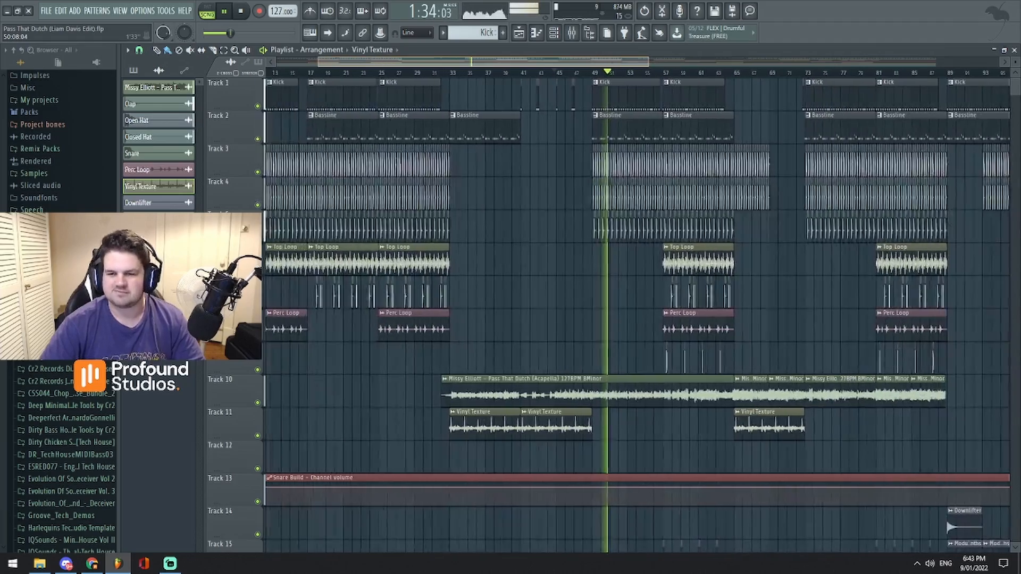
{"action": "scroll", "coordinate": [541, 73], "scroll_direction": "down", "scroll_amount": 2}
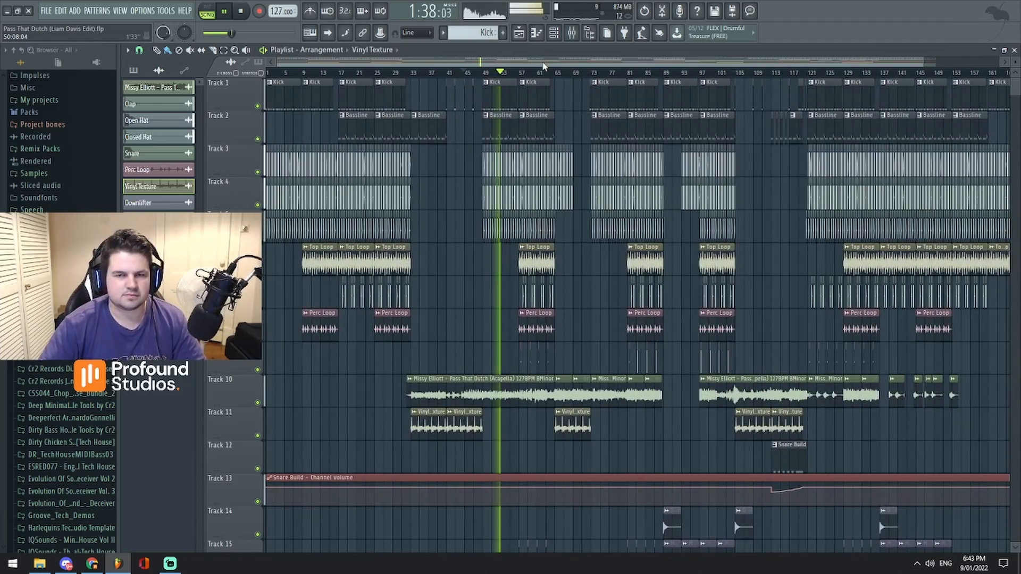
- Follow playback up to bar 57, check the clips on Tracks 11 to 25, and stop
{"action": "left_click_drag", "start_coordinate": [583, 62], "coordinate": [530, 80]}
{"action": "scroll", "coordinate": [628, 241], "scroll_direction": "down", "scroll_amount": 5}
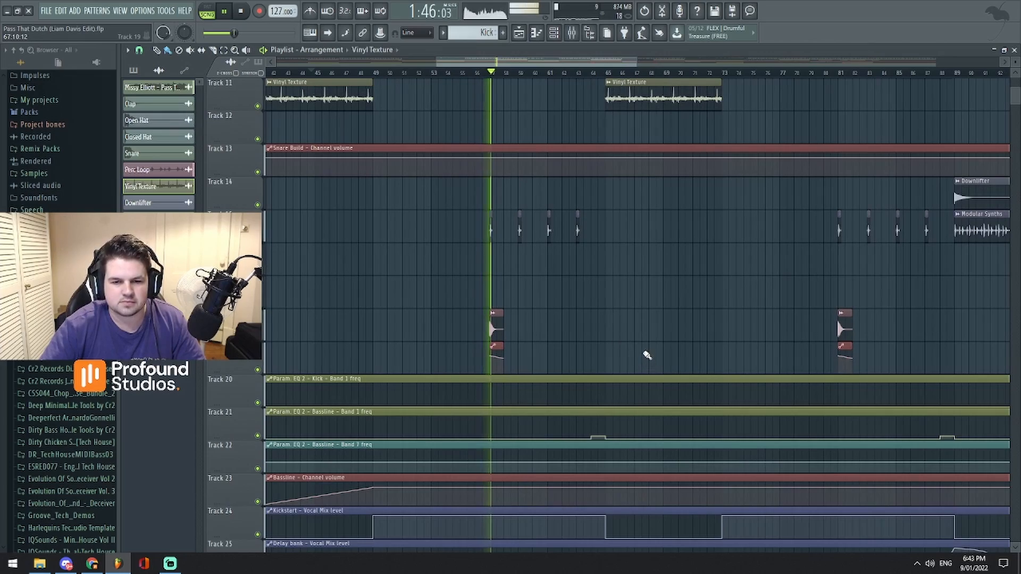
{"action": "scroll", "coordinate": [641, 351], "scroll_direction": "up", "scroll_amount": 5}
{"action": "key", "text": "space"}
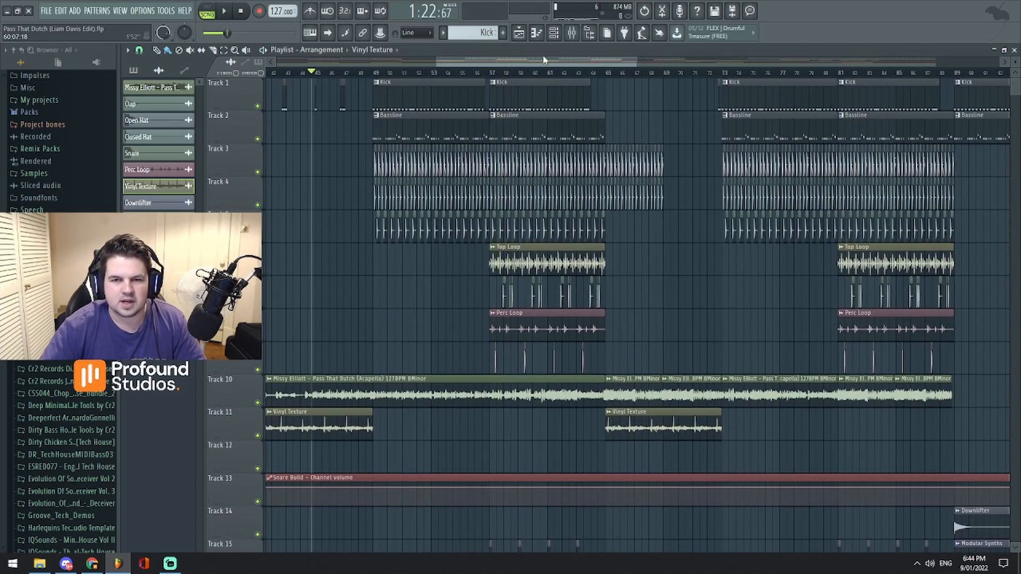
- Examine the clips on Tracks 15, 18 and 19 at bar 57 and the continuous Modular Synths clips before bar 105
{"action": "scroll", "coordinate": [497, 362], "scroll_direction": "down", "scroll_amount": 5}
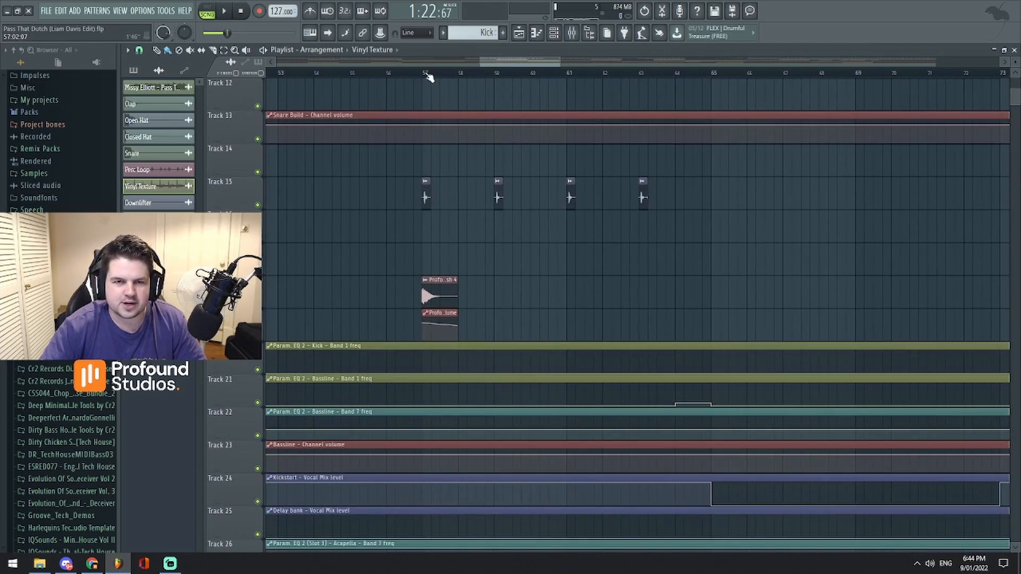
{"action": "left_click_drag", "start_coordinate": [518, 62], "coordinate": [713, 64]}
{"action": "scroll", "coordinate": [638, 197], "scroll_direction": "up", "scroll_amount": 5}
{"action": "key", "text": "space"}
{"action": "scroll", "coordinate": [490, 203], "scroll_direction": "down", "scroll_amount": 5}
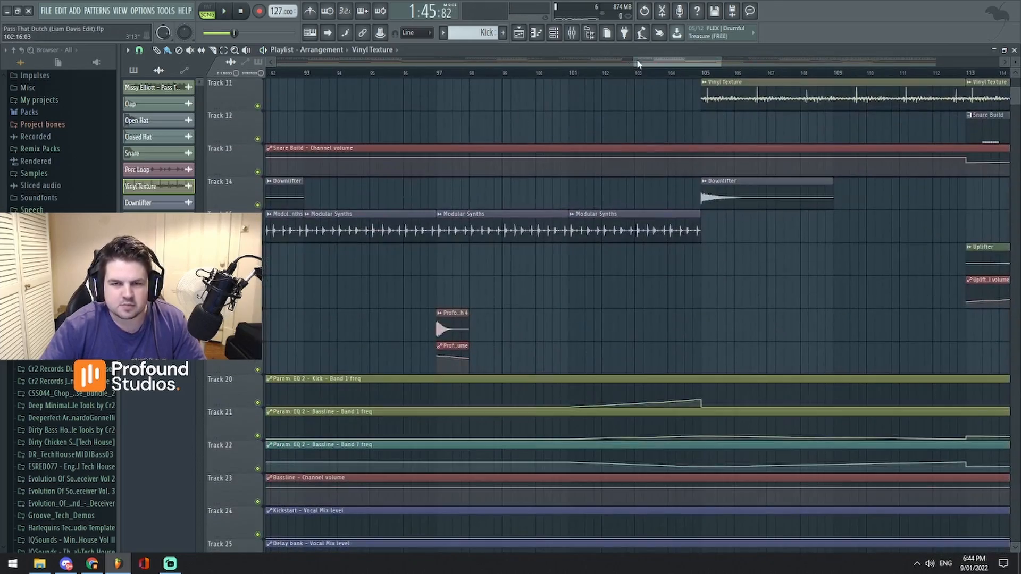
- Inspect the Modular Synths sample's channel settings and close them
{"action": "left_click_drag", "start_coordinate": [640, 63], "coordinate": [600, 54]}
{"action": "double_click", "coordinate": [488, 229]}
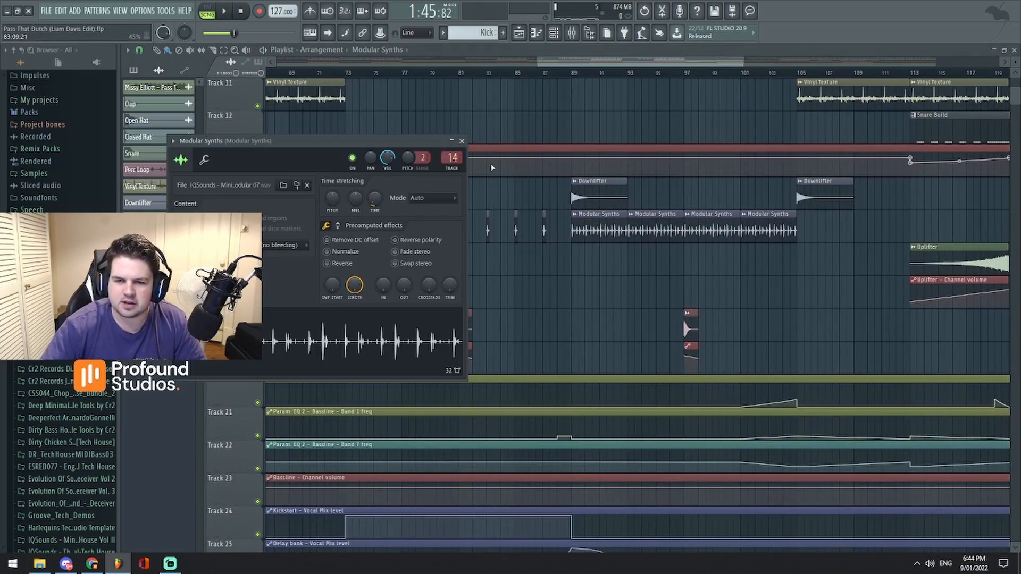
{"action": "left_click", "coordinate": [462, 142]}
- Play briefly from bar 81 and show the Modular Synths track's effect chain in the mixer
{"action": "scroll", "coordinate": [573, 324], "scroll_direction": "up", "scroll_amount": 5}
{"action": "mouse_move", "coordinate": [601, 64]}
{"action": "left_mouse_down"}
{"action": "mouse_move", "coordinate": [566, 70]}
{"action": "mouse_move", "coordinate": [610, 58]}
{"action": "left_mouse_up"}
{"action": "scroll", "coordinate": [565, 218], "scroll_direction": "down", "scroll_amount": 5}
{"action": "left_click", "coordinate": [567, 72]}
{"action": "key", "text": "space"}
{"action": "key", "text": "space"}
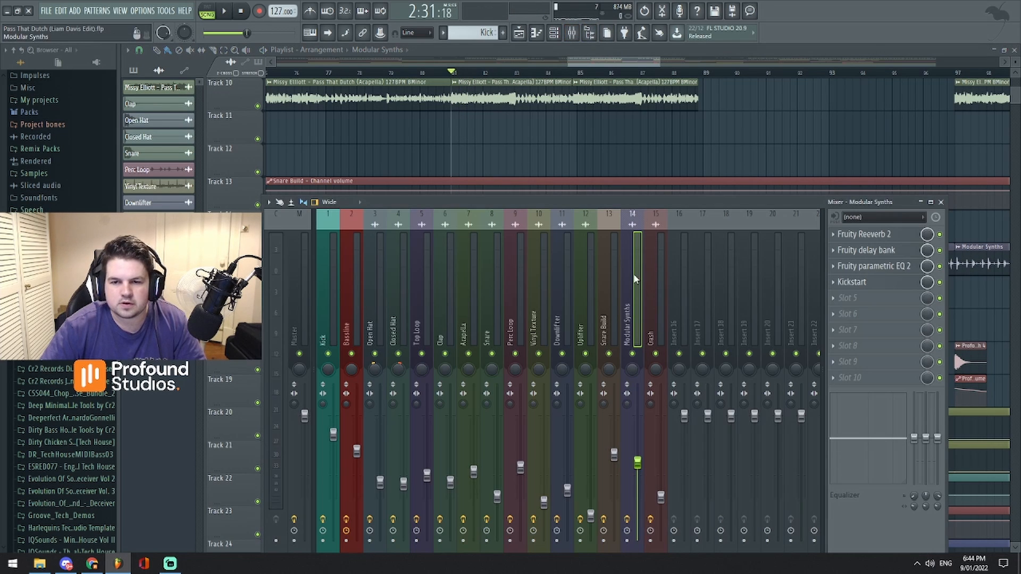
- Play from bar 81 with the Modular Synths mixer track soloed, restore the full mix, and close the mixer
{"action": "key", "text": "space"}
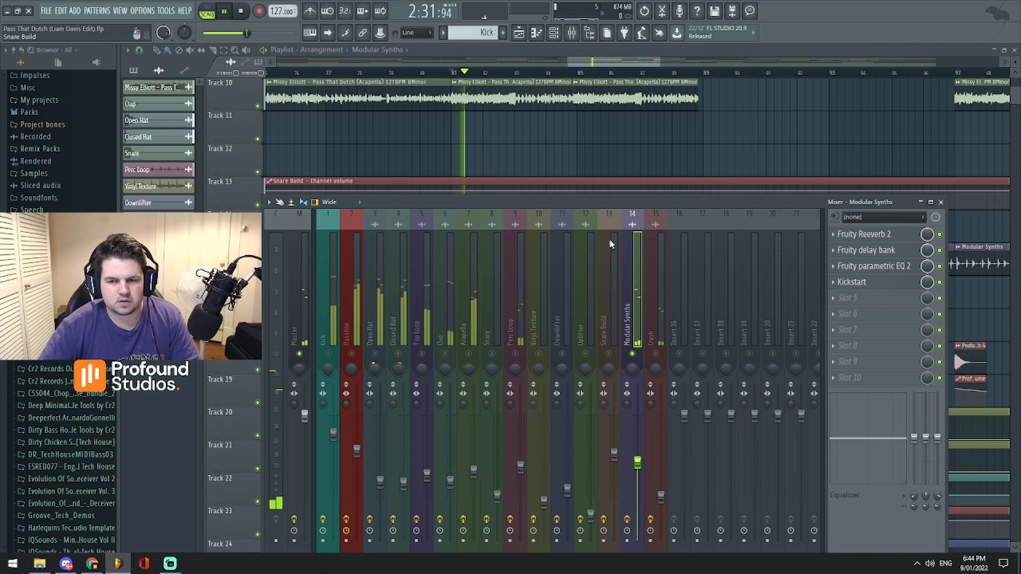
{"action": "key", "text": "space"}
{"action": "key", "text": "space"}
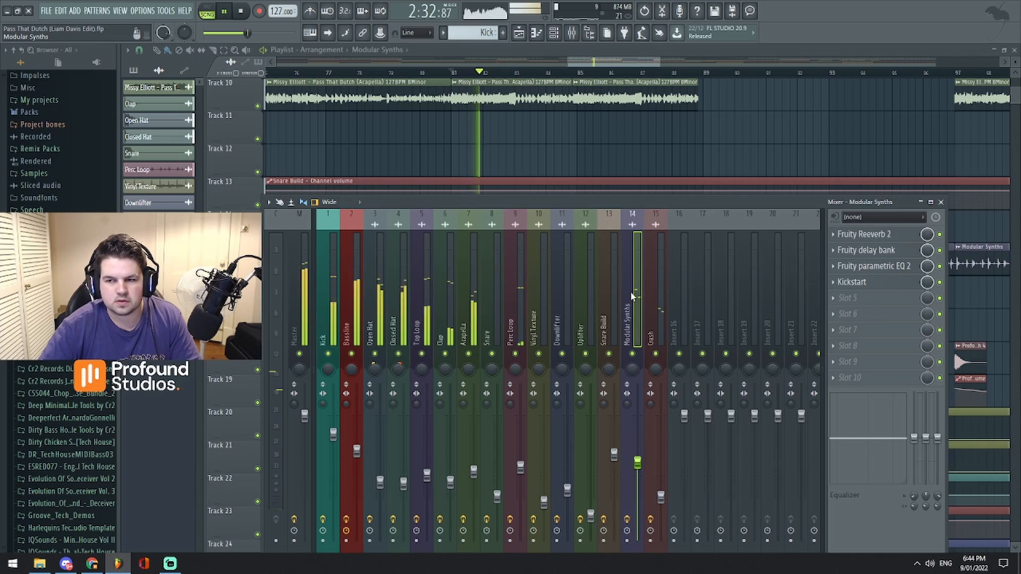
{"action": "left_click", "coordinate": [587, 64]}
- Play from bar 88 and examine the Downlifter and Modular Synths clips that start at bar 89
{"action": "scroll", "coordinate": [589, 64], "scroll_direction": "down", "scroll_amount": 3}
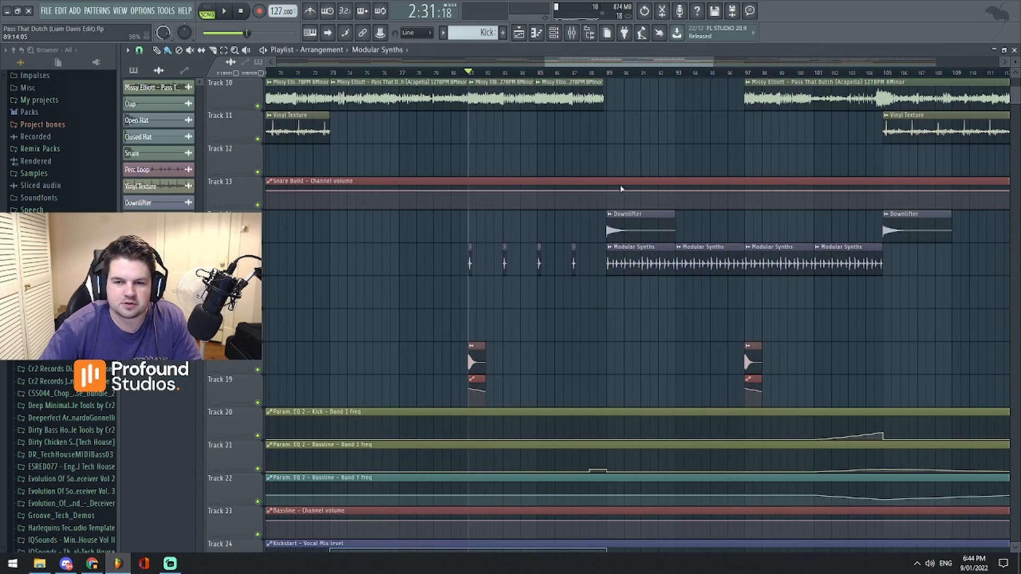
{"action": "scroll", "coordinate": [625, 133], "scroll_direction": "up", "scroll_amount": 5}
{"action": "scroll", "coordinate": [631, 148], "scroll_direction": "up", "scroll_amount": 2}
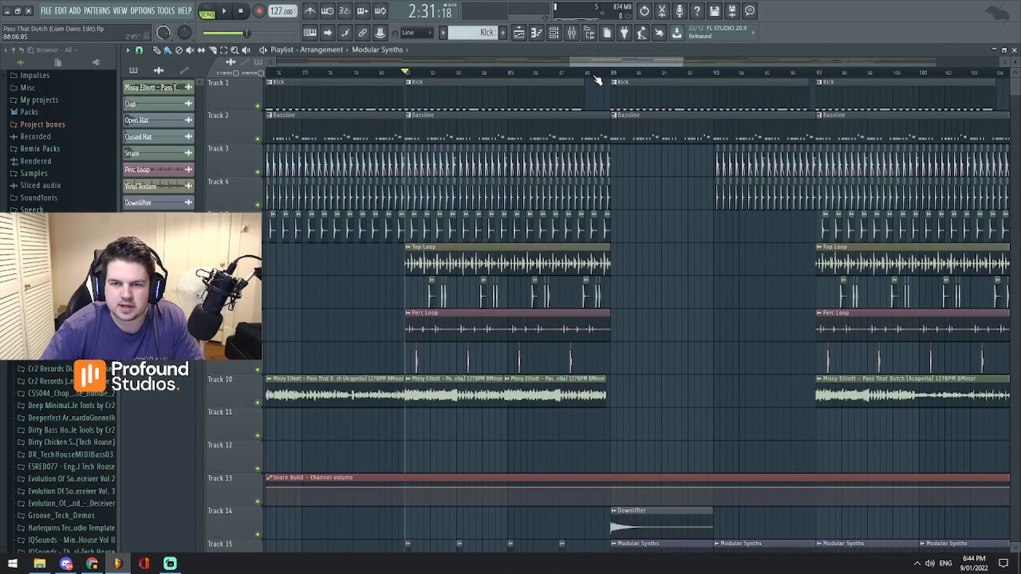
{"action": "left_click", "coordinate": [595, 74]}
{"action": "scroll", "coordinate": [636, 292], "scroll_direction": "down", "scroll_amount": 5}
{"action": "scroll", "coordinate": [636, 292], "scroll_direction": "up", "scroll_amount": 1}
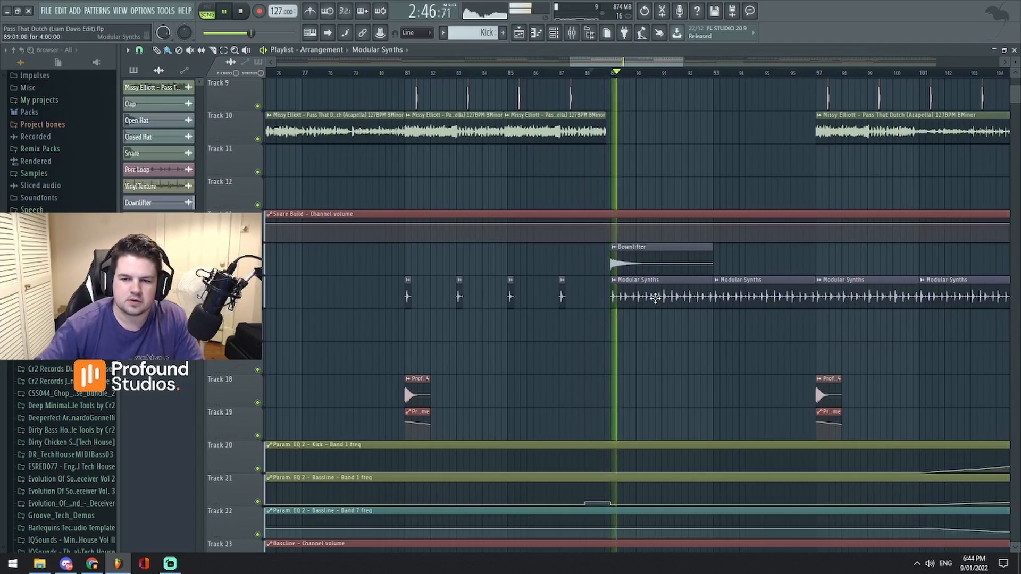
{"action": "scroll", "coordinate": [672, 390], "scroll_direction": "up", "scroll_amount": 4}
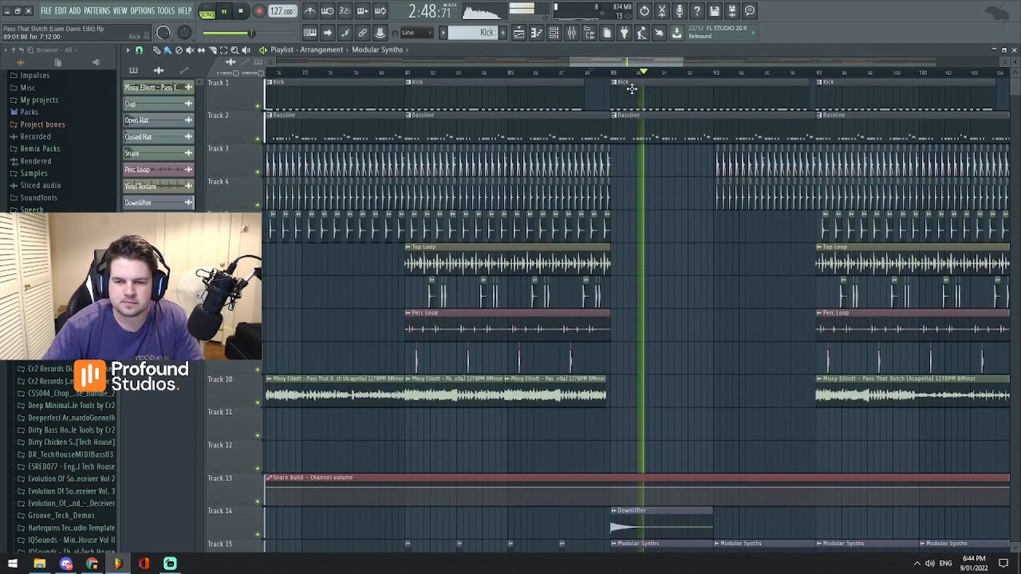
- Examine the drum, bassline and acapella clips across the whole arrangement as playback moves towards bar 93
{"action": "scroll", "coordinate": [636, 63], "scroll_direction": "down", "scroll_amount": 2}
{"action": "left_click_drag", "start_coordinate": [635, 64], "coordinate": [594, 77]}
{"action": "scroll", "coordinate": [540, 335], "scroll_direction": "down", "scroll_amount": 7}
{"action": "scroll", "coordinate": [540, 330], "scroll_direction": "up", "scroll_amount": 7}
{"action": "scroll", "coordinate": [723, 244], "scroll_direction": "down", "scroll_amount": 4}
{"action": "scroll", "coordinate": [723, 245], "scroll_direction": "up", "scroll_amount": 4}
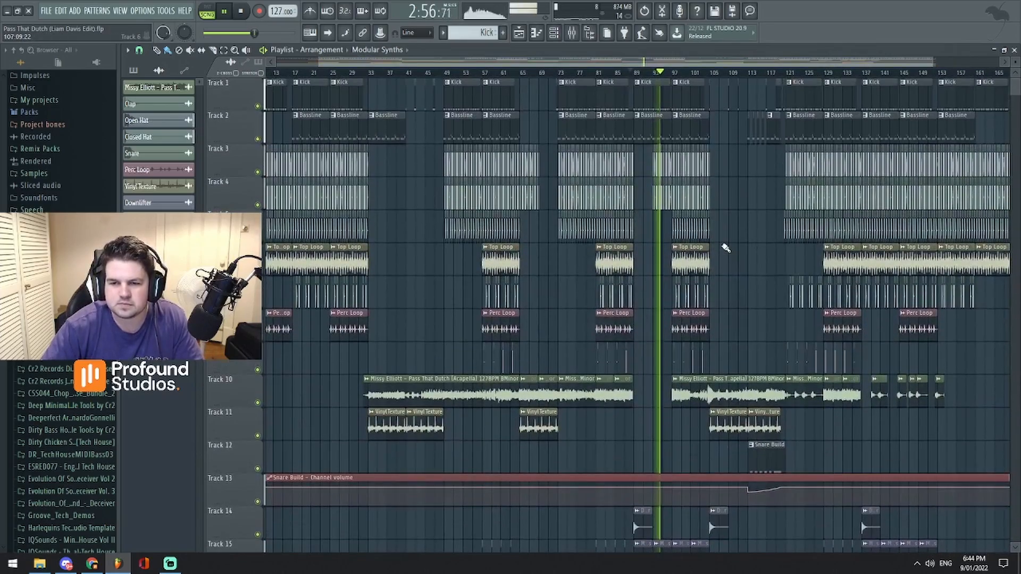
- Follow playback past bar 97, examine the second breakdown's Vinyl Texture and Snare Build clips from bar 105, and stop
{"action": "left_click_drag", "start_coordinate": [706, 63], "coordinate": [709, 67]}
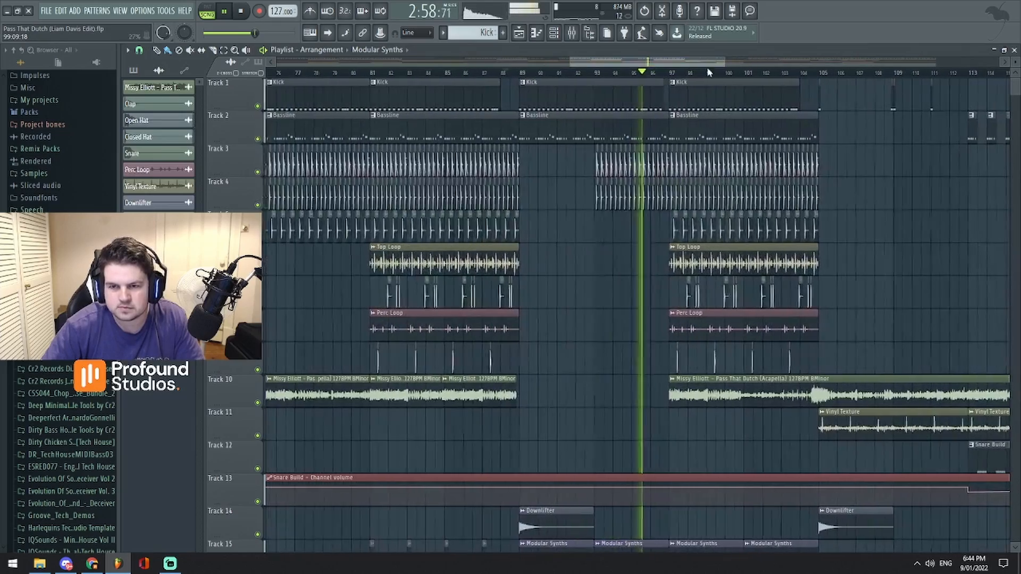
{"action": "scroll", "coordinate": [736, 308], "scroll_direction": "down", "scroll_amount": 5}
{"action": "scroll", "coordinate": [734, 311], "scroll_direction": "up", "scroll_amount": 5}
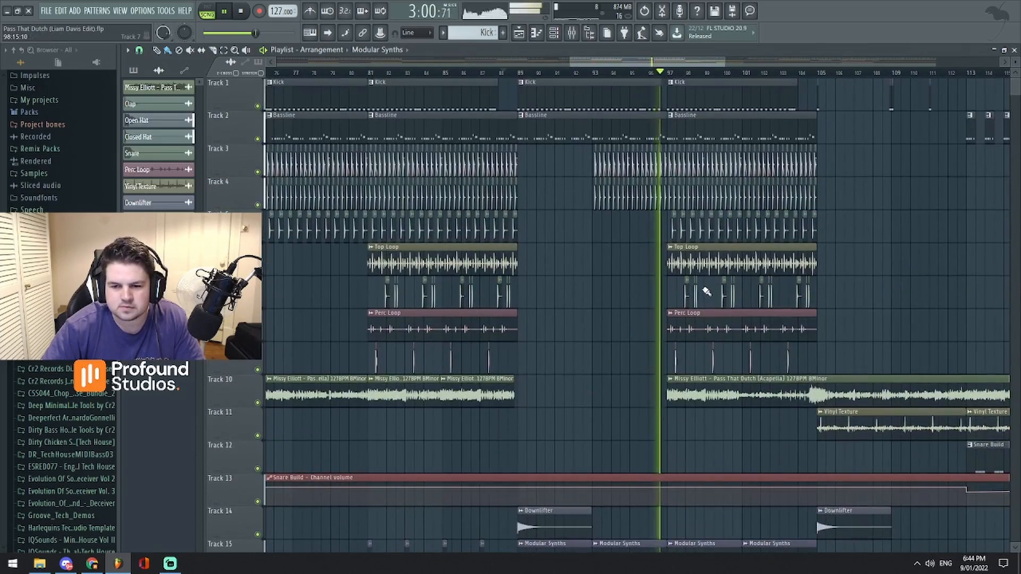
{"action": "left_click_drag", "start_coordinate": [667, 61], "coordinate": [690, 61]}
{"action": "scroll", "coordinate": [729, 318], "scroll_direction": "down", "scroll_amount": 2}
{"action": "scroll", "coordinate": [730, 324], "scroll_direction": "up", "scroll_amount": 2}
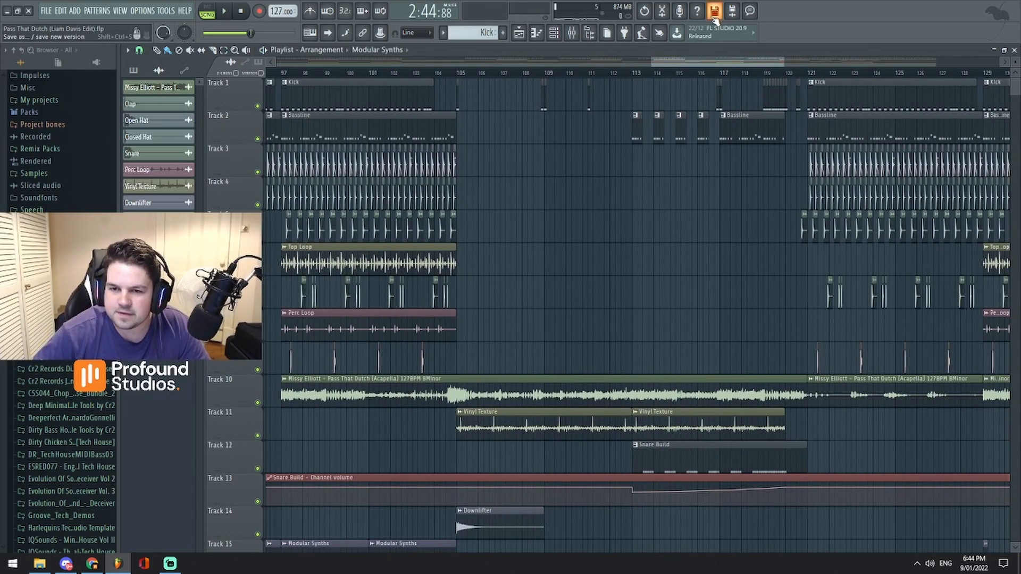
- Move the playhead to bar 113 and briefly play the start of the Snare Build and chopped Bassline clips
{"action": "scroll", "coordinate": [705, 61], "scroll_direction": "up", "scroll_amount": 4}
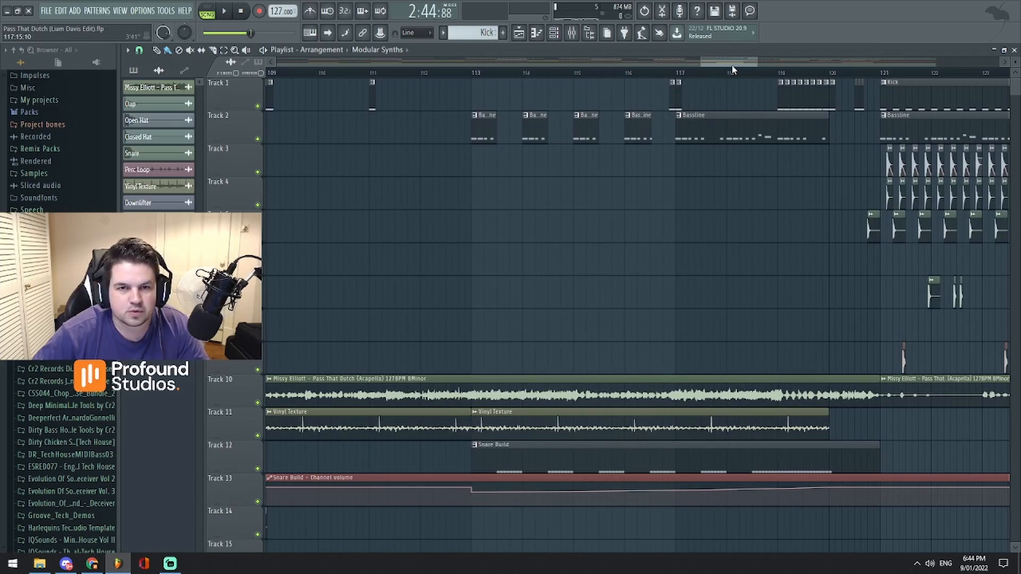
{"action": "scroll", "coordinate": [733, 70], "scroll_direction": "down", "scroll_amount": 8}
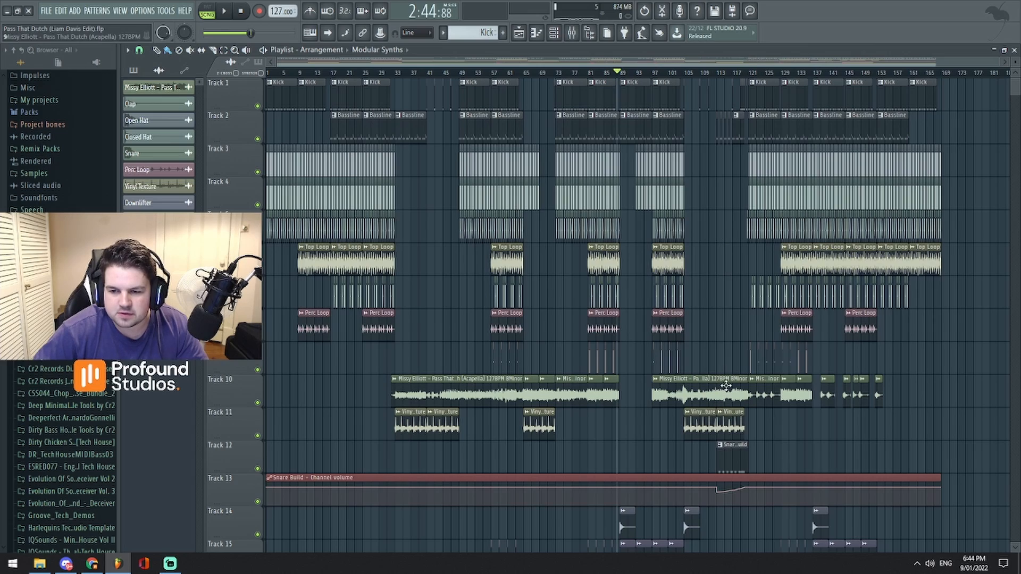
{"action": "left_click", "coordinate": [718, 74]}
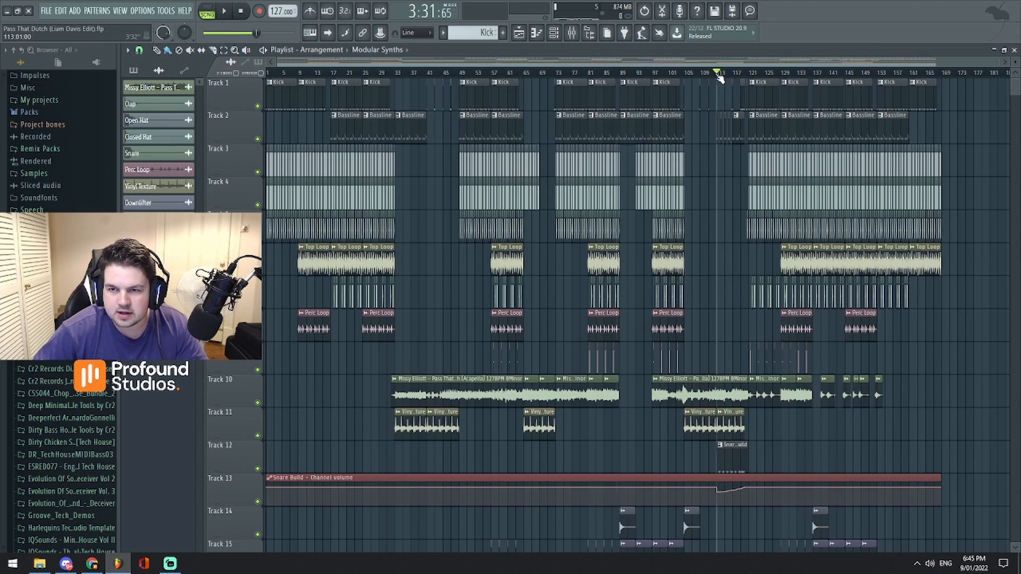
{"action": "scroll", "coordinate": [722, 61], "scroll_direction": "up", "scroll_amount": 4}
{"action": "left_click_drag", "start_coordinate": [722, 62], "coordinate": [534, 62]}
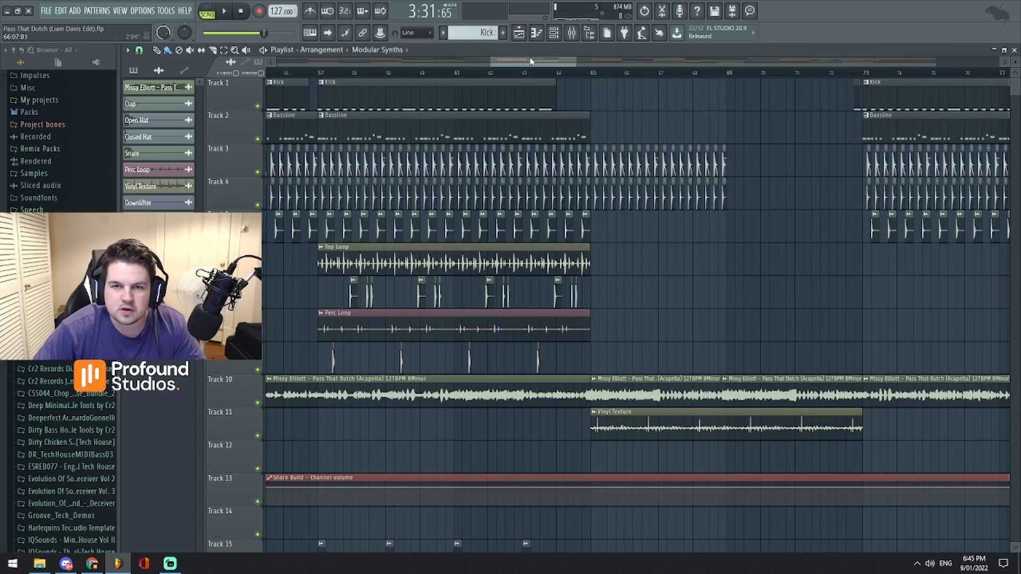
{"action": "scroll", "coordinate": [530, 61], "scroll_direction": "down", "scroll_amount": 5}
{"action": "scroll", "coordinate": [526, 64], "scroll_direction": "up", "scroll_amount": 7}
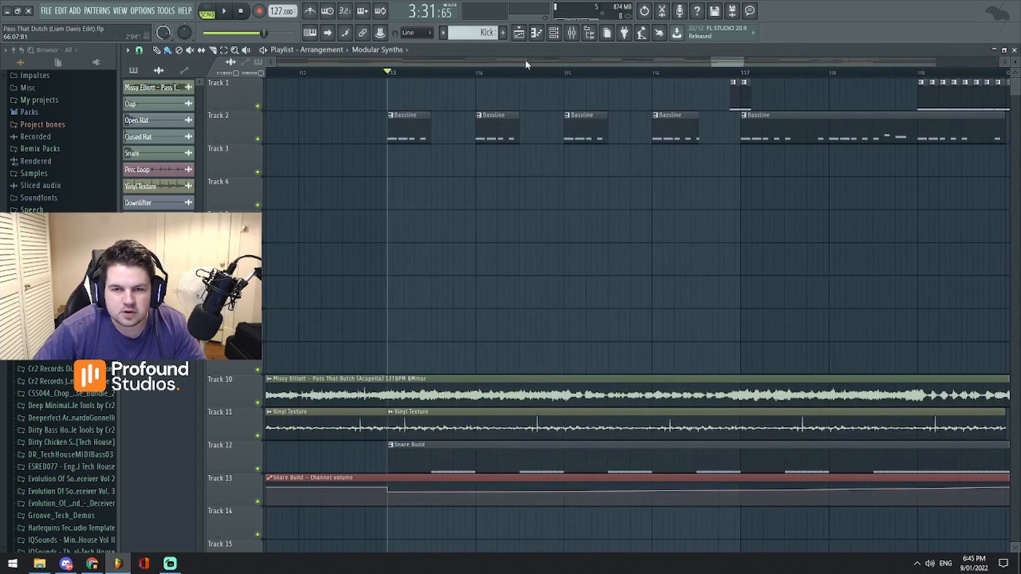
{"action": "key", "text": "space"}
{"action": "key", "text": "space"}
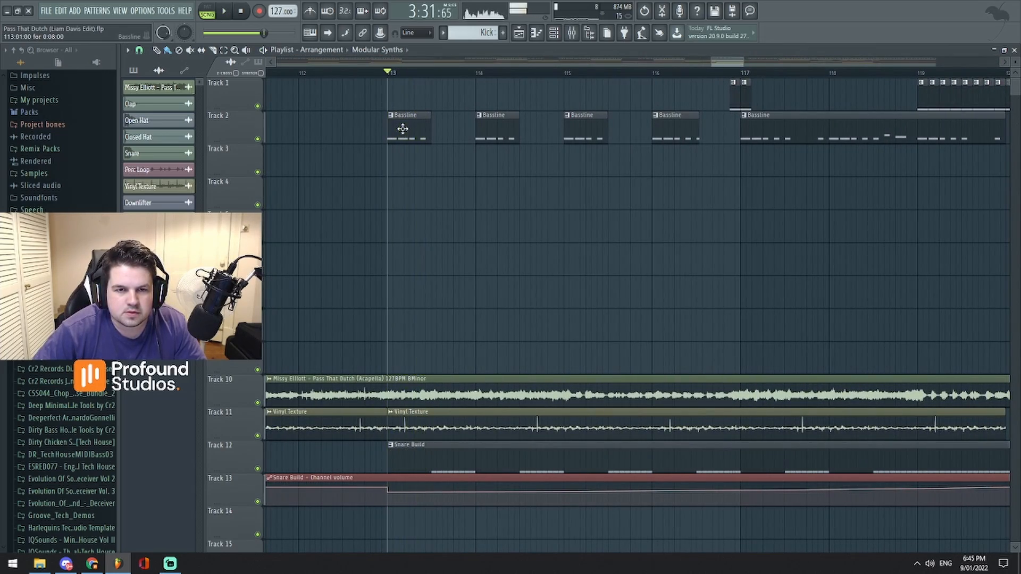
- Solo the Bassline and Snare Build mixer tracks and play their interplay from bar 113 twice
{"action": "key", "text": "F9"}
{"action": "right_click", "coordinate": [351, 354]}
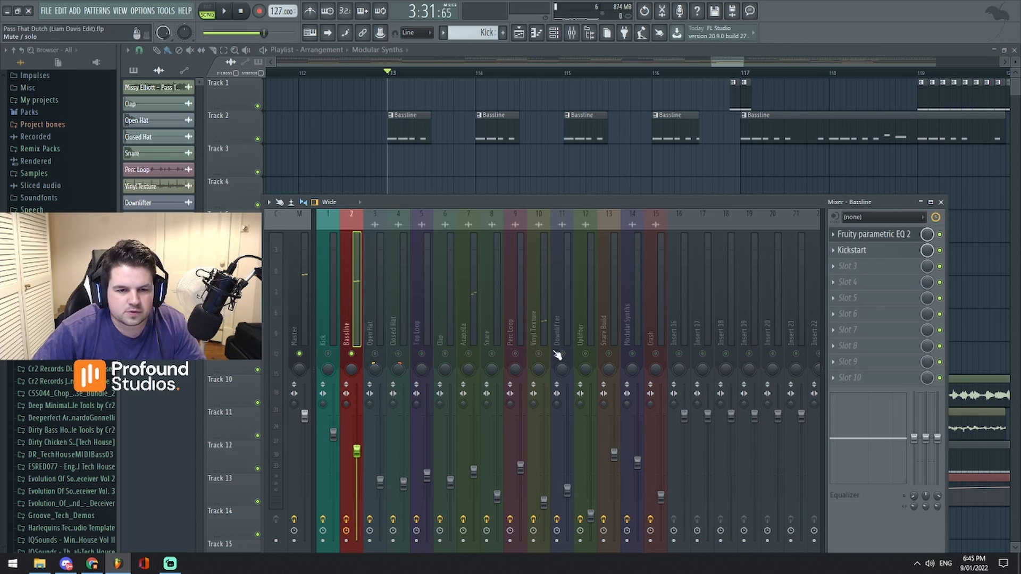
{"action": "left_click", "coordinate": [608, 354]}
{"action": "key", "text": "space"}
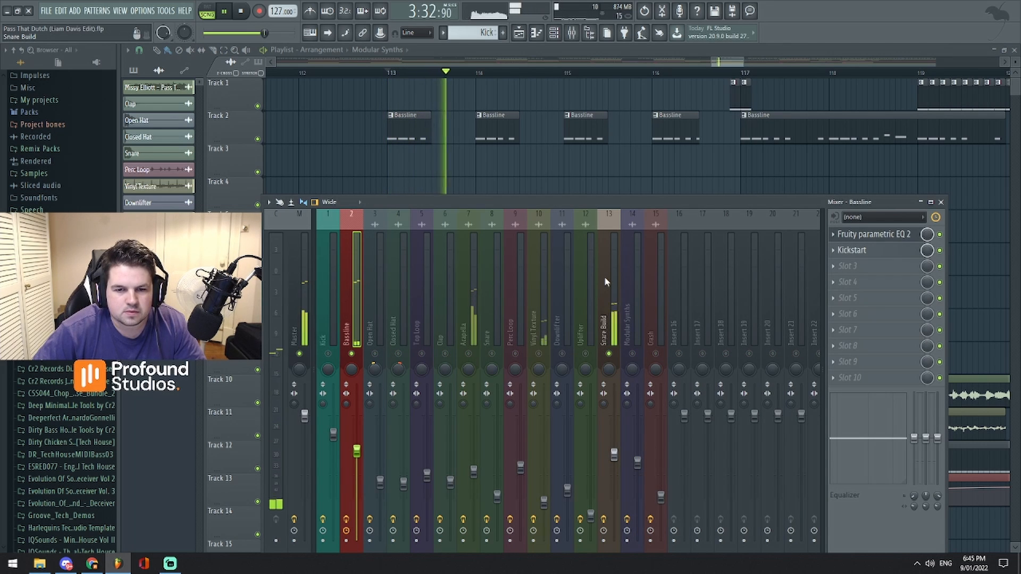
{"action": "key", "text": "space"}
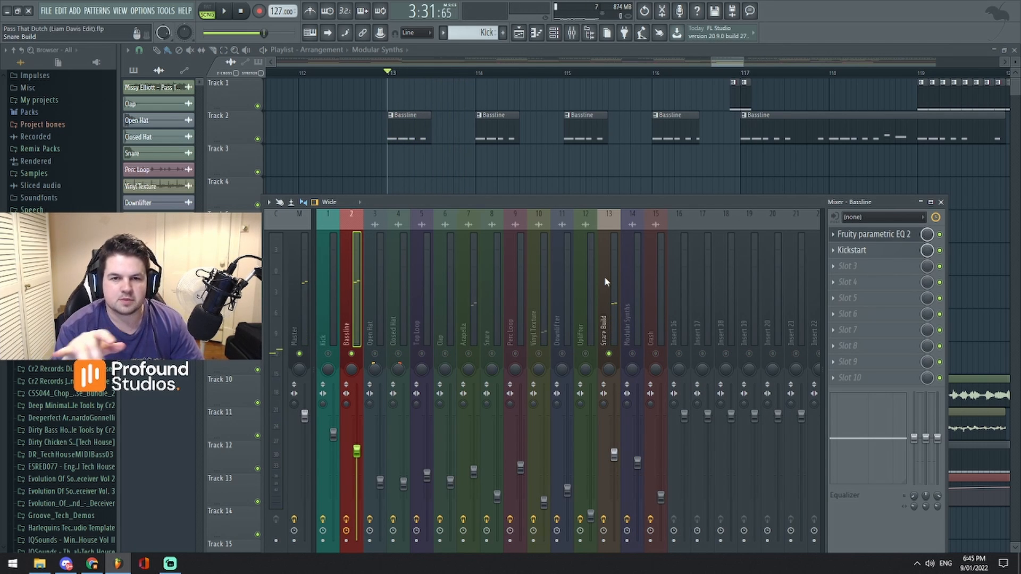
{"action": "key", "text": "space"}
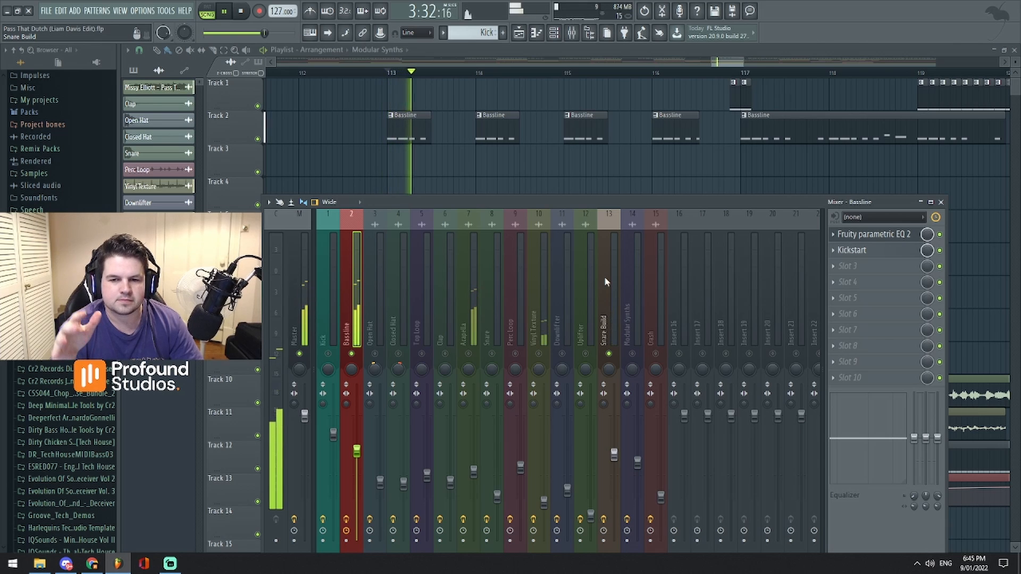
{"action": "key", "text": "space"}
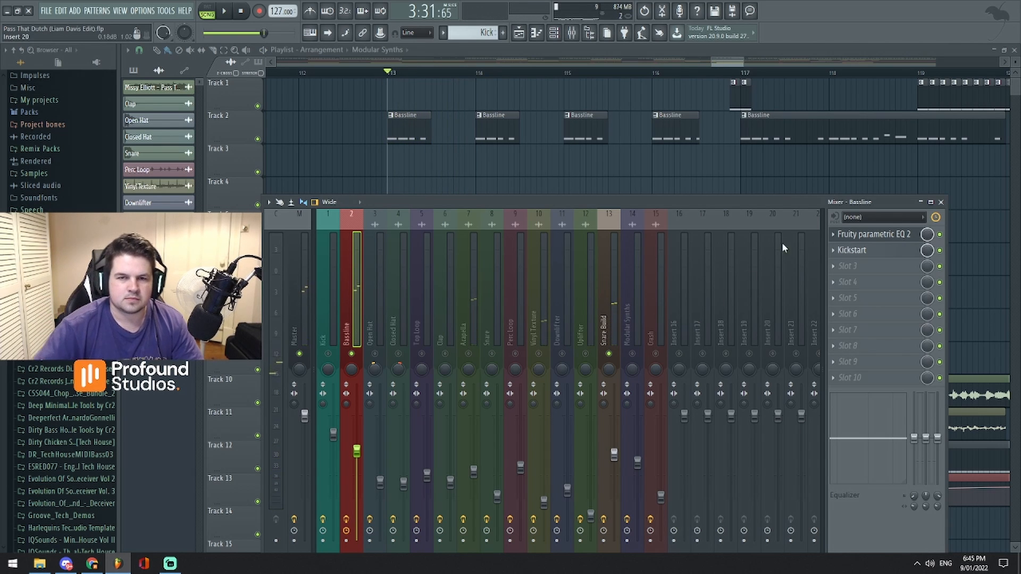
- Close the mixer and play the build from bar 113 to about bar 120, following its clips
{"action": "left_click", "coordinate": [940, 202]}
{"action": "scroll", "coordinate": [728, 63], "scroll_direction": "down", "scroll_amount": 2}
{"action": "key", "text": "space"}
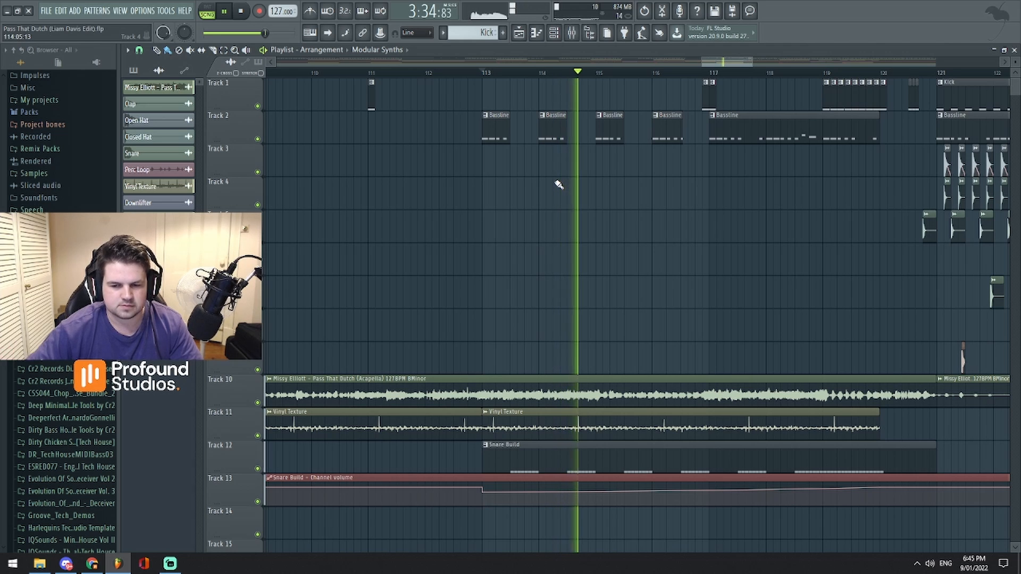
{"action": "scroll", "coordinate": [737, 63], "scroll_direction": "down", "scroll_amount": 2}
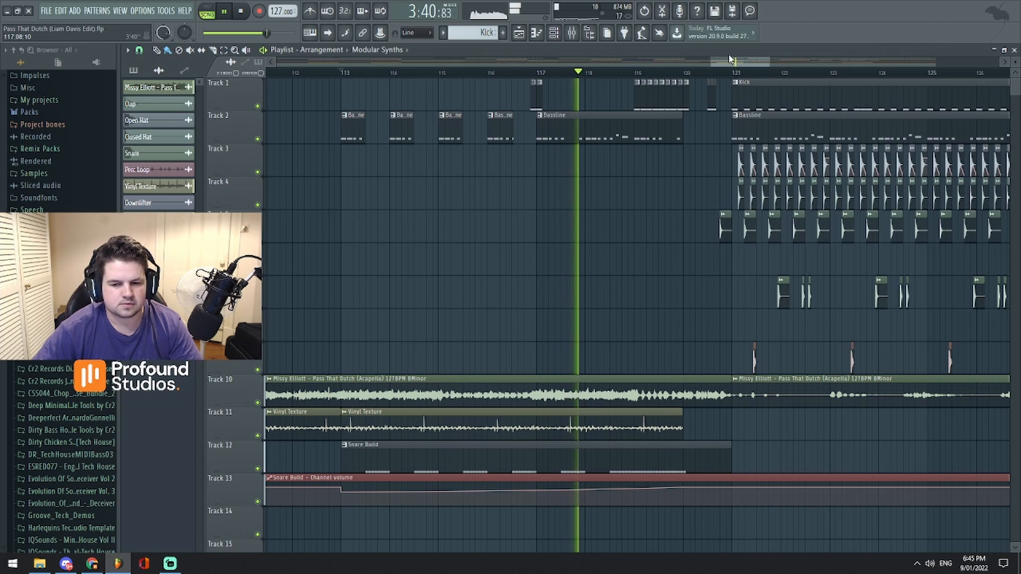
{"action": "scroll", "coordinate": [737, 64], "scroll_direction": "up", "scroll_amount": 2}
{"action": "scroll", "coordinate": [738, 62], "scroll_direction": "up", "scroll_amount": 1}
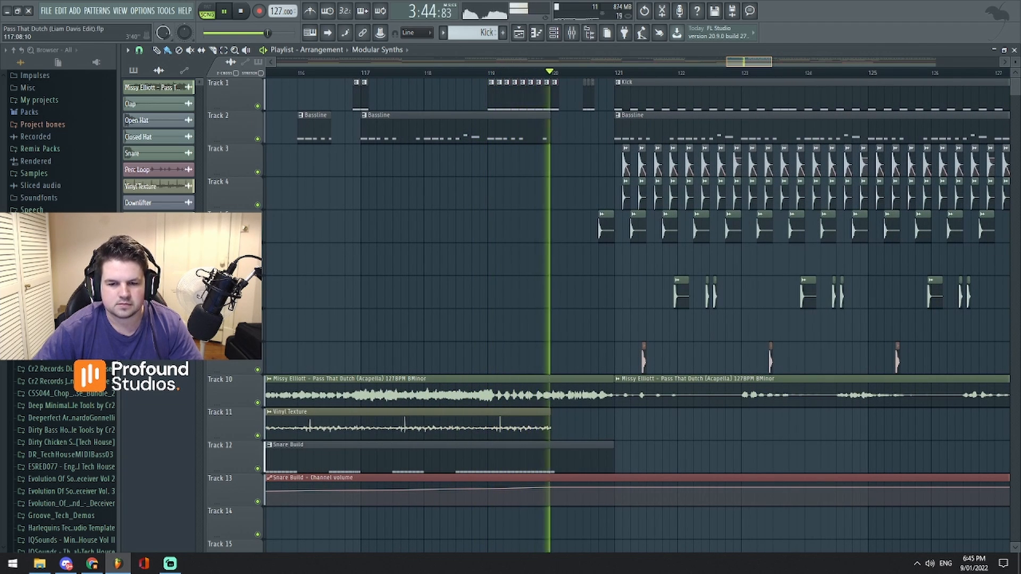
{"action": "key", "text": "space"}
- Examine the mixer and the clips leading into bar 121, and briefly play from bar 113
{"action": "key", "text": "F9"}
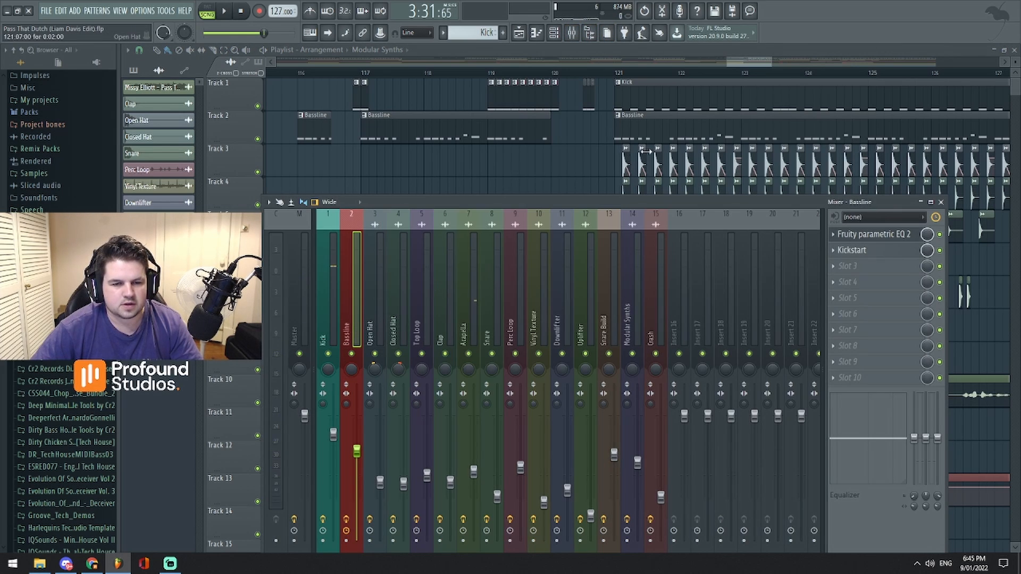
{"action": "left_click_drag", "start_coordinate": [739, 63], "coordinate": [735, 91]}
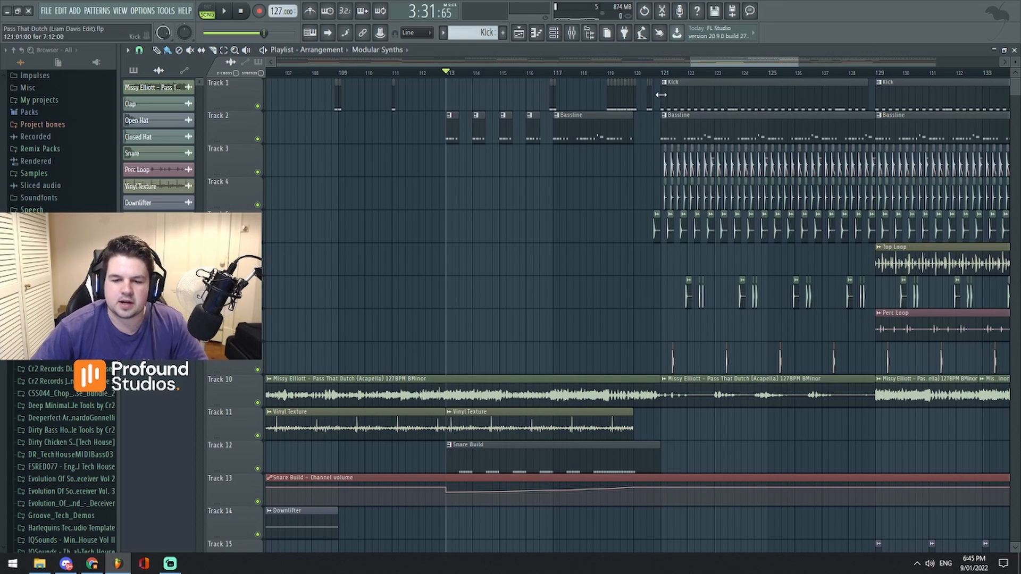
{"action": "left_click_drag", "start_coordinate": [714, 63], "coordinate": [705, 74]}
{"action": "key", "text": "space"}
{"action": "key", "text": "space"}
- Reposition the mixer window, and examine the Uplifter clip and its channel volume automation from bar 113
{"action": "left_click", "coordinate": [572, 34]}
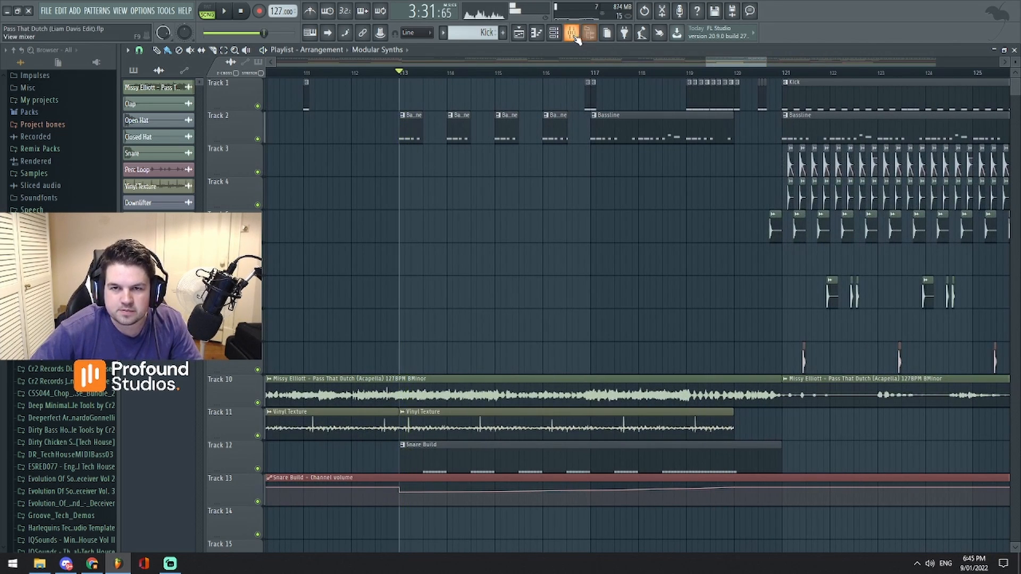
{"action": "left_click_drag", "start_coordinate": [611, 212], "coordinate": [678, 120]}
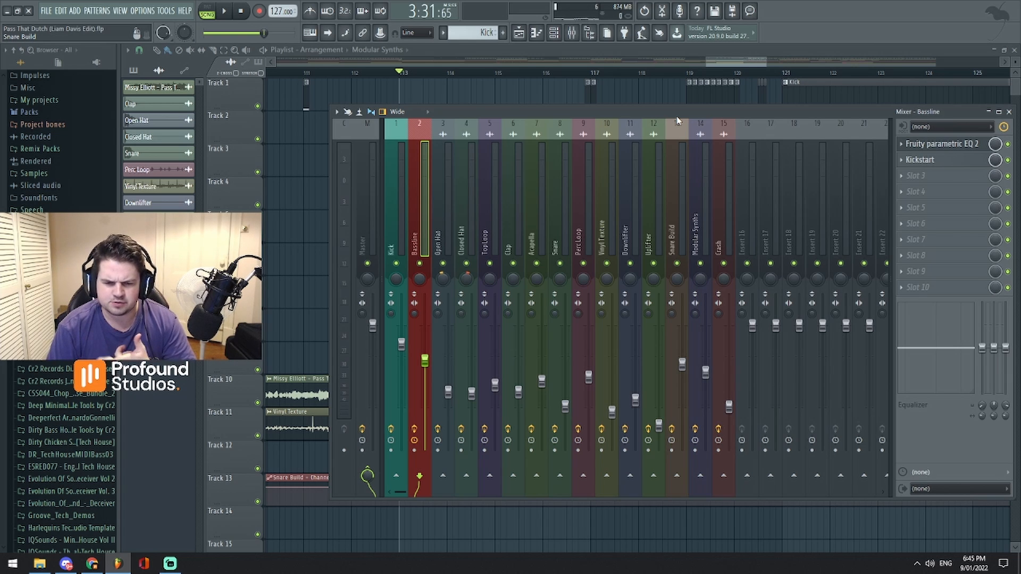
{"action": "left_click", "coordinate": [1009, 112]}
{"action": "scroll", "coordinate": [638, 269], "scroll_direction": "down", "scroll_amount": 5}
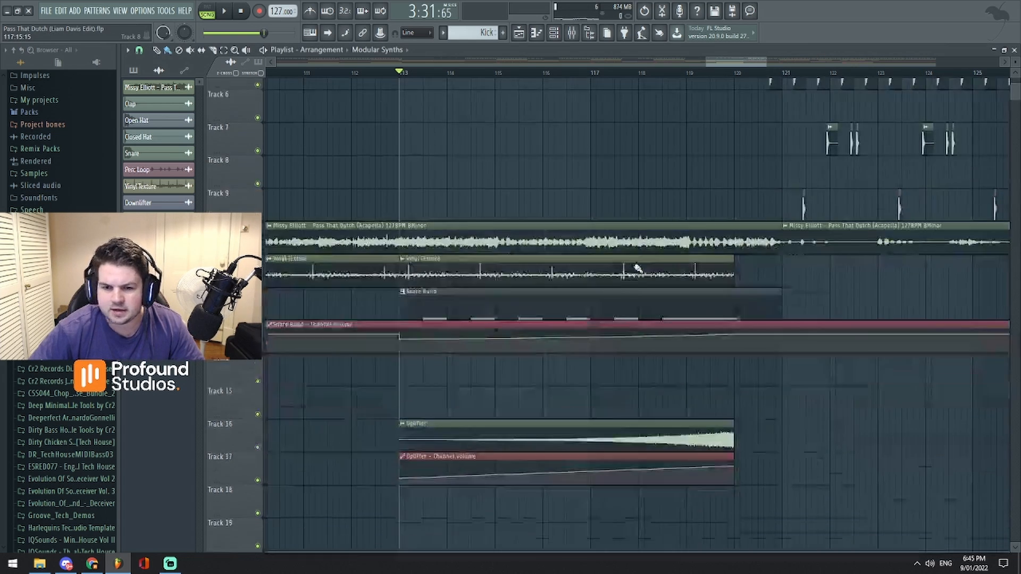
{"action": "scroll", "coordinate": [636, 255], "scroll_direction": "up", "scroll_amount": 5}
{"action": "left_click", "coordinate": [571, 37]}
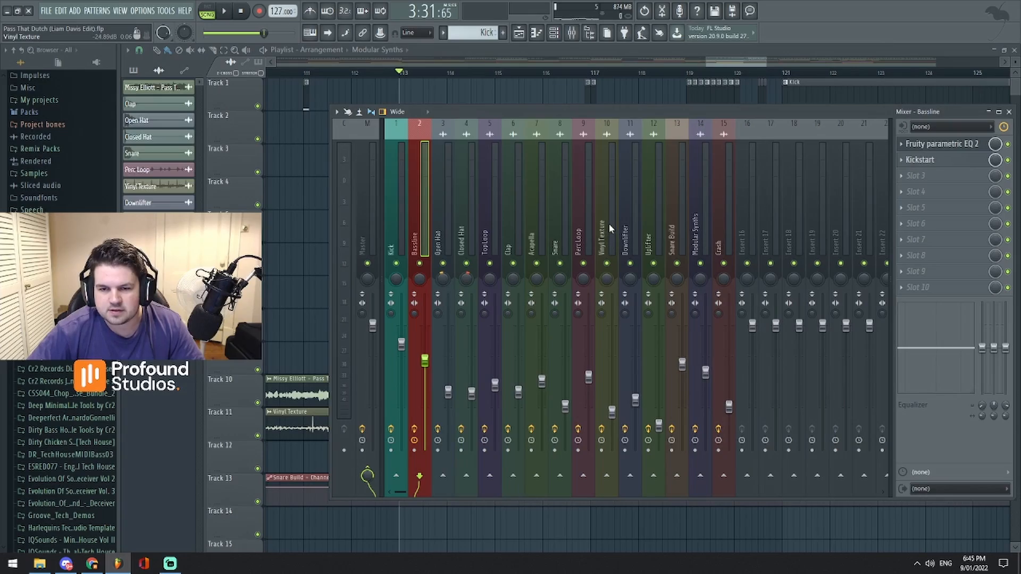
- Briefly play the build again from bar 113 and examine the arrangement through the final drop
{"action": "key", "text": "space"}
{"action": "left_click", "coordinate": [723, 63]}
{"action": "scroll", "coordinate": [723, 62], "scroll_direction": "down", "scroll_amount": 2}
{"action": "key", "text": "space"}
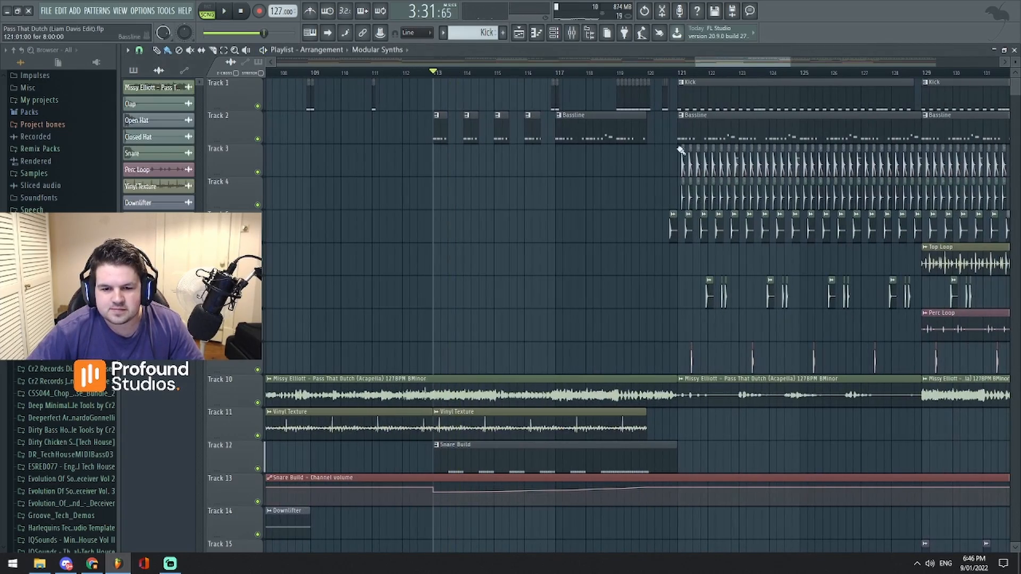
{"action": "scroll", "coordinate": [639, 90], "scroll_direction": "down", "scroll_amount": 5}
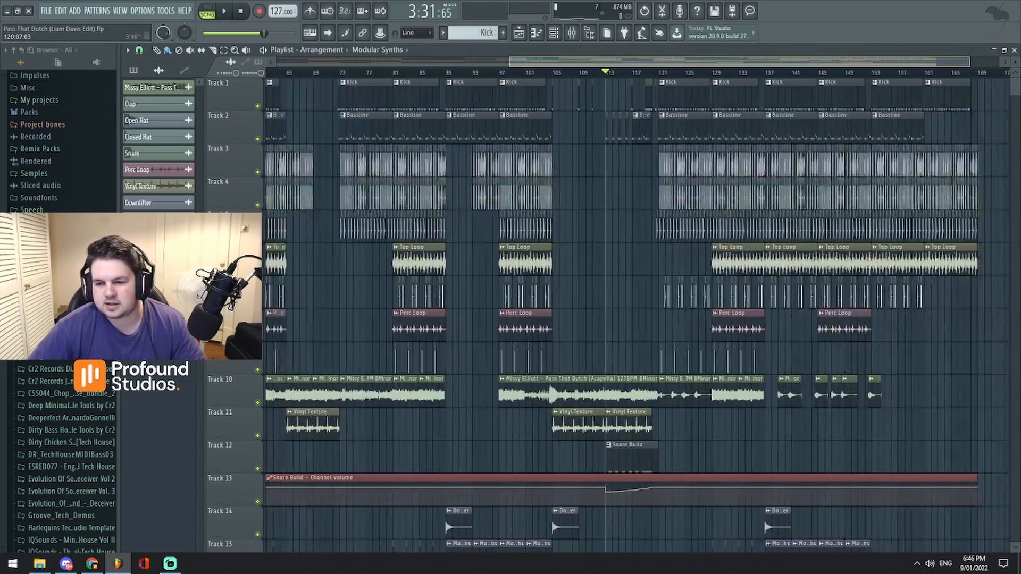
- Play from bar 113 and examine the Uplifter clip and the kick, bassline and snare build EQ automation during the build
{"action": "key", "text": "space"}
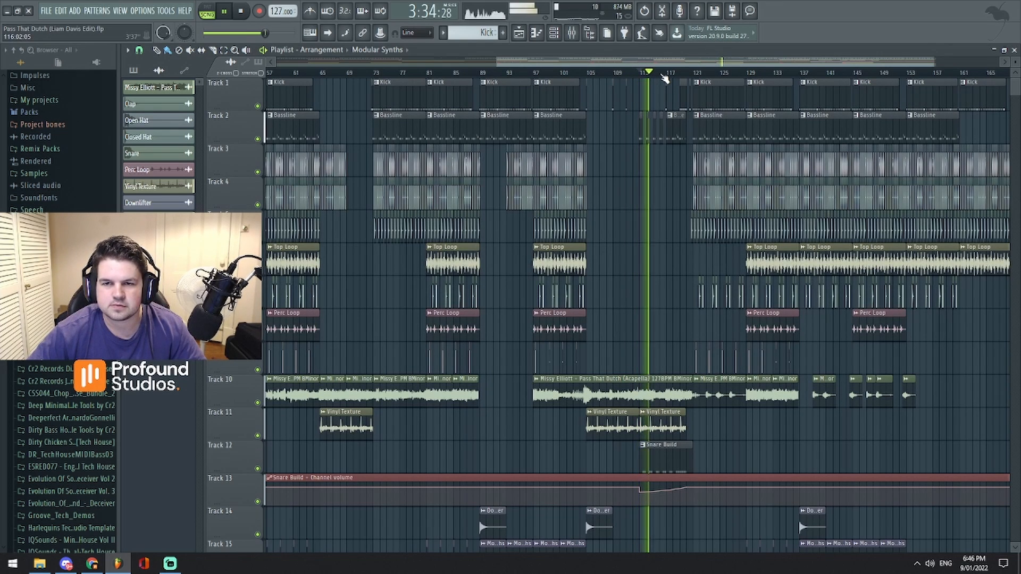
{"action": "scroll", "coordinate": [666, 78], "scroll_direction": "up", "scroll_amount": 3}
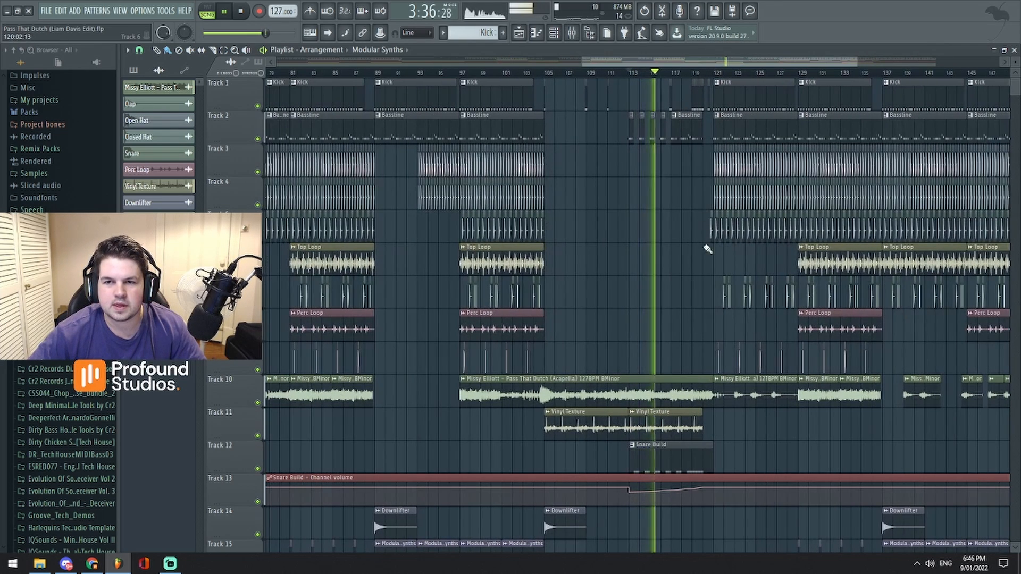
{"action": "scroll", "coordinate": [710, 253], "scroll_direction": "down", "scroll_amount": 4}
{"action": "scroll", "coordinate": [710, 254], "scroll_direction": "down", "scroll_amount": 1}
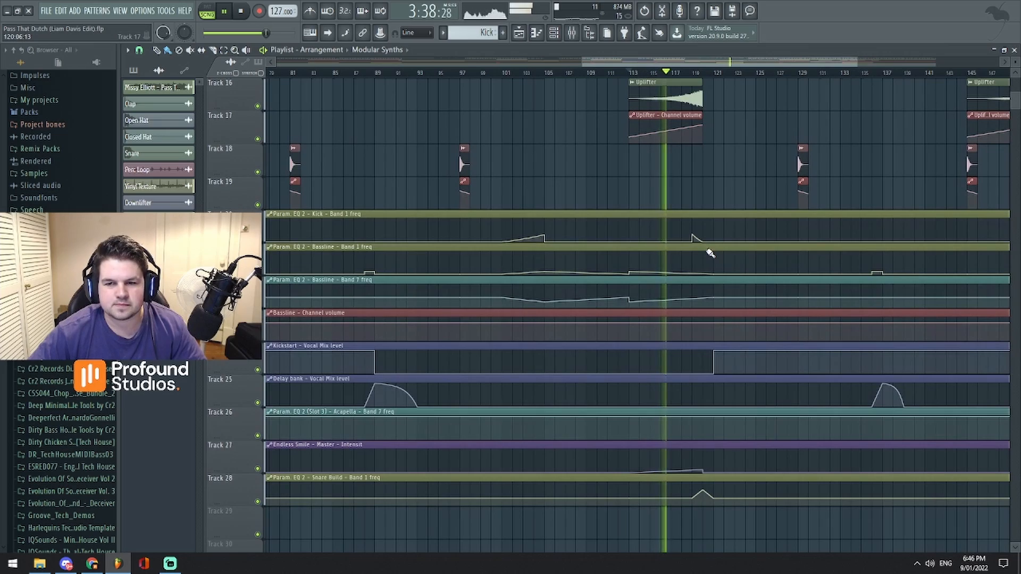
{"action": "scroll", "coordinate": [710, 250], "scroll_direction": "up", "scroll_amount": 2}
{"action": "scroll", "coordinate": [713, 176], "scroll_direction": "up", "scroll_amount": 4}
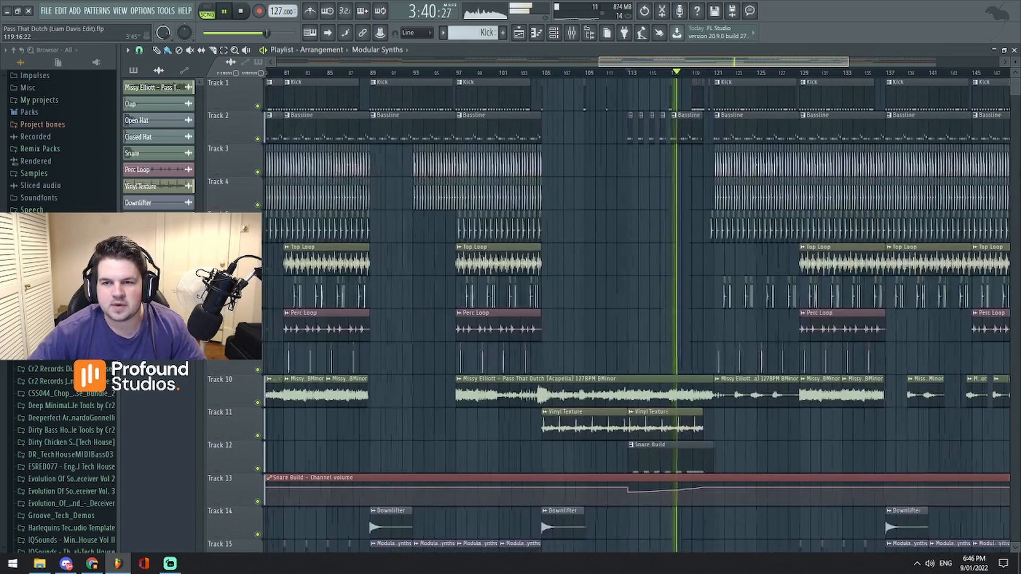
{"action": "scroll", "coordinate": [723, 101], "scroll_direction": "up", "scroll_amount": 3}
{"action": "scroll", "coordinate": [581, 76], "scroll_direction": "up", "scroll_amount": 2}
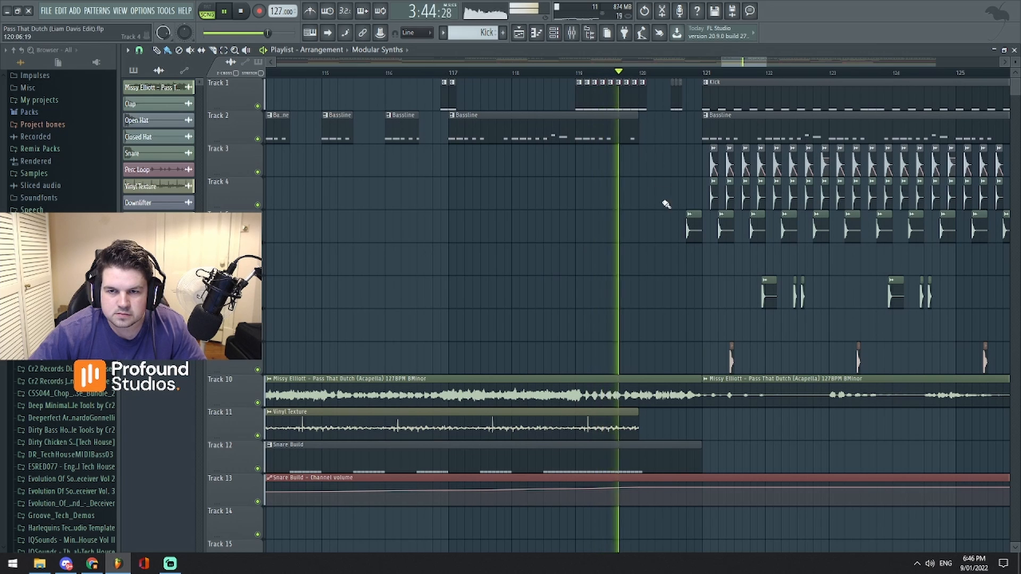
- Stop playback and examine the Snare Build Band 1 frequency automation between bars 119 and 121
{"action": "scroll", "coordinate": [670, 256], "scroll_direction": "down", "scroll_amount": 3}
{"action": "scroll", "coordinate": [671, 294], "scroll_direction": "down", "scroll_amount": 3}
{"action": "key", "text": "space"}
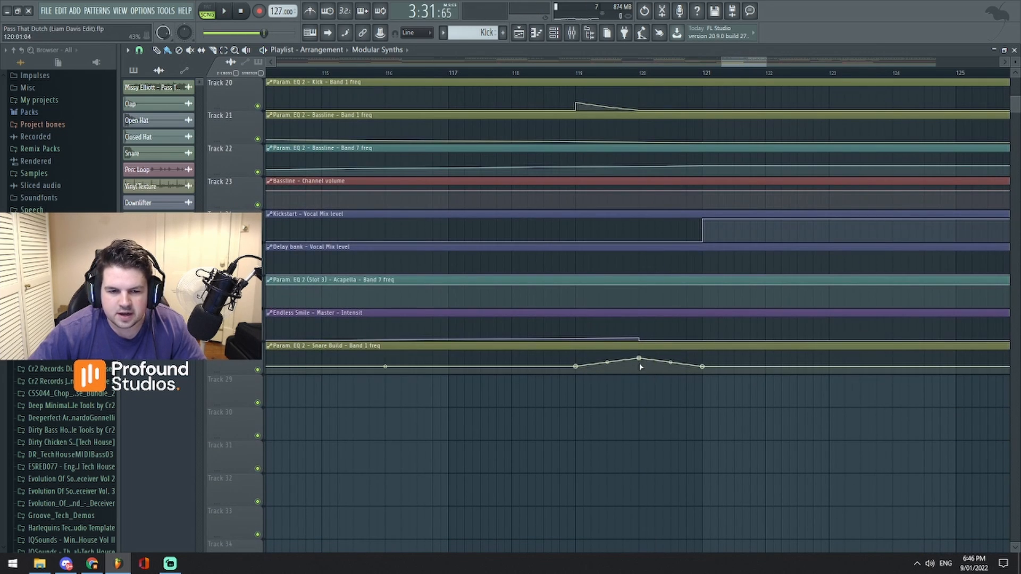
{"action": "scroll", "coordinate": [640, 367], "scroll_direction": "down", "scroll_amount": 2}
{"action": "scroll", "coordinate": [634, 358], "scroll_direction": "up", "scroll_amount": 3}
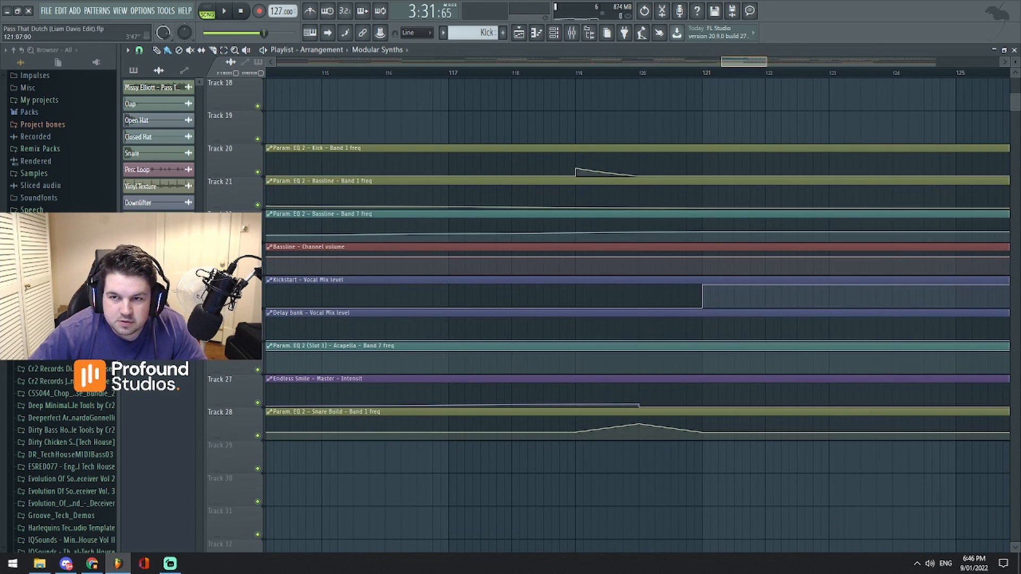
{"action": "scroll", "coordinate": [690, 103], "scroll_direction": "up", "scroll_amount": 2}
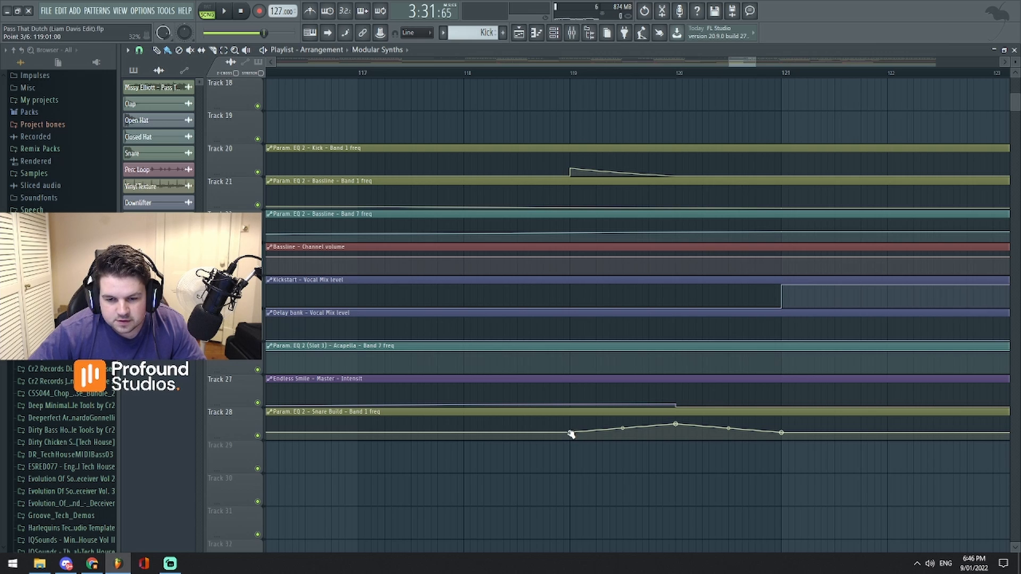
- Play twice from just before bar 119, following the end of the build towards the drop at bar 121
{"action": "left_click", "coordinate": [564, 73]}
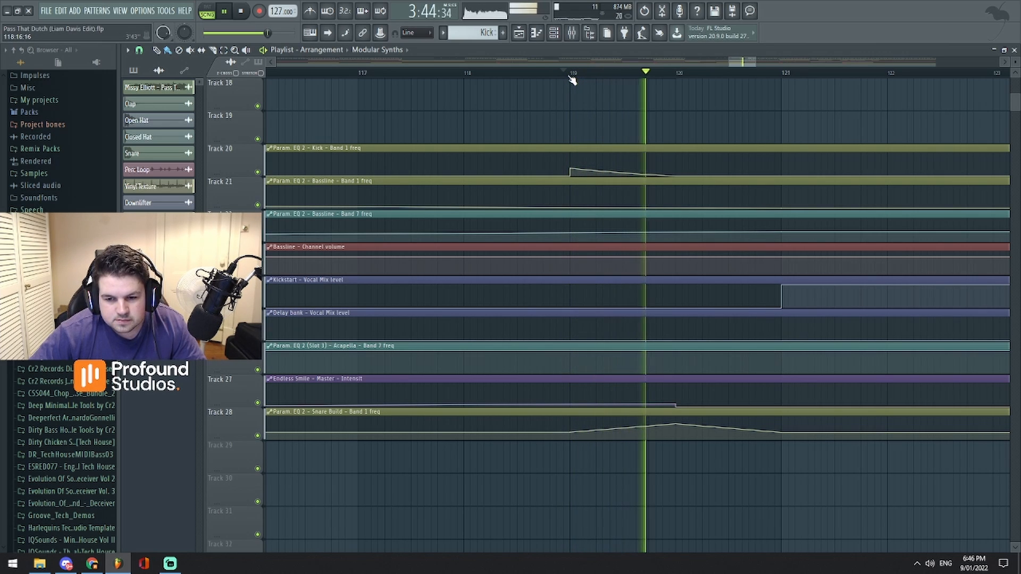
{"action": "key", "text": "space"}
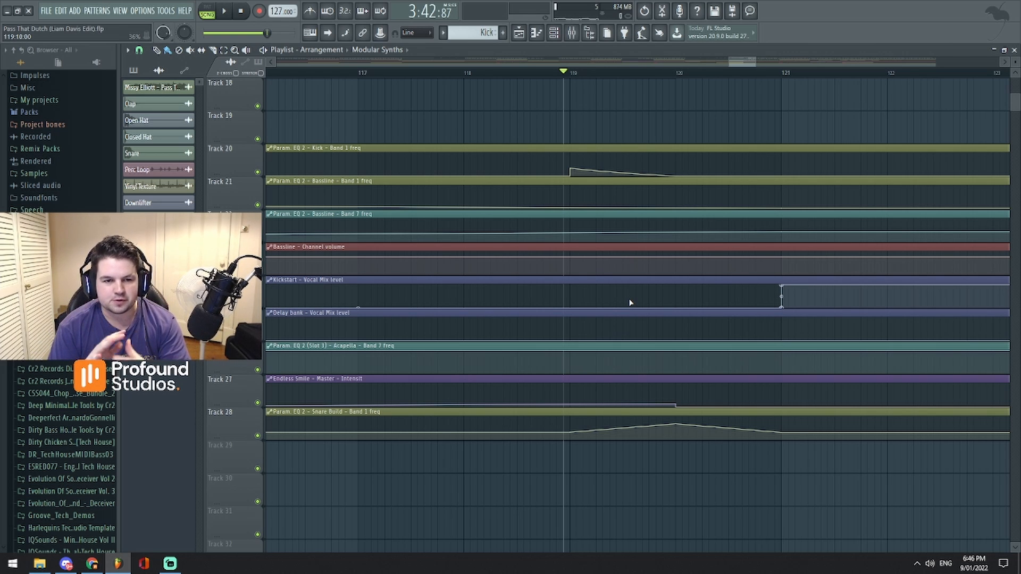
{"action": "scroll", "coordinate": [672, 302], "scroll_direction": "up", "scroll_amount": 10}
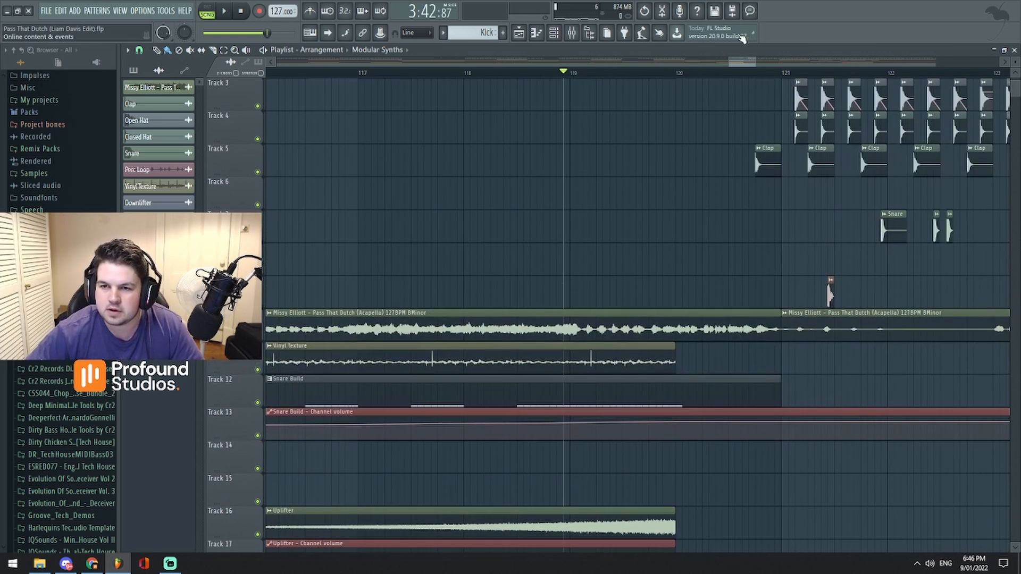
{"action": "key", "text": "space"}
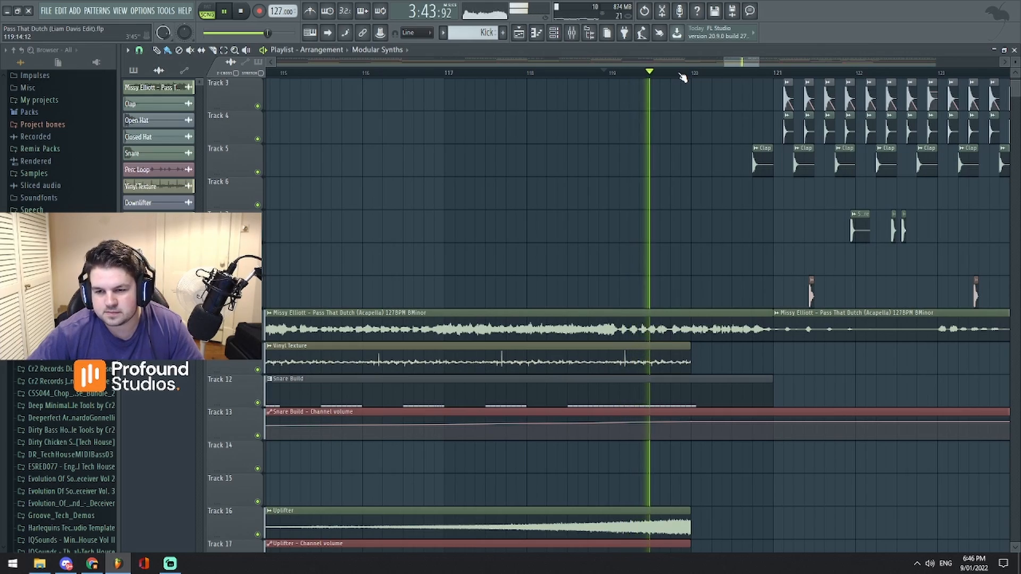
{"action": "scroll", "coordinate": [742, 61], "scroll_direction": "down", "scroll_amount": 2}
{"action": "scroll", "coordinate": [742, 61], "scroll_direction": "down", "scroll_amount": 2}
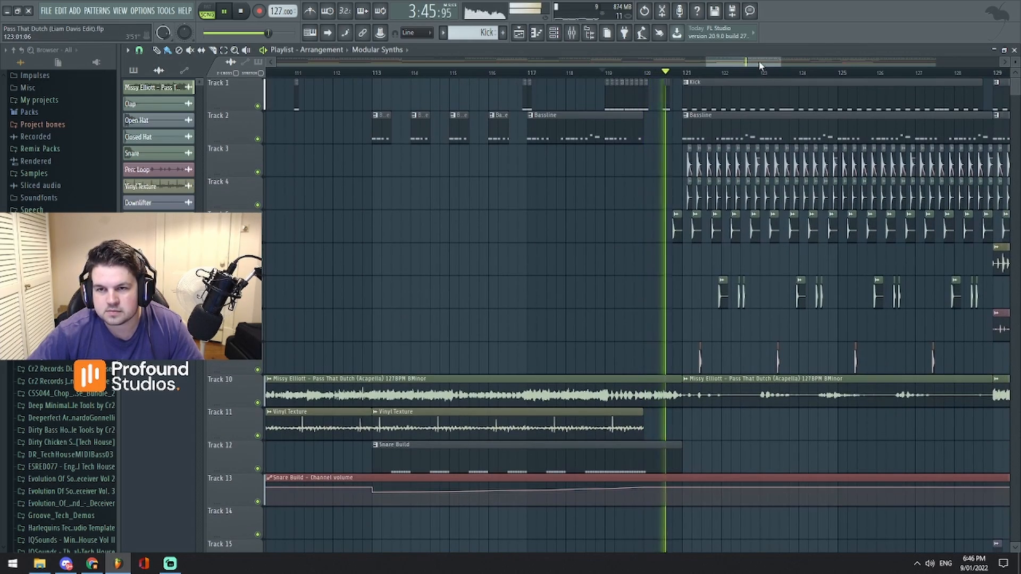
- Follow the final drop from bar 121 as it plays and examine how its drum, bassline and acapella clips are arranged
{"action": "scroll", "coordinate": [750, 62], "scroll_direction": "down", "scroll_amount": 4}
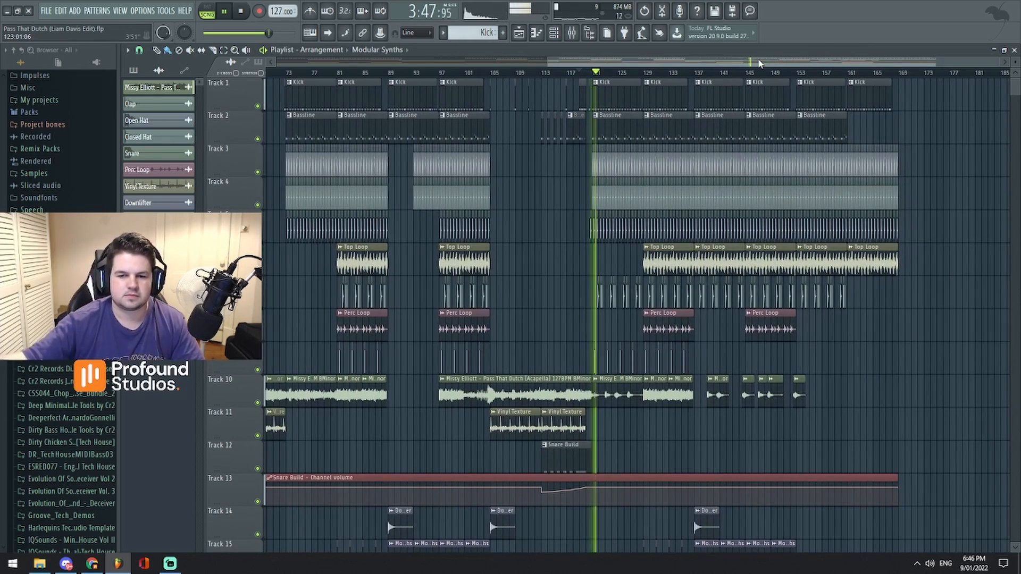
{"action": "scroll", "coordinate": [766, 69], "scroll_direction": "up", "scroll_amount": 1}
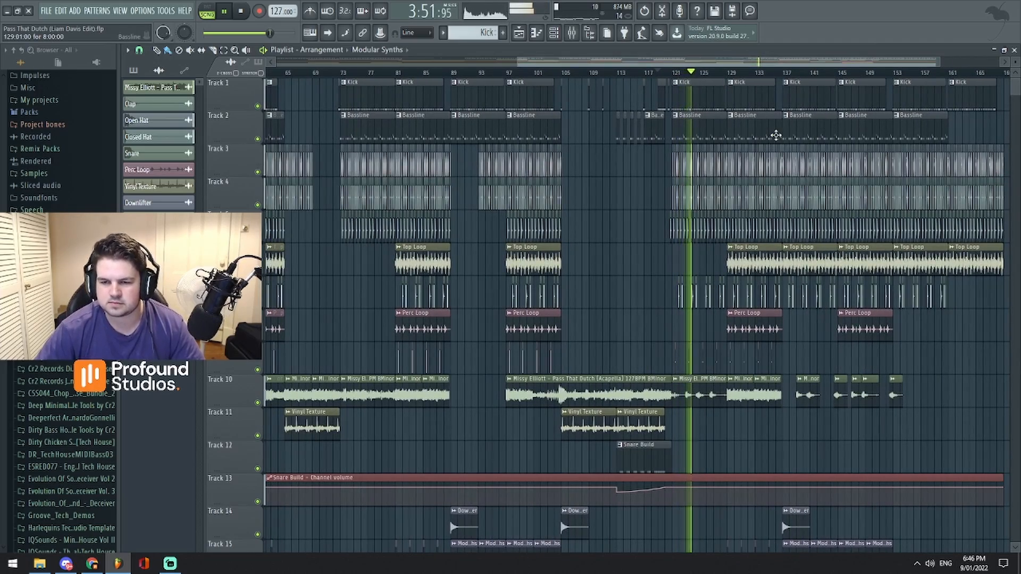
{"action": "mouse_move", "coordinate": [750, 62]}
{"action": "left_mouse_down"}
{"action": "mouse_move", "coordinate": [731, 67]}
{"action": "mouse_move", "coordinate": [771, 76]}
{"action": "mouse_move", "coordinate": [747, 81]}
{"action": "mouse_move", "coordinate": [758, 60]}
{"action": "mouse_move", "coordinate": [741, 60]}
{"action": "left_mouse_up"}
- Examine the final drop's percussion, effect and automation tracks down to Track 28 while it plays, and stop playback
{"action": "scroll", "coordinate": [768, 206], "scroll_direction": "down", "scroll_amount": 4}
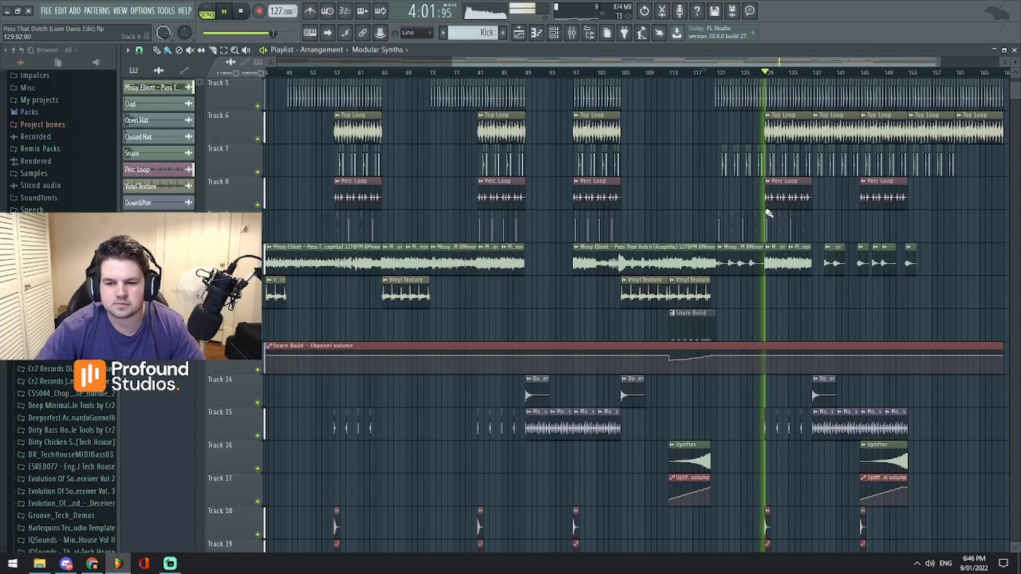
{"action": "scroll", "coordinate": [766, 216], "scroll_direction": "down", "scroll_amount": 3}
{"action": "scroll", "coordinate": [767, 216], "scroll_direction": "down", "scroll_amount": 3}
{"action": "scroll", "coordinate": [758, 217], "scroll_direction": "down", "scroll_amount": 3}
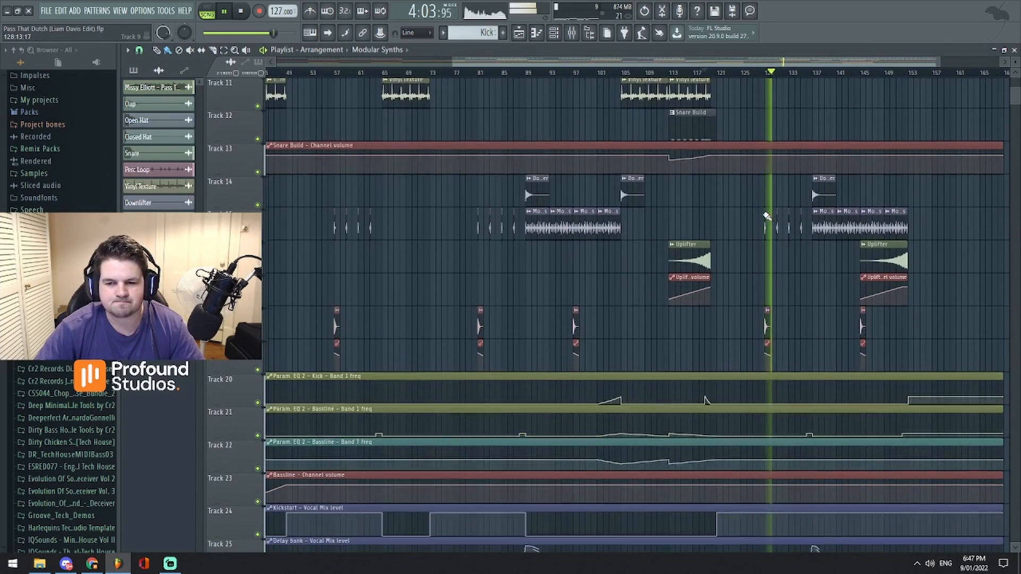
{"action": "scroll", "coordinate": [758, 217], "scroll_direction": "down", "scroll_amount": 3}
{"action": "key", "text": "space"}
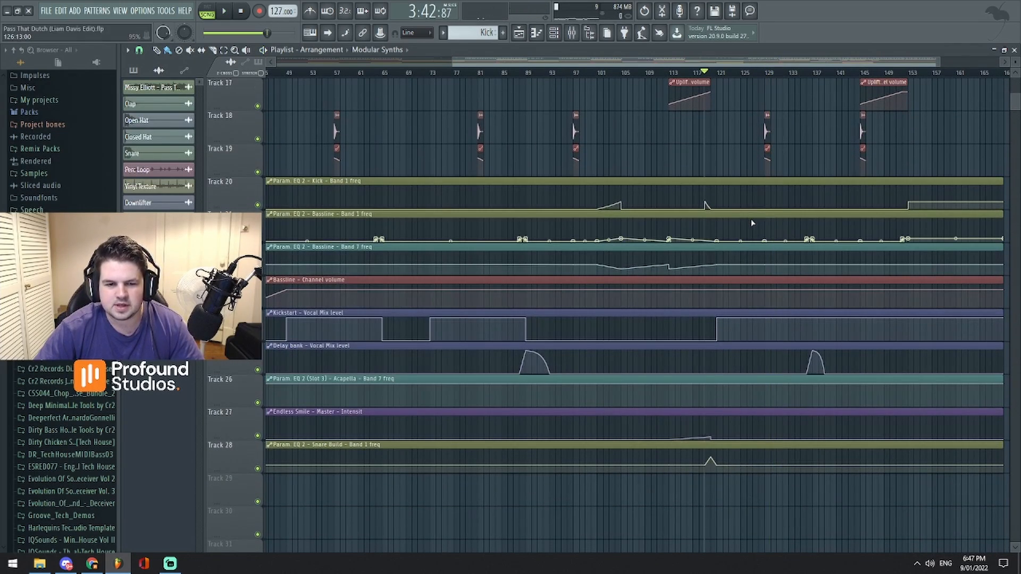
- Return to the start of the arrangement, open the mixer and place it below the kick and bassline tracks
{"action": "scroll", "coordinate": [752, 222], "scroll_direction": "up", "scroll_amount": 13}
{"action": "scroll", "coordinate": [751, 229], "scroll_direction": "up", "scroll_amount": 3}
{"action": "left_click_drag", "start_coordinate": [747, 62], "coordinate": [659, 62]}
{"action": "left_click", "coordinate": [577, 36]}
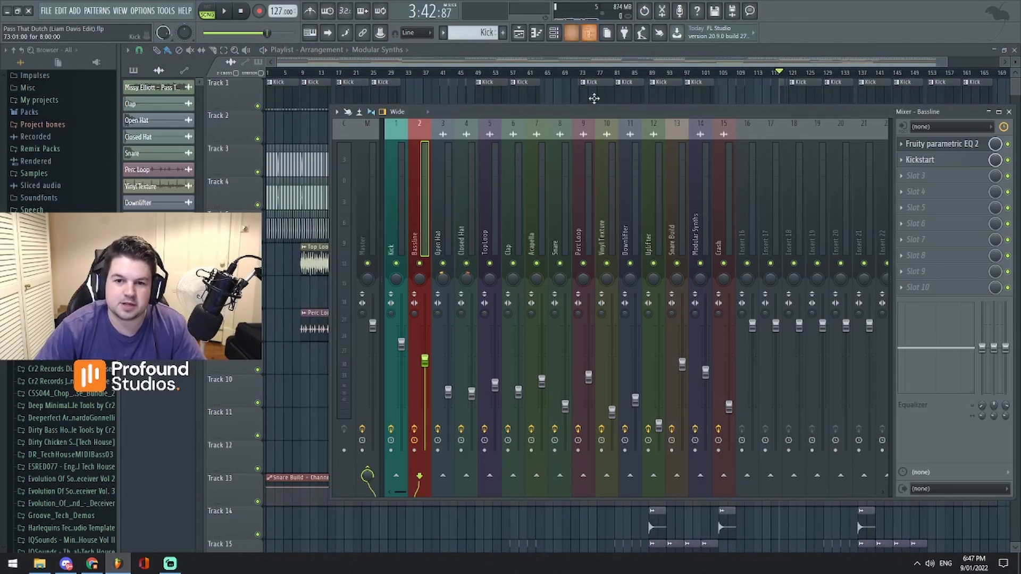
{"action": "left_click_drag", "start_coordinate": [592, 98], "coordinate": [634, 124]}
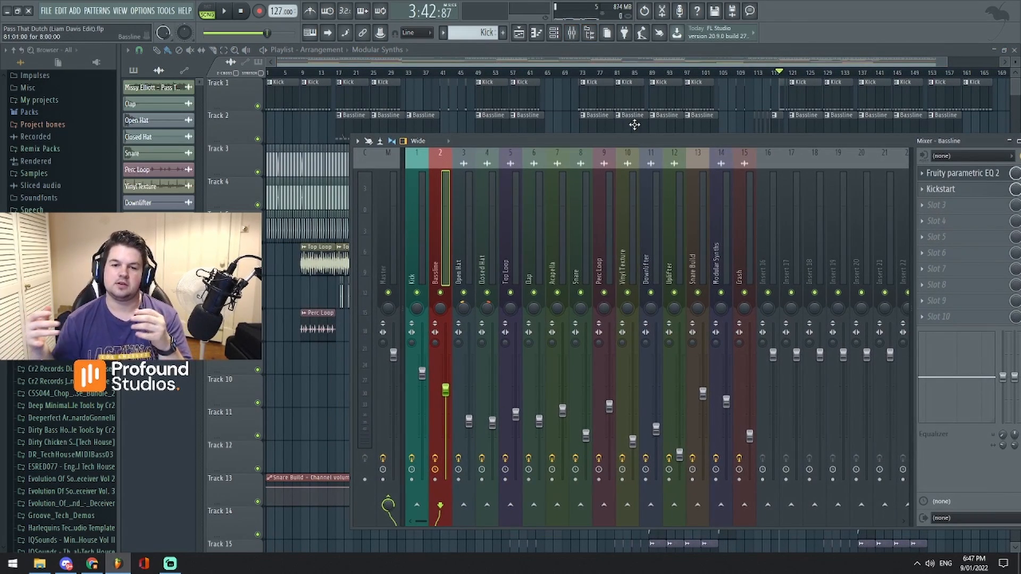